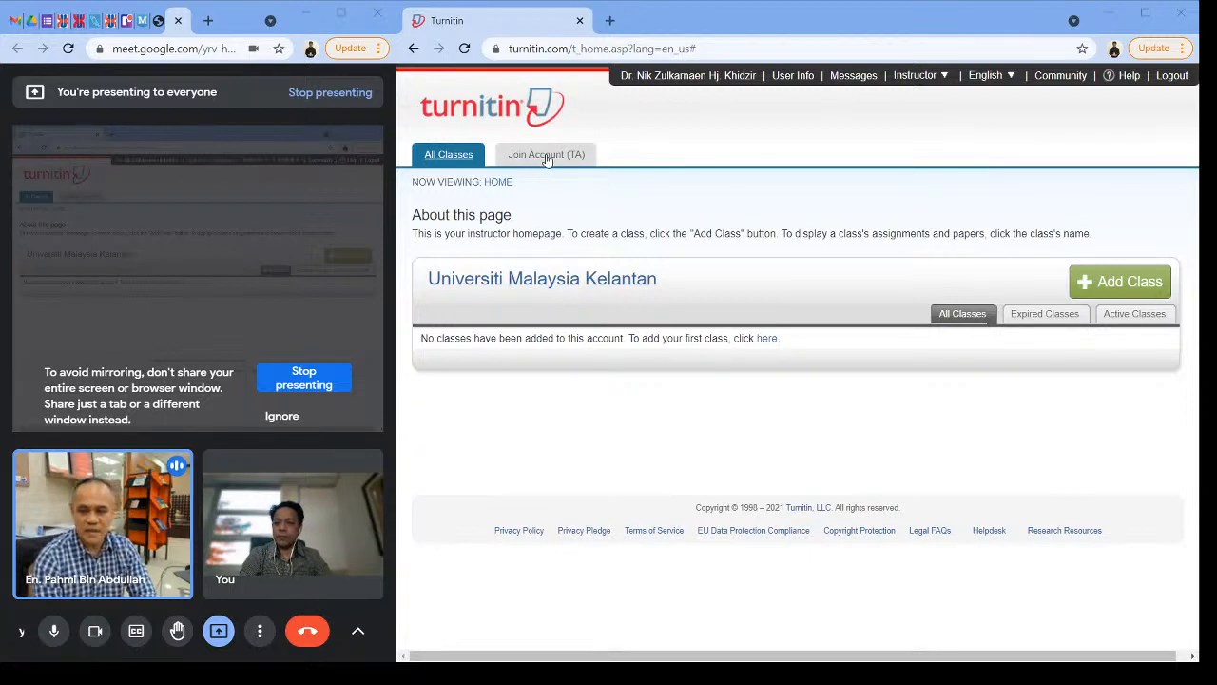
Step: Mute the microphone in the Google Meet call and unmute it again
{"action": "left_click", "coordinate": [497, 181]}
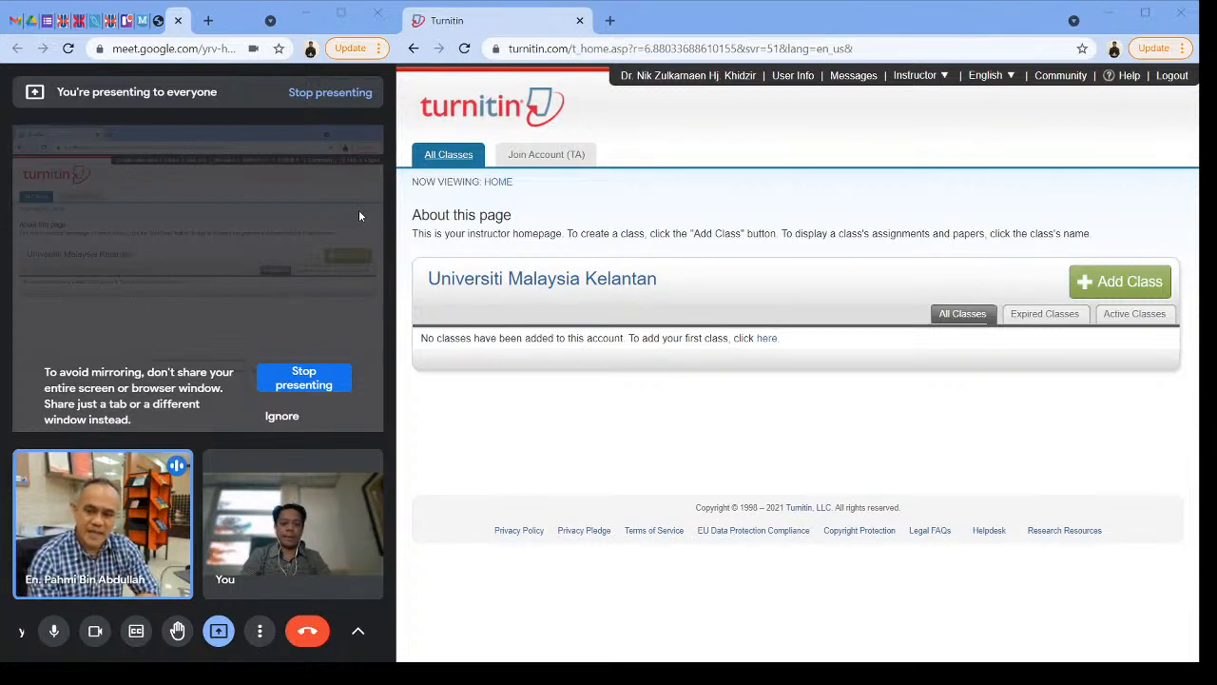
{"action": "mouse_move", "coordinate": [254, 175]}
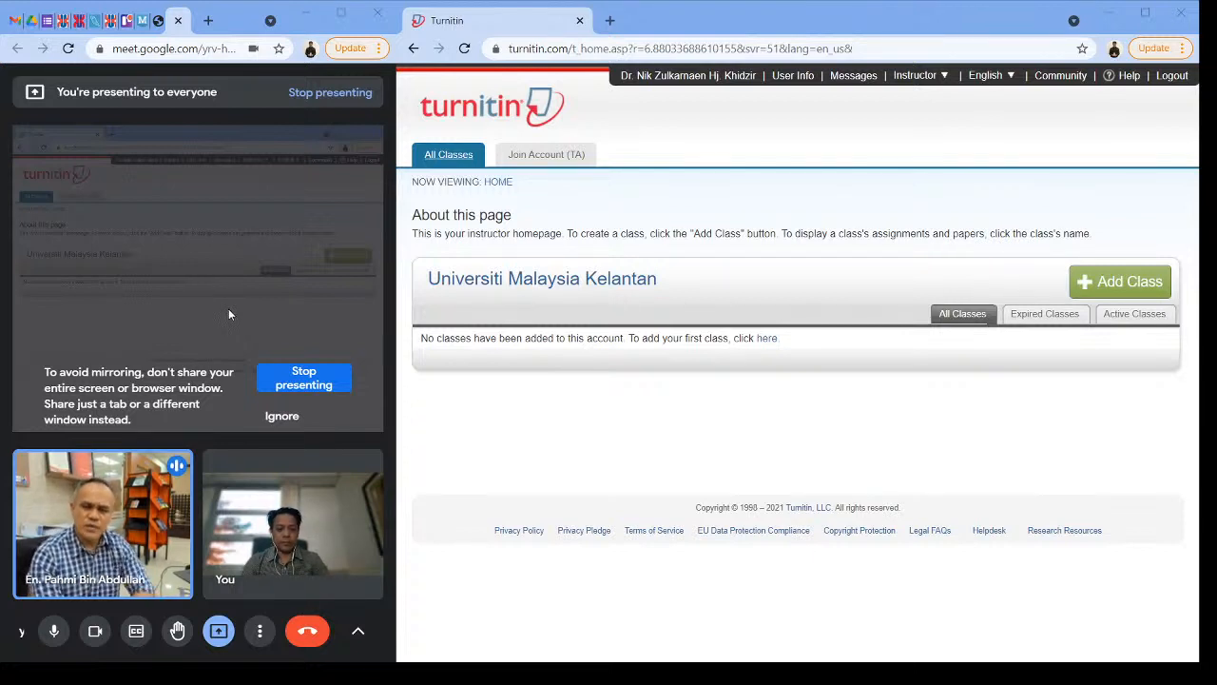
{"action": "left_click", "coordinate": [54, 639]}
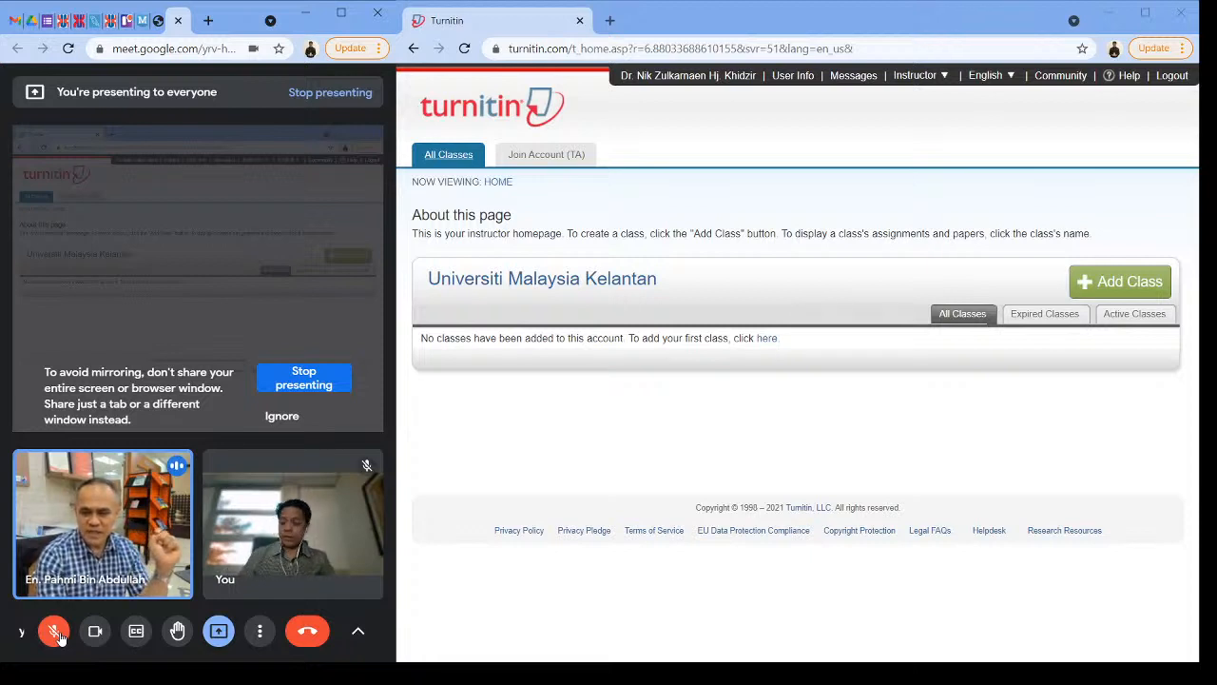
{"action": "left_click", "coordinate": [56, 634]}
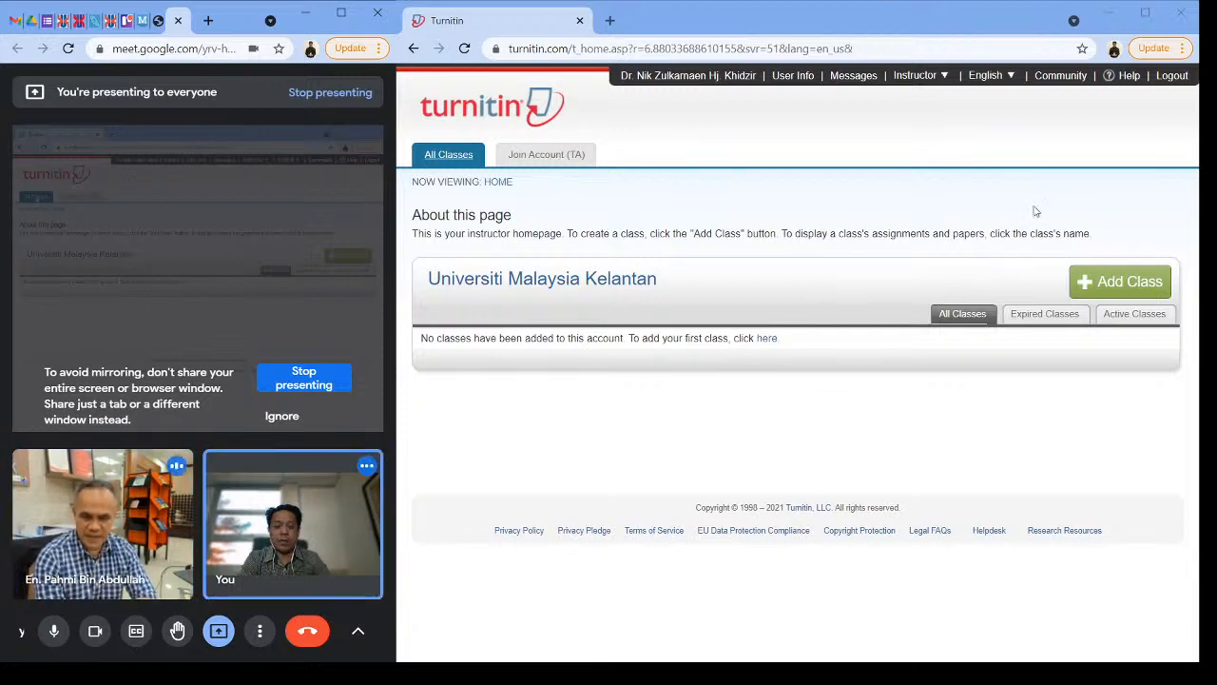
{"action": "left_click", "coordinate": [267, 198]}
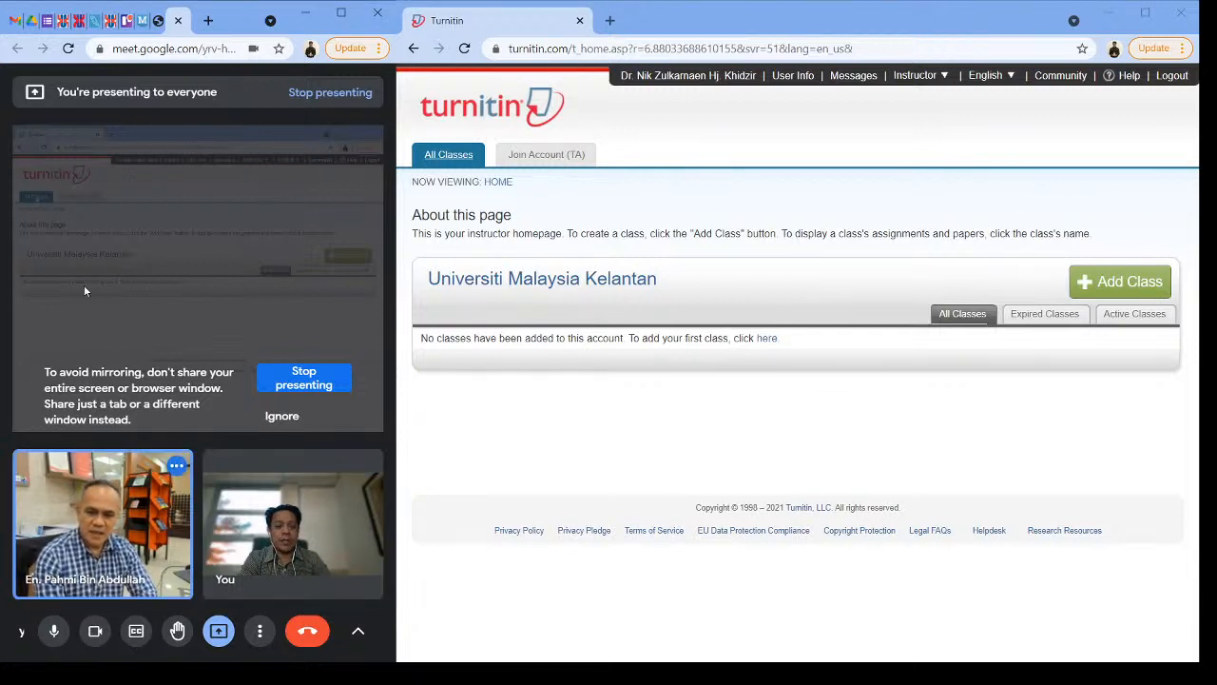
Step: Start creating a new class under Universiti Malaysia Kelantan with the class type Standard
{"action": "left_click", "coordinate": [1109, 284]}
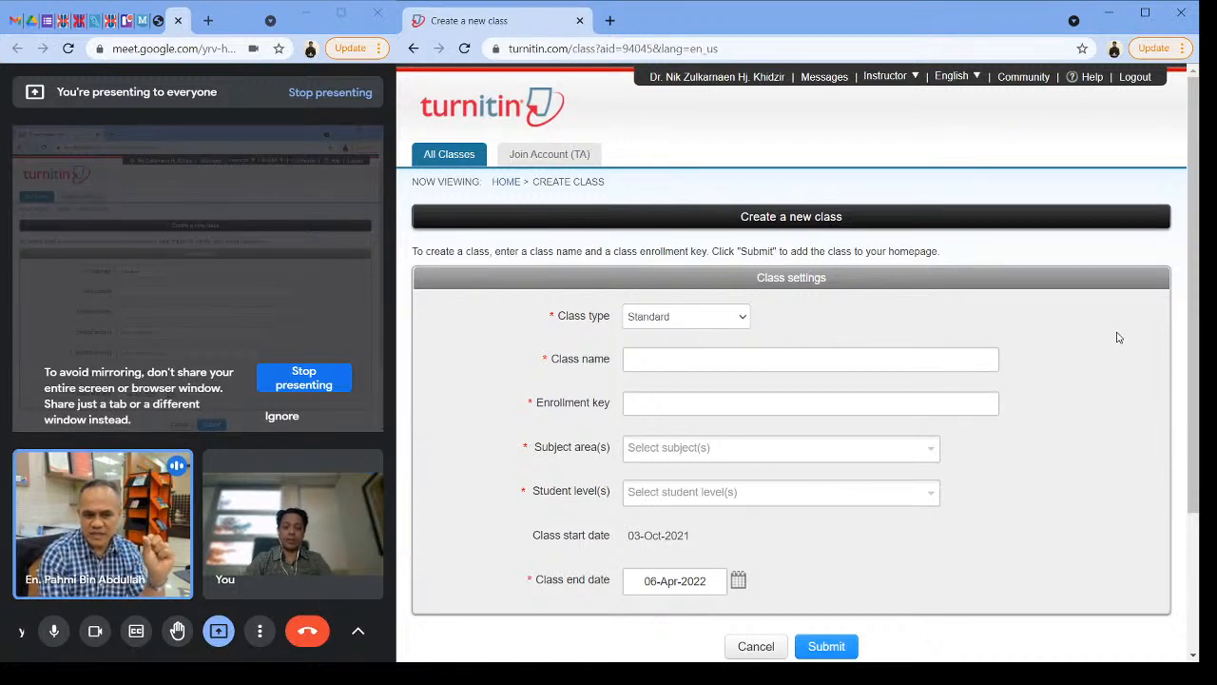
{"action": "left_click", "coordinate": [744, 320]}
{"action": "left_click", "coordinate": [697, 346]}
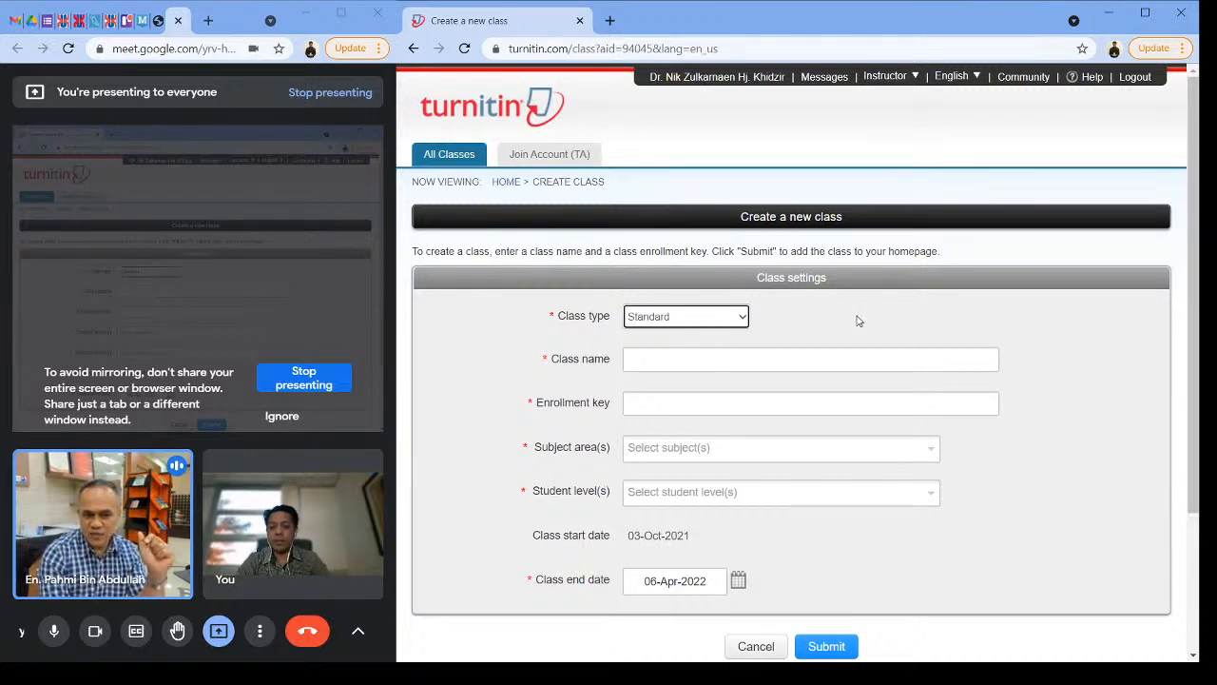
{"action": "left_click", "coordinate": [803, 361]}
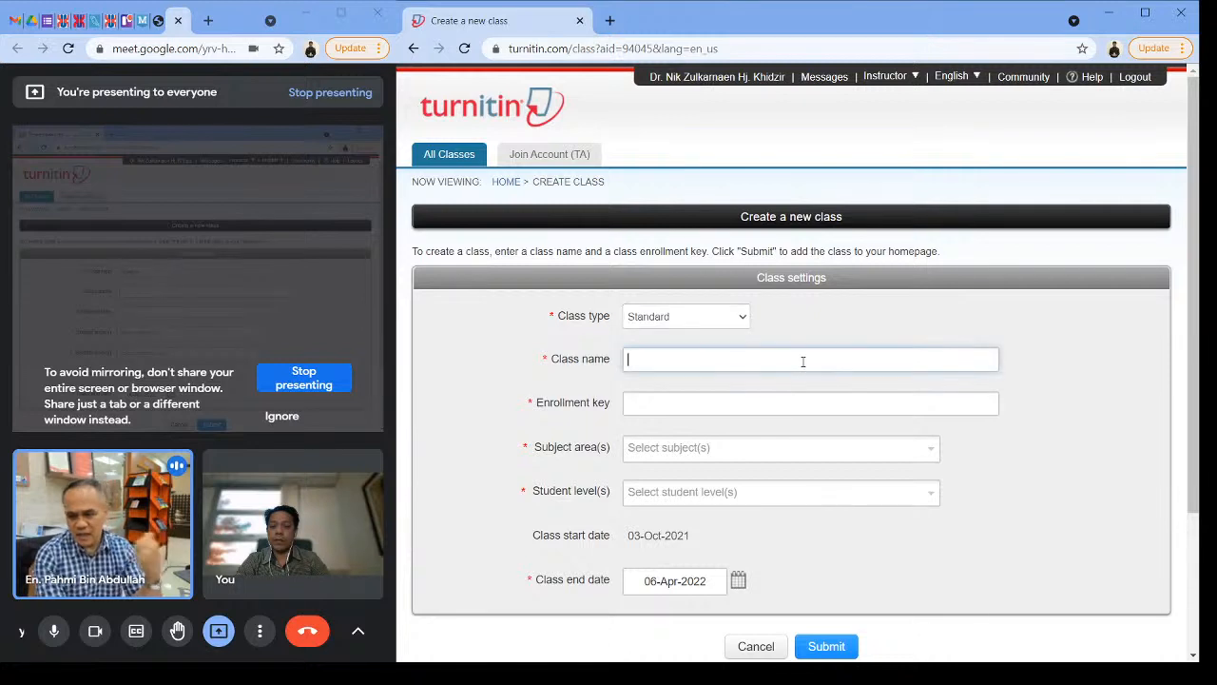
{"action": "left_click", "coordinate": [826, 319]}
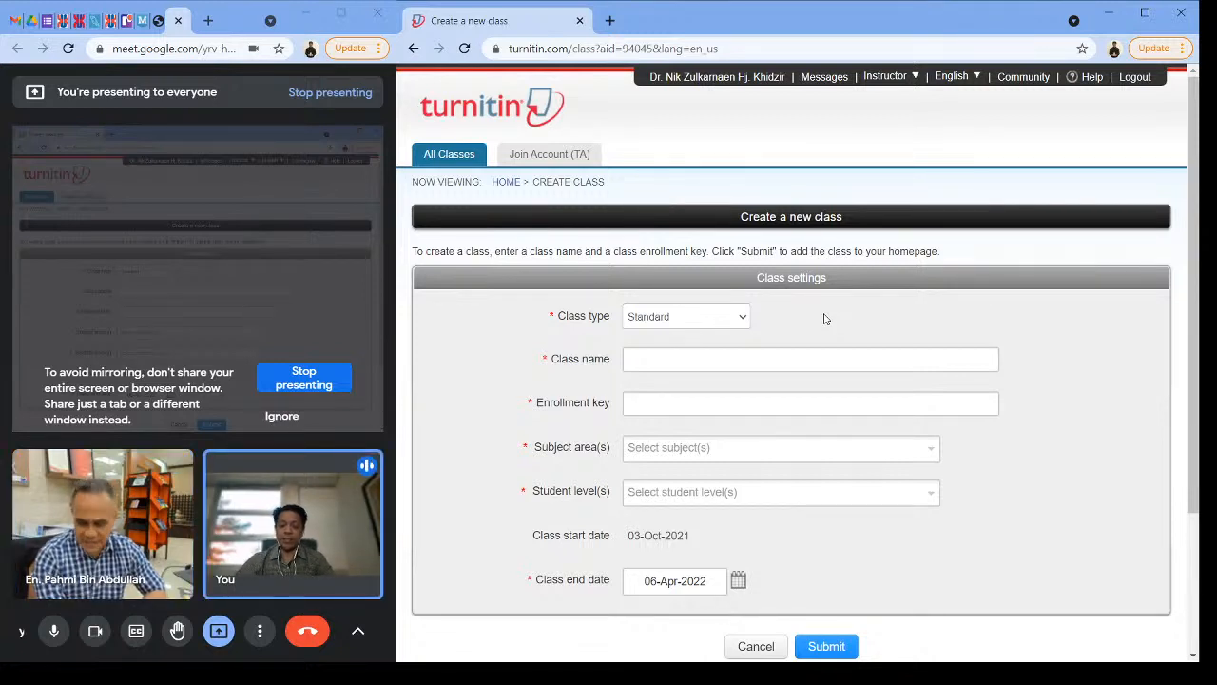
{"action": "left_click", "coordinate": [744, 321]}
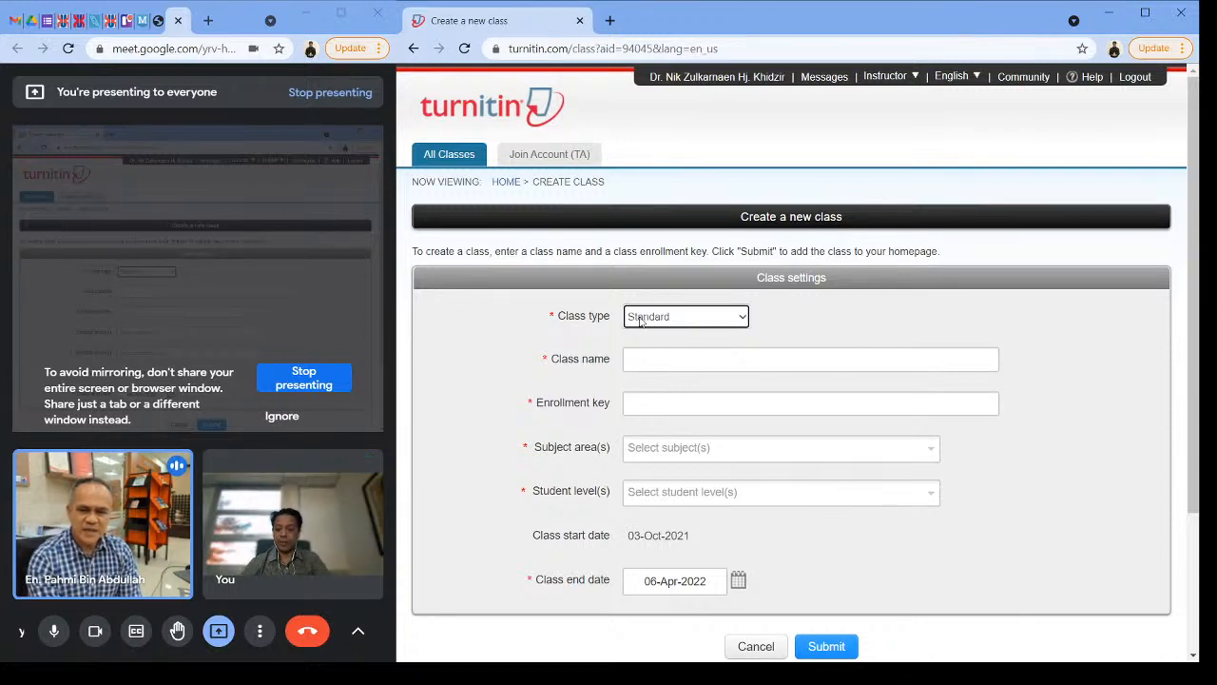
Step: Name the new class "PhD Student 2021"
{"action": "left_click", "coordinate": [655, 360]}
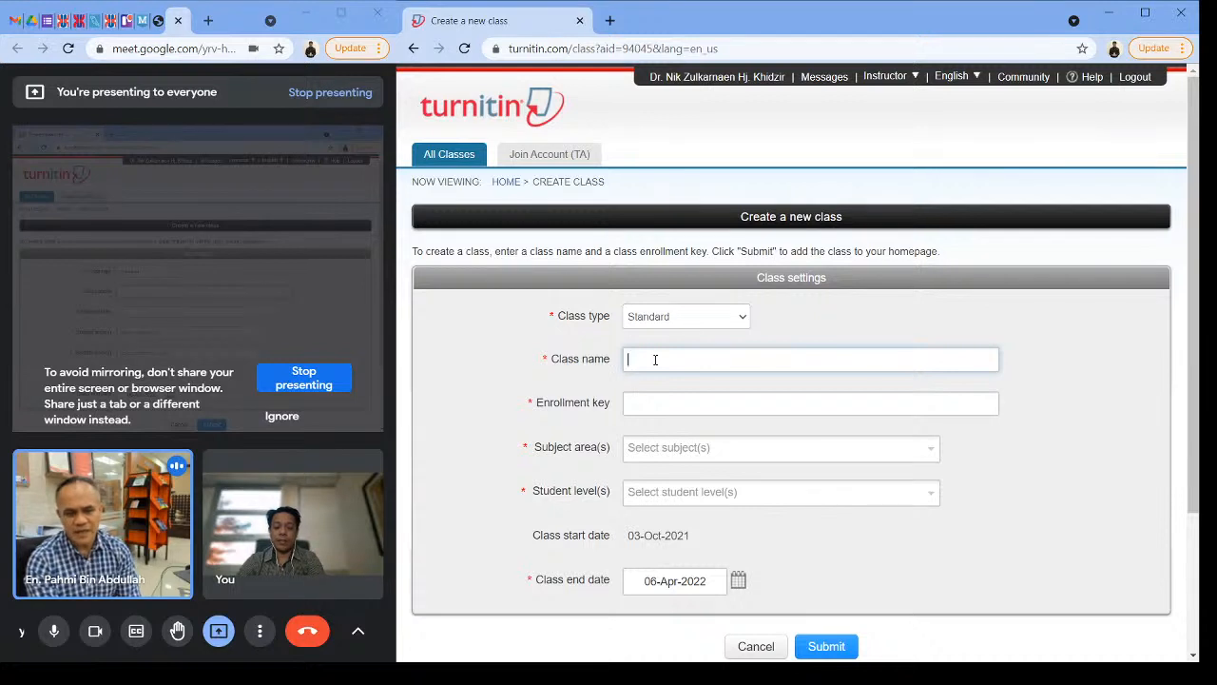
{"action": "type", "text": "Pelajar"}
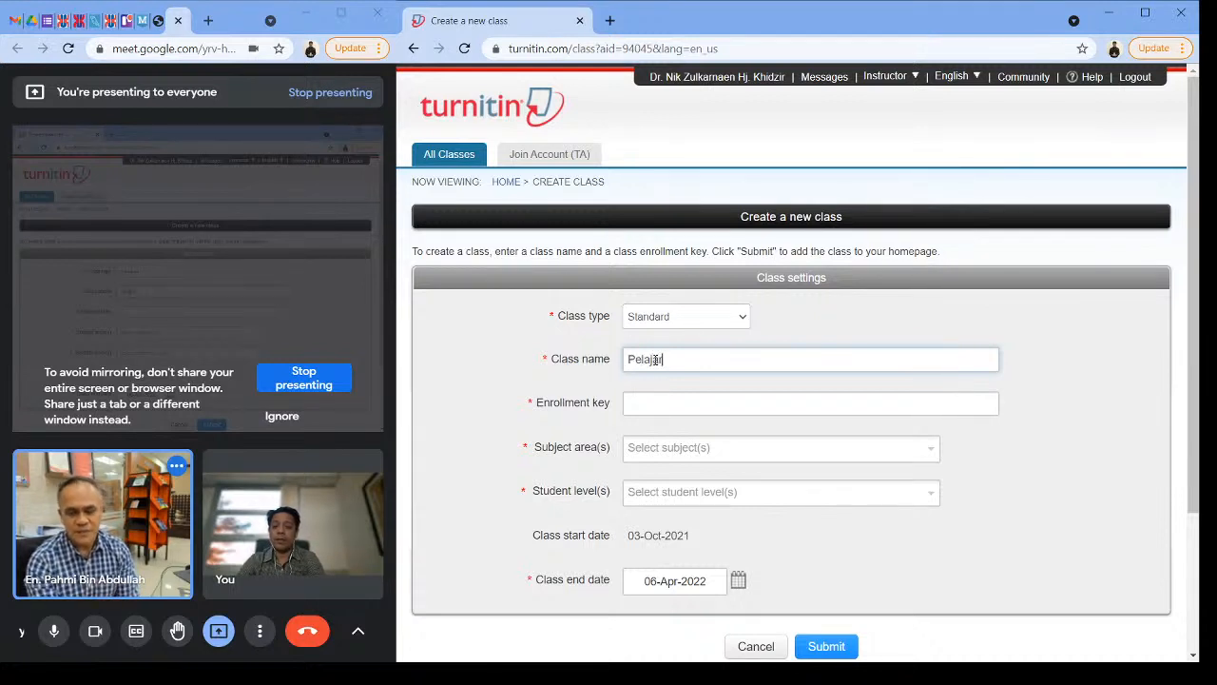
{"action": "key", "text": "BackSpace"}
{"action": "key", "text": "BackSpace"}
{"action": "key", "text": "BackSpace"}
{"action": "key", "text": "BackSpace"}
{"action": "type", "text": "Ph"}
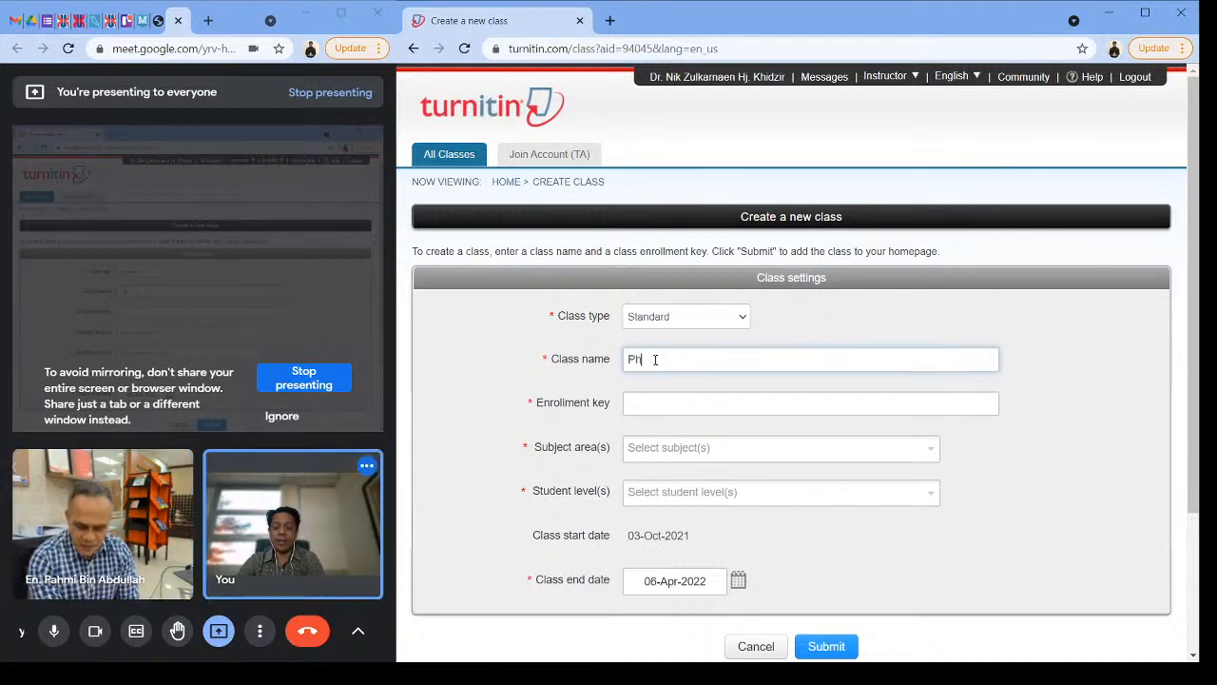
{"action": "type", "text": "D Student"}
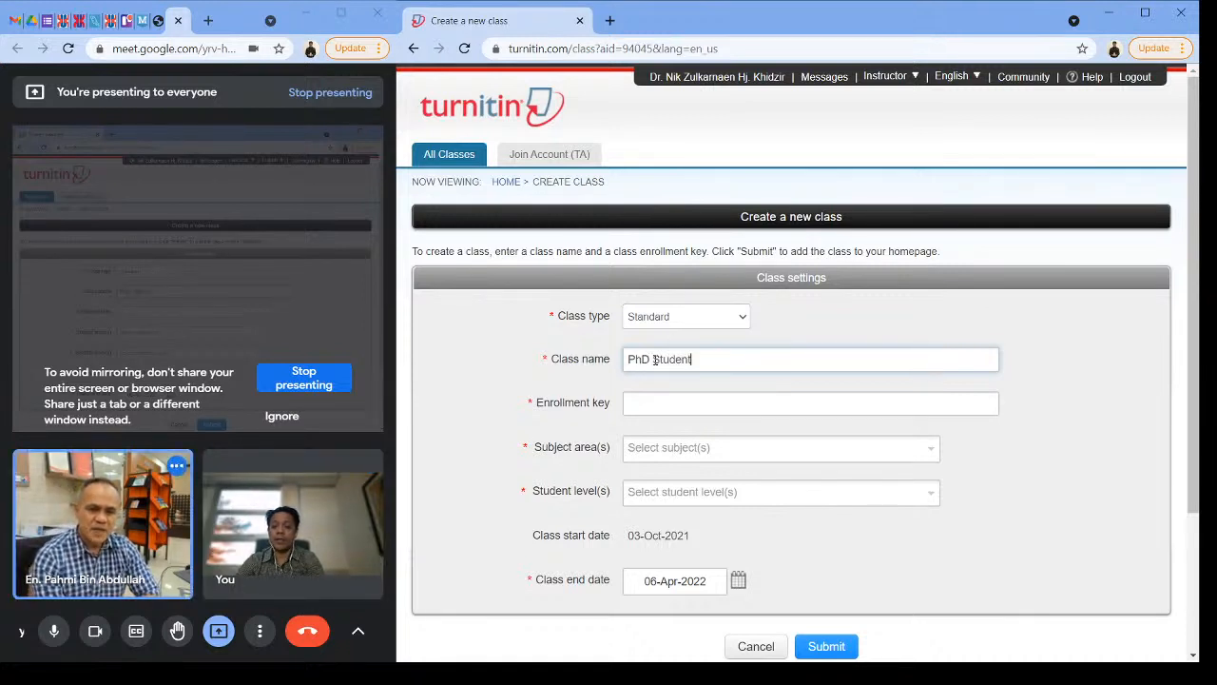
{"action": "type", "text": " 20"}
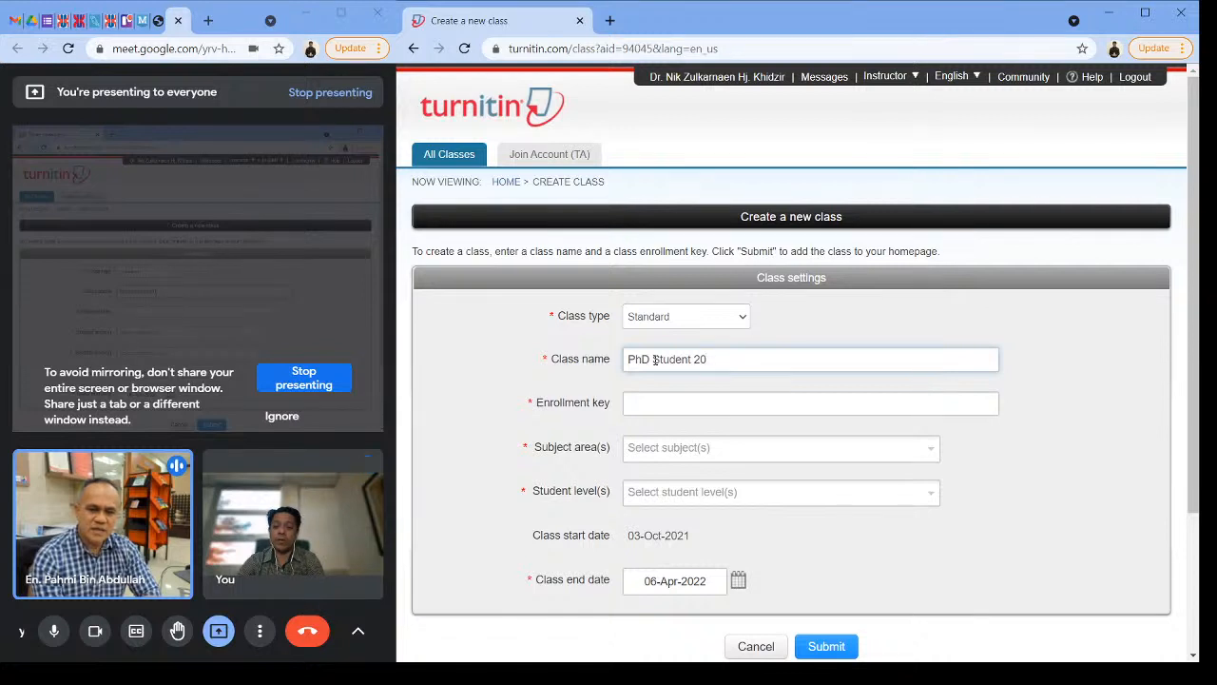
{"action": "type", "text": "21"}
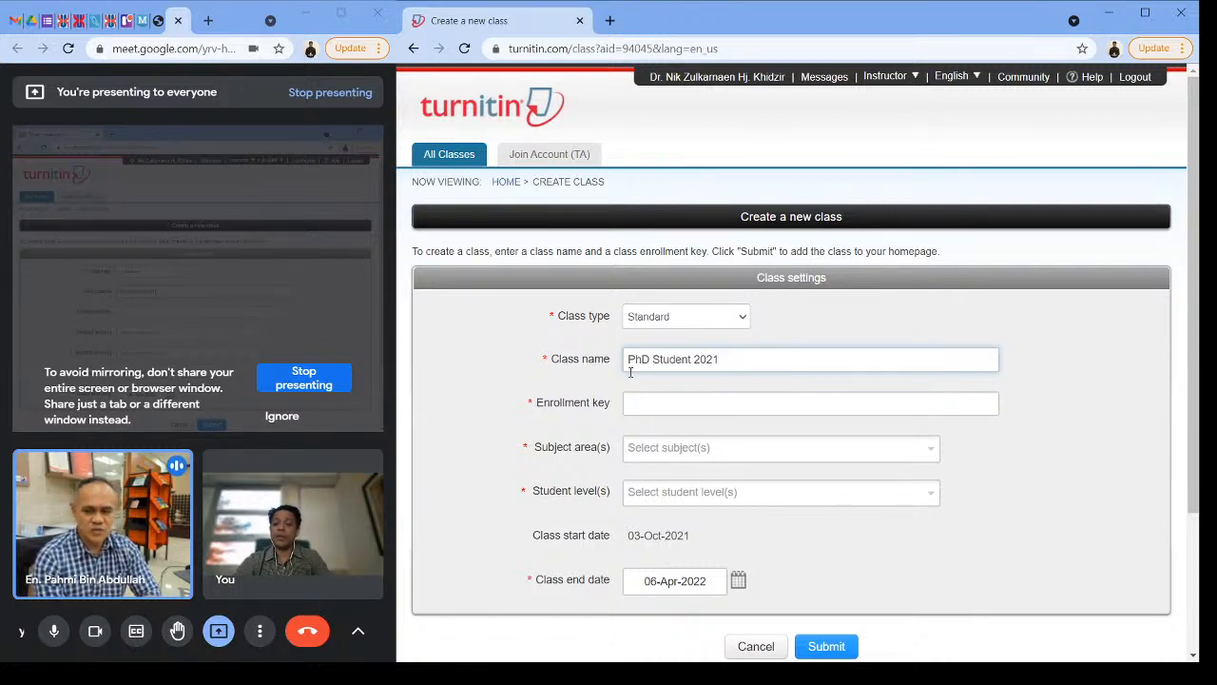
Step: Enter the enrollment key for the new class
{"action": "left_click", "coordinate": [687, 404]}
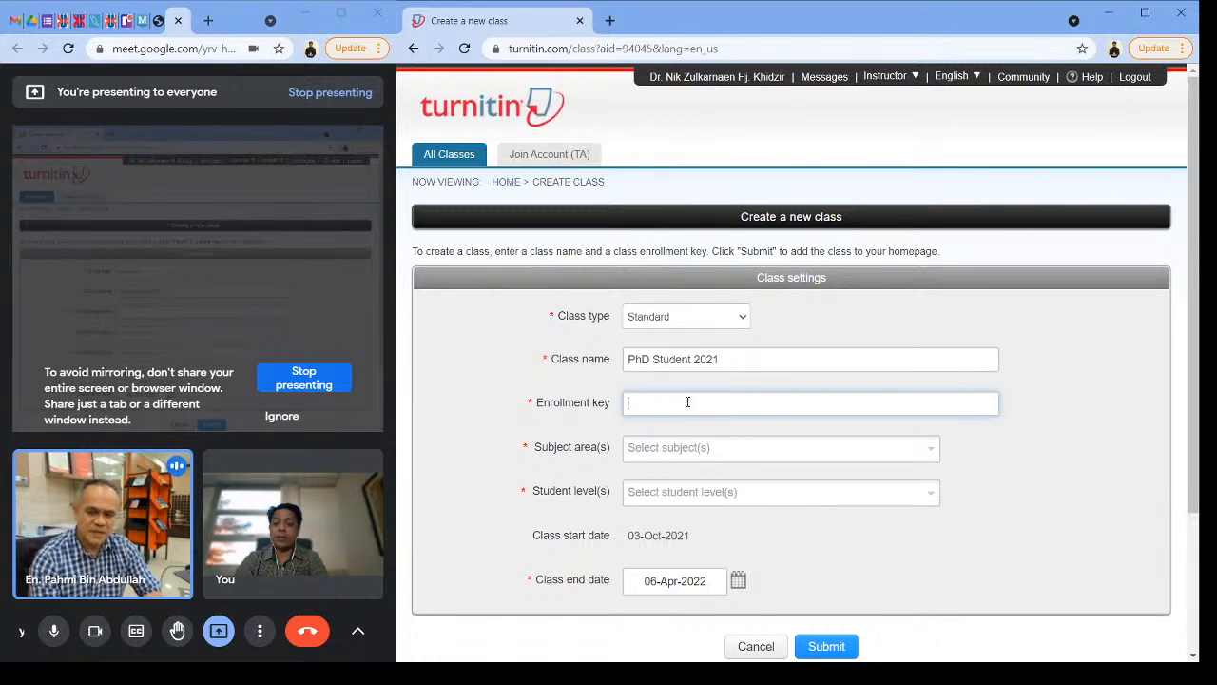
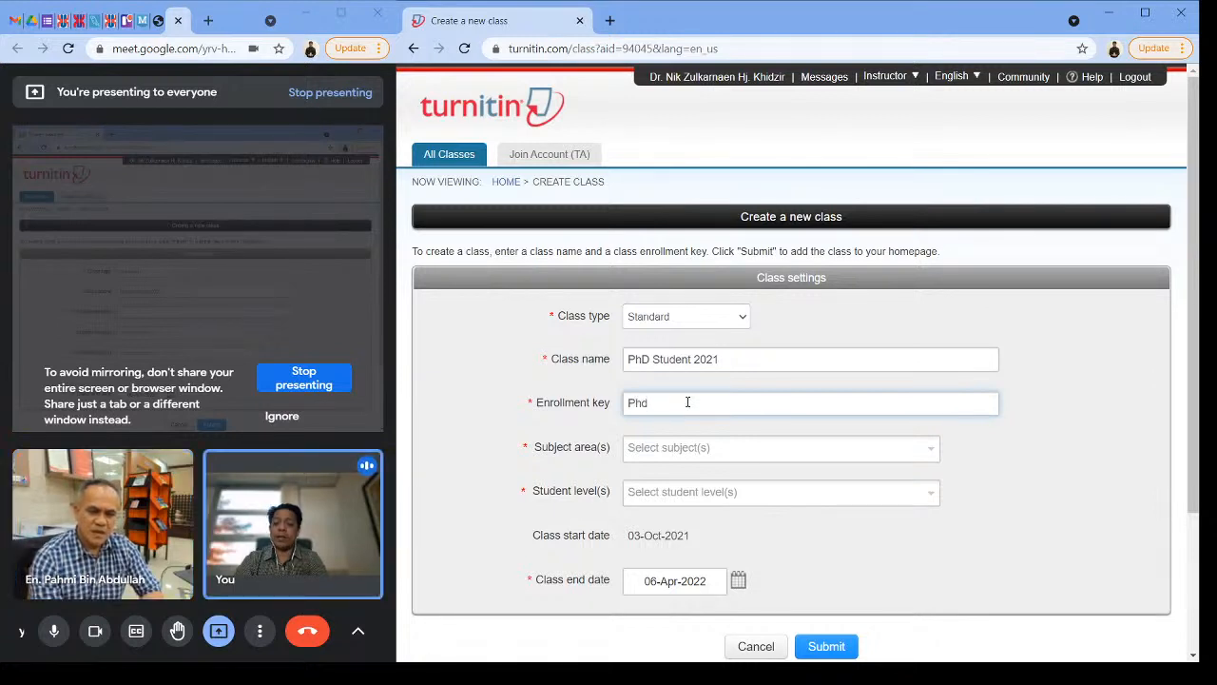
{"action": "key", "text": "BackSpace"}
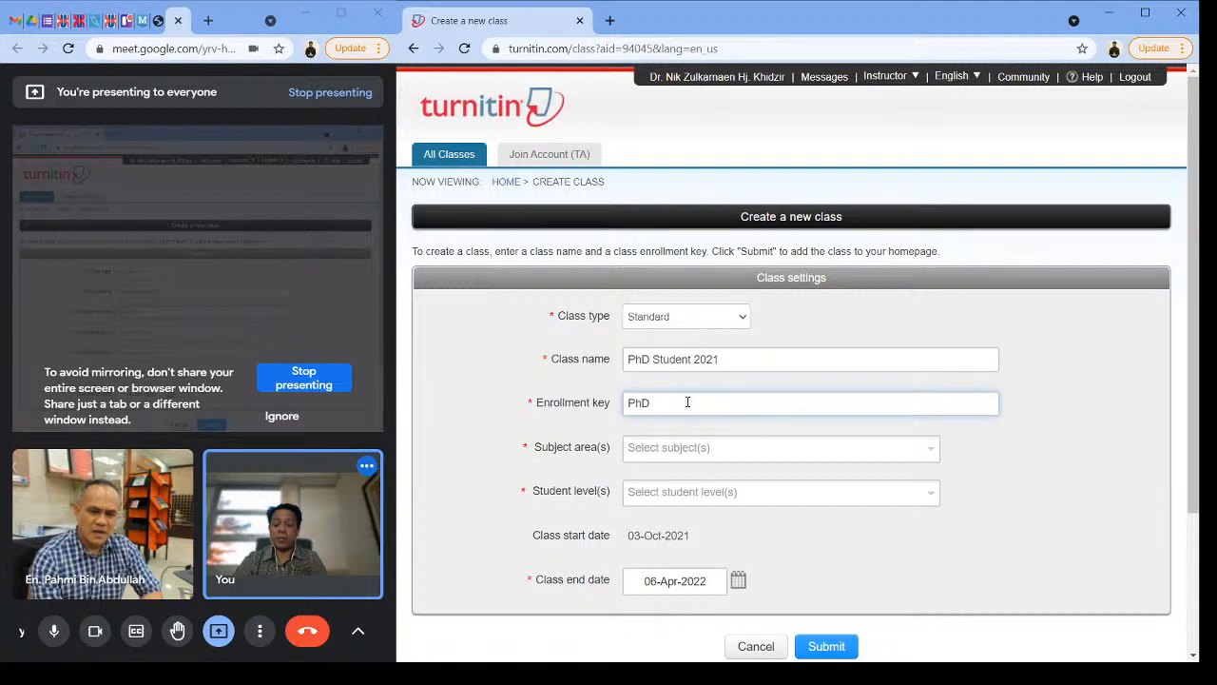
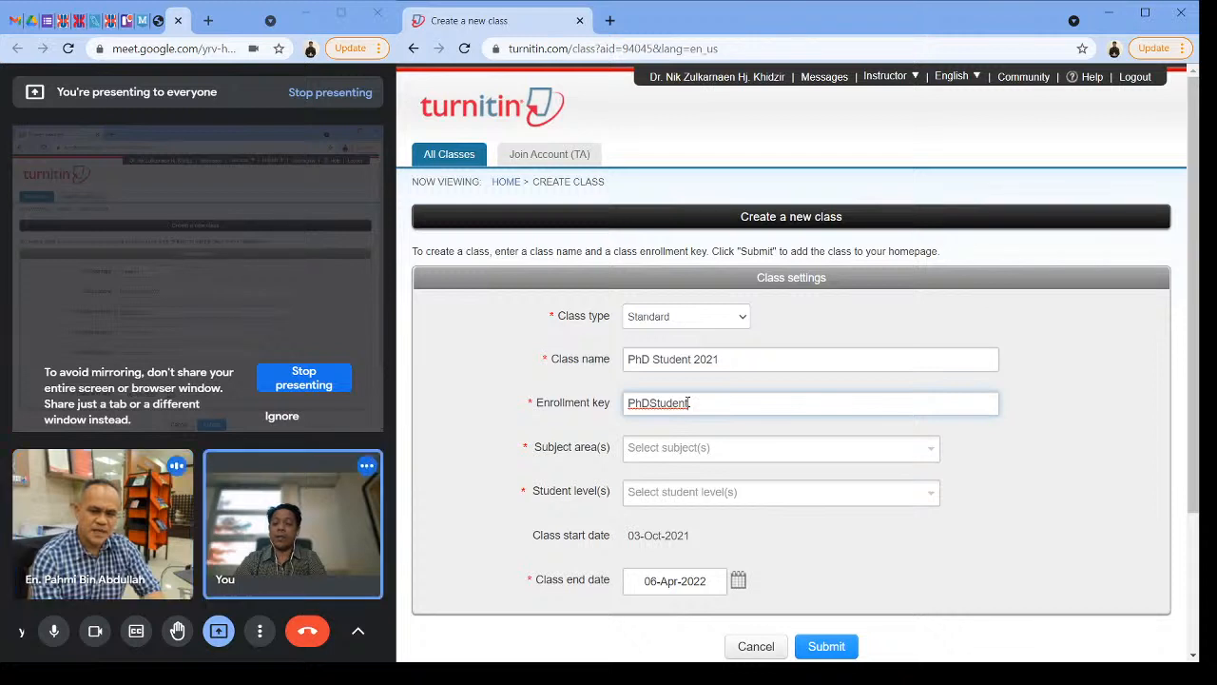
{"action": "key", "text": "BackSpace"}
{"action": "key", "text": "BackSpace"}
{"action": "key", "text": "BackSpace"}
{"action": "key", "text": "BackSpace"}
{"action": "key", "text": "BackSpace"}
{"action": "key", "text": "BackSpace"}
{"action": "key", "text": "BackSpace"}
{"action": "key", "text": "BackSpace"}
{"action": "key", "text": "BackSpace"}
{"action": "key", "text": "BackSpace"}
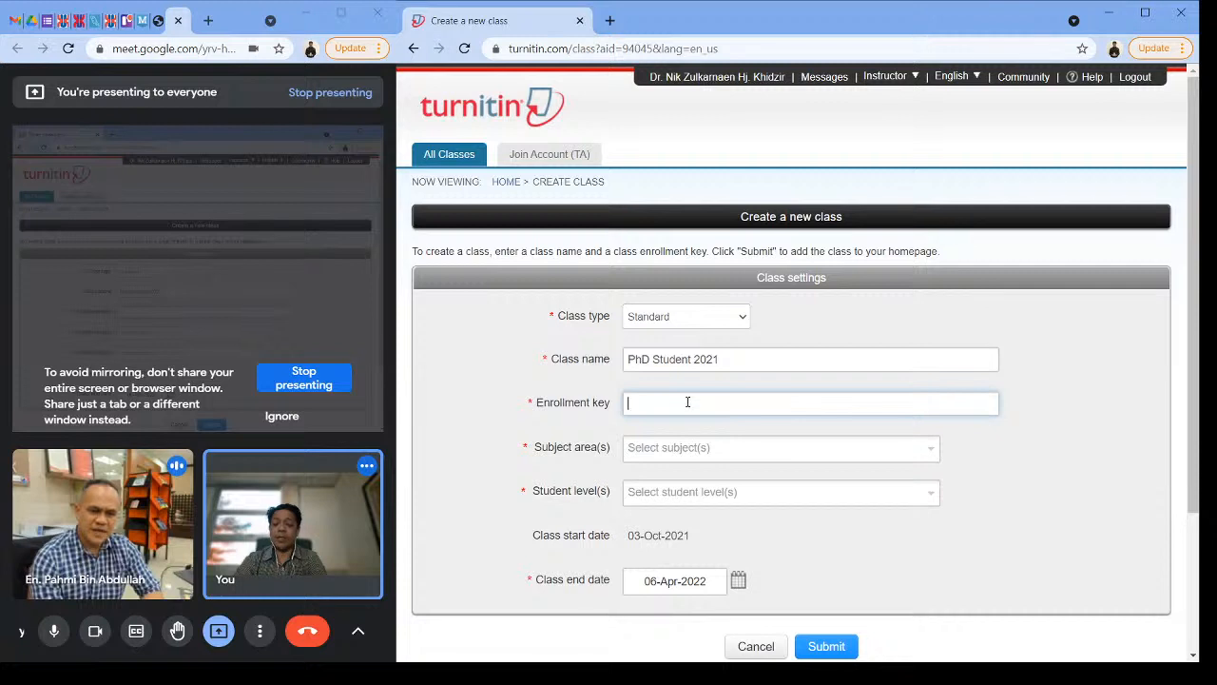
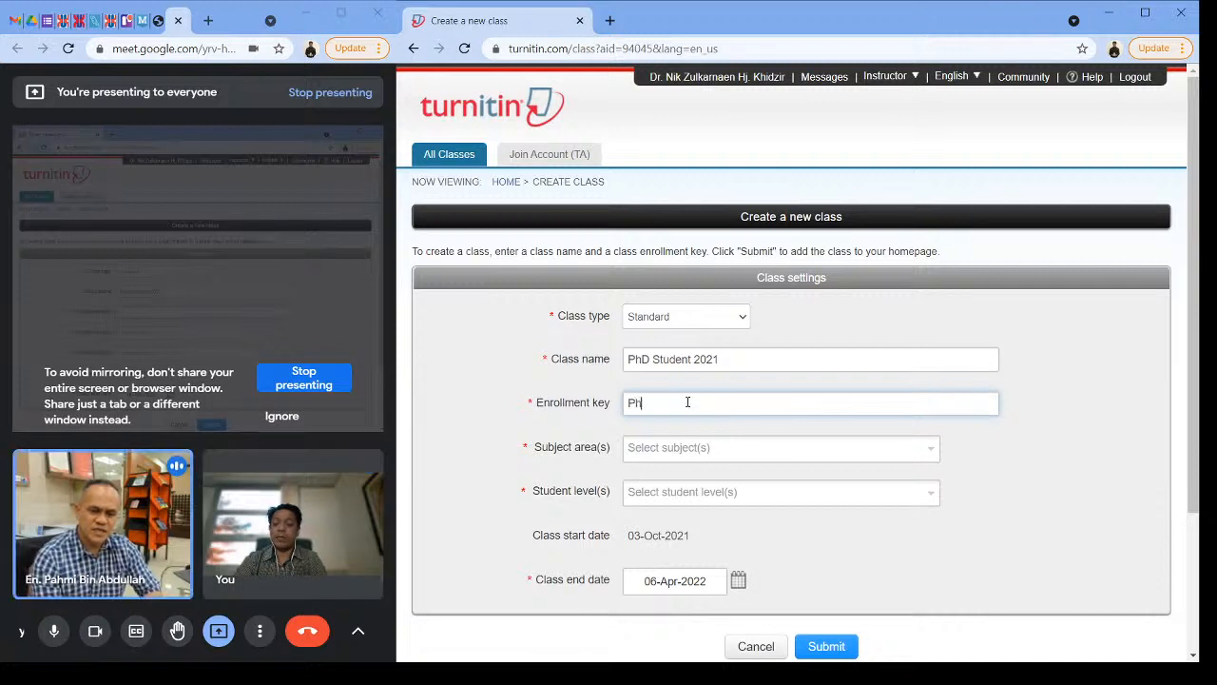
{"action": "key", "text": "BackSpace"}
{"action": "key", "text": "BackSpace"}
{"action": "key", "text": "BackSpace"}
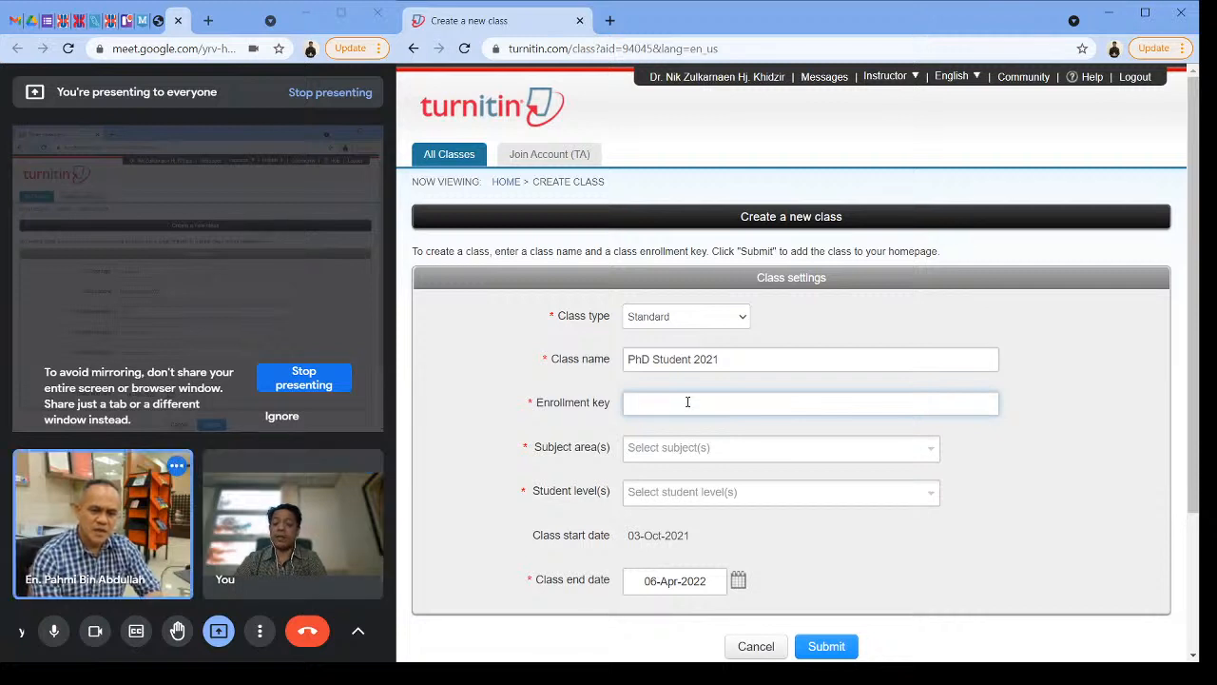
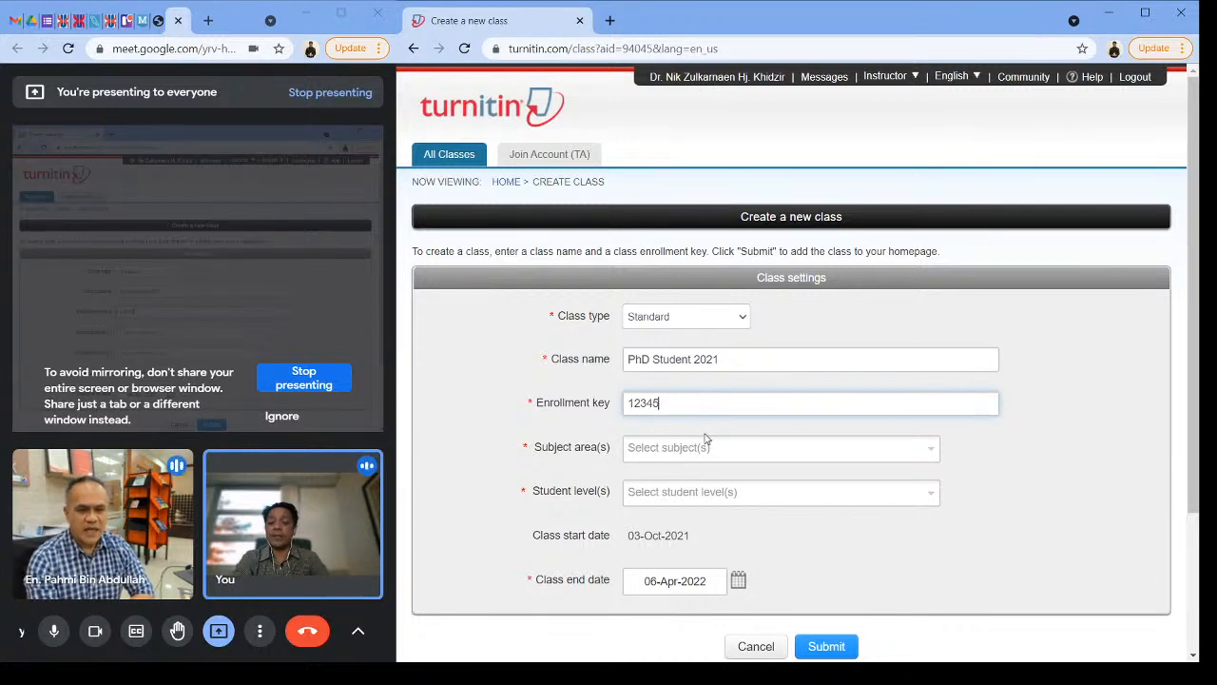
Step: Examine the full list of subject areas available for the new class, from Business/Economics through Other
{"action": "left_click", "coordinate": [776, 452]}
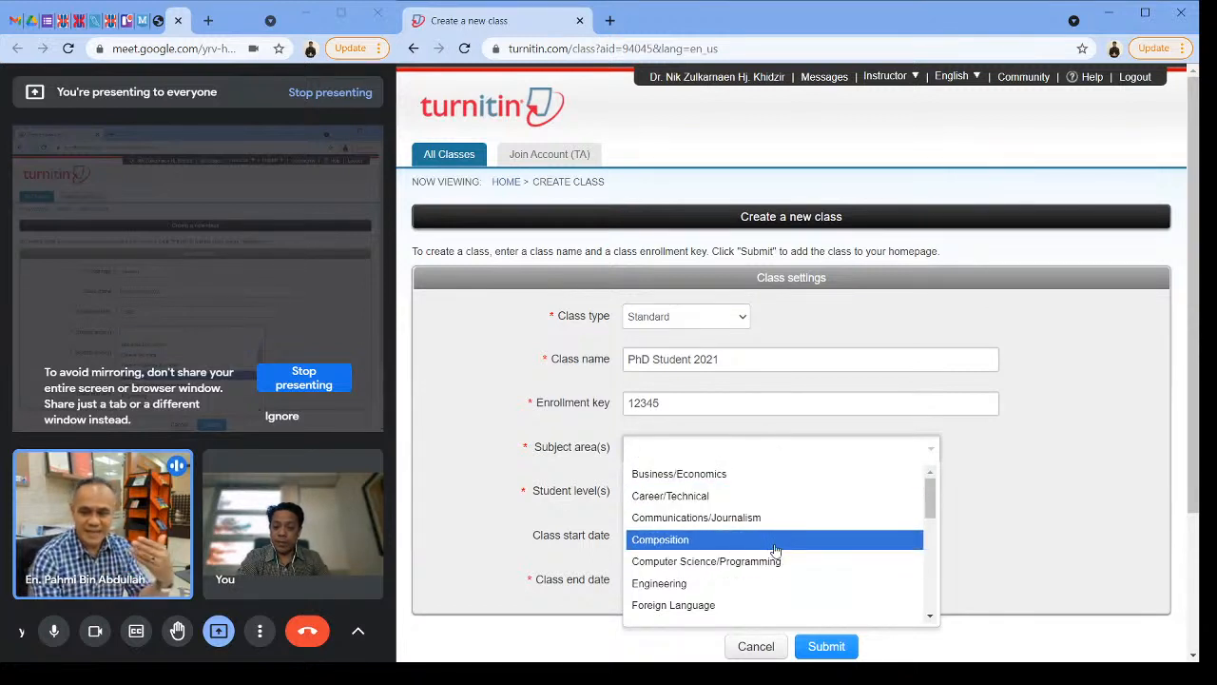
{"action": "scroll", "coordinate": [764, 500], "scroll_direction": "down", "scroll_amount": 2}
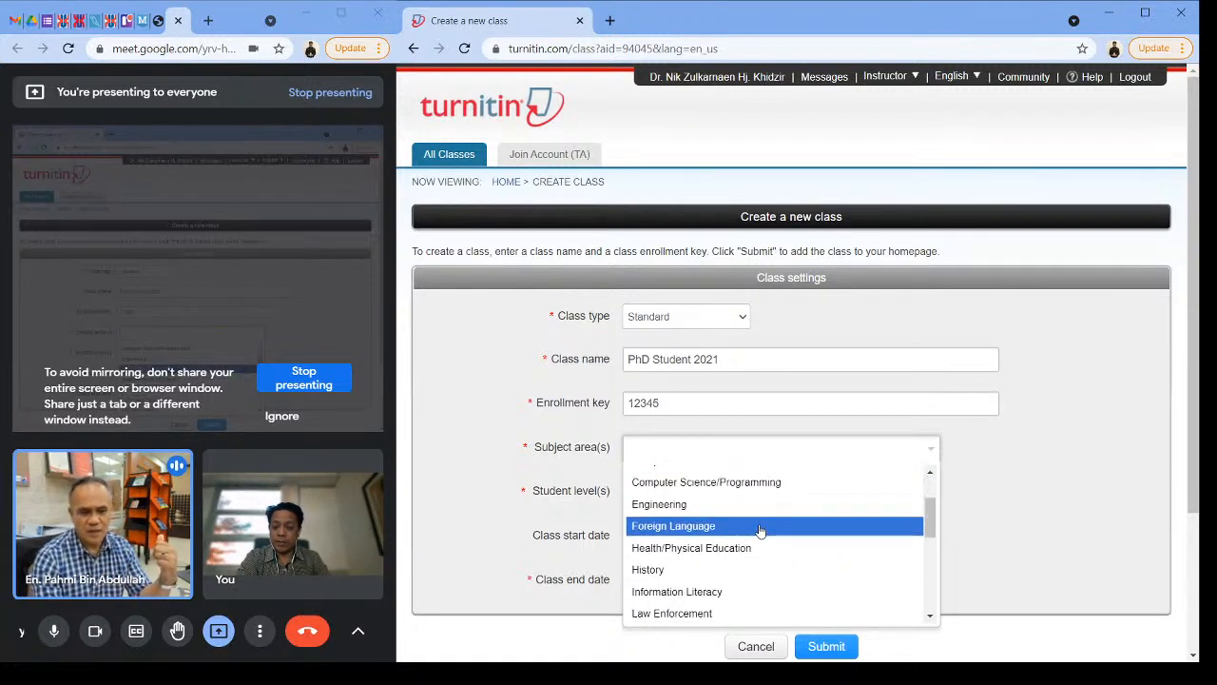
{"action": "scroll", "coordinate": [765, 504], "scroll_direction": "up", "scroll_amount": 2}
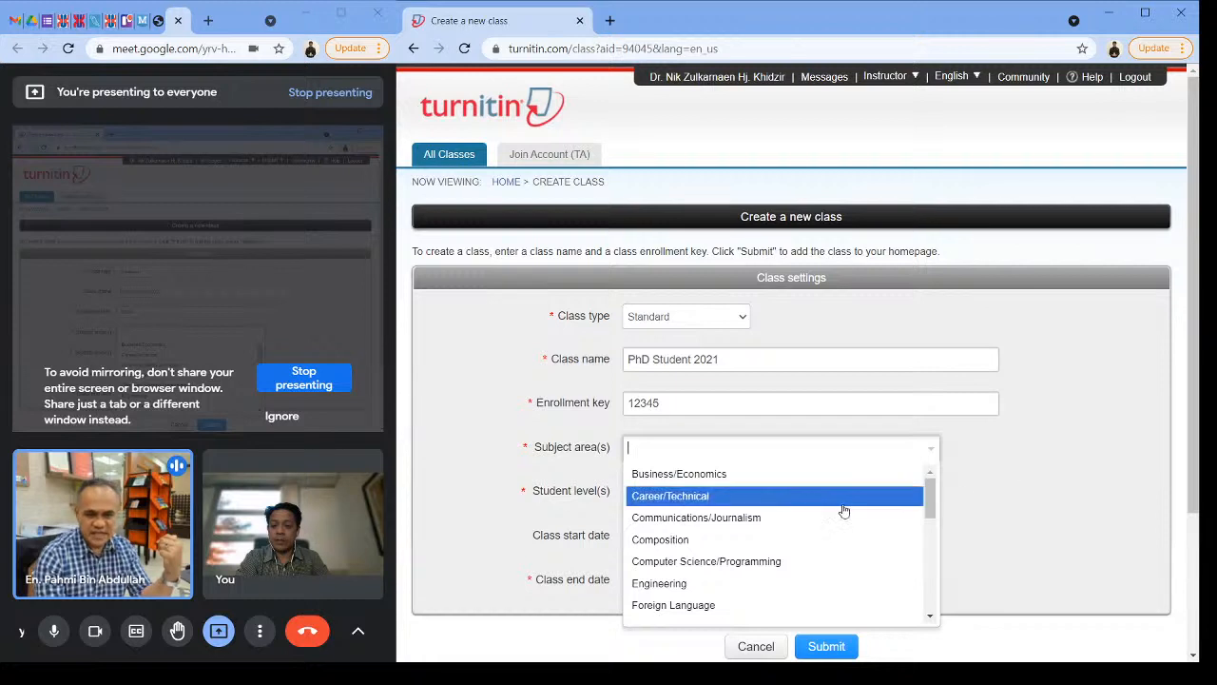
{"action": "scroll", "coordinate": [802, 505], "scroll_direction": "down", "scroll_amount": 2}
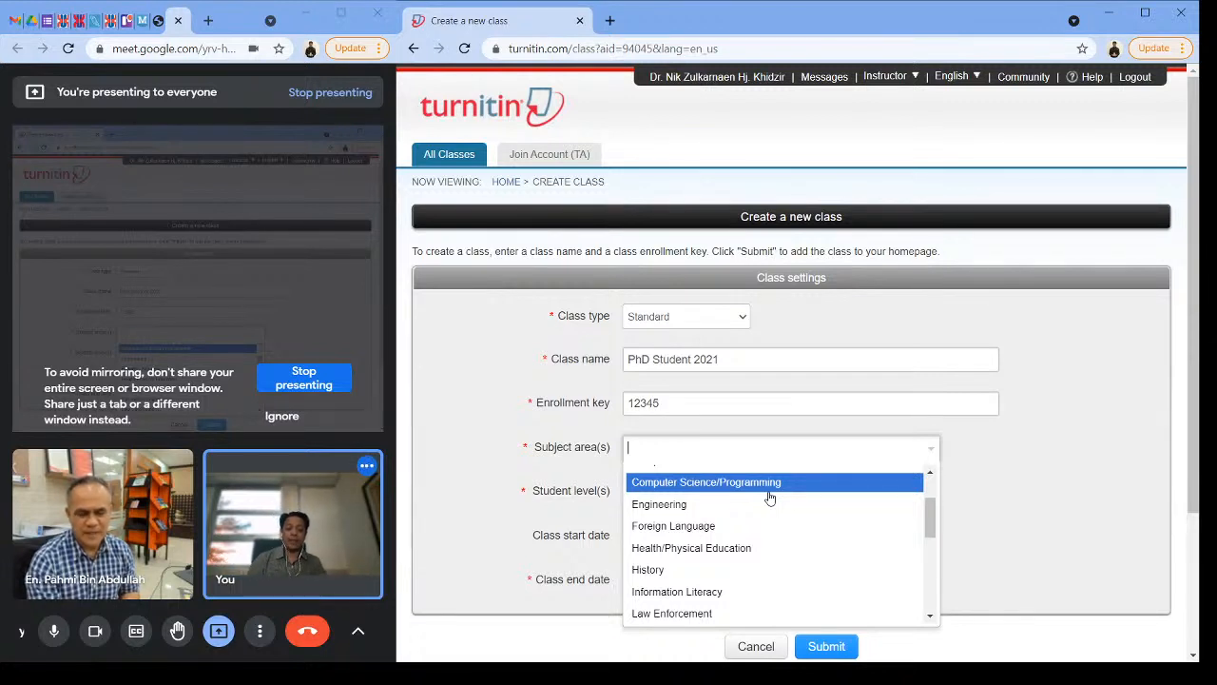
{"action": "scroll", "coordinate": [774, 526], "scroll_direction": "up", "scroll_amount": 1}
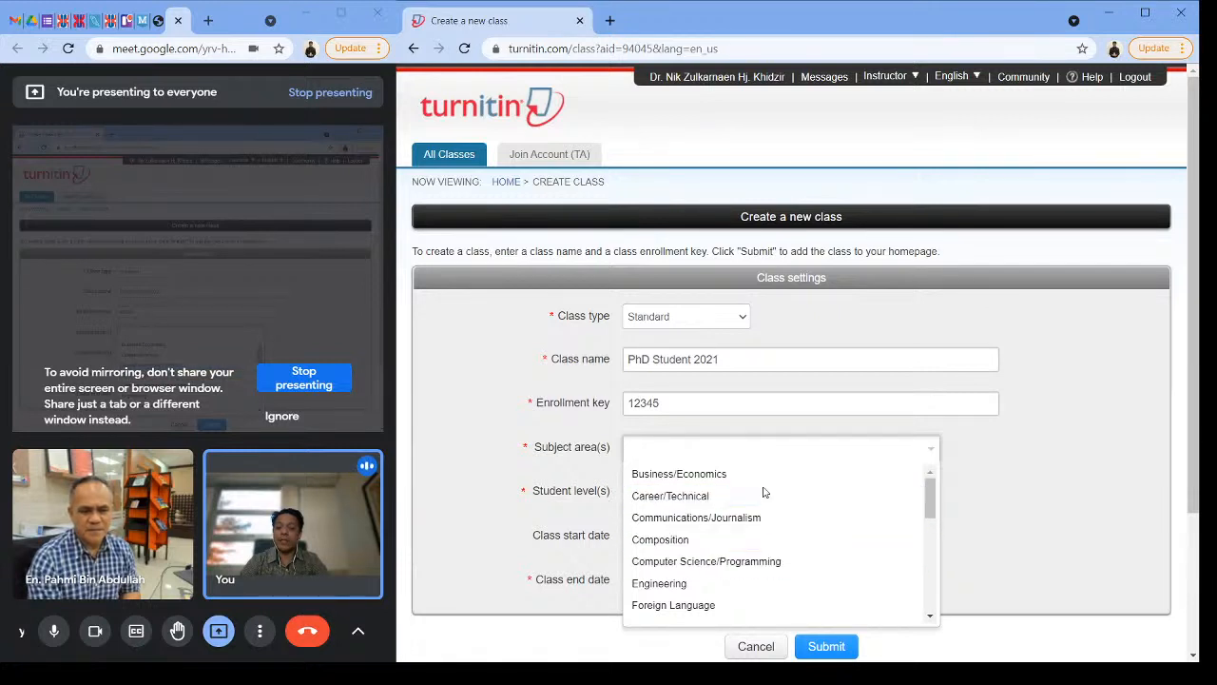
{"action": "scroll", "coordinate": [781, 521], "scroll_direction": "down", "scroll_amount": 2}
{"action": "scroll", "coordinate": [784, 517], "scroll_direction": "down", "scroll_amount": 3}
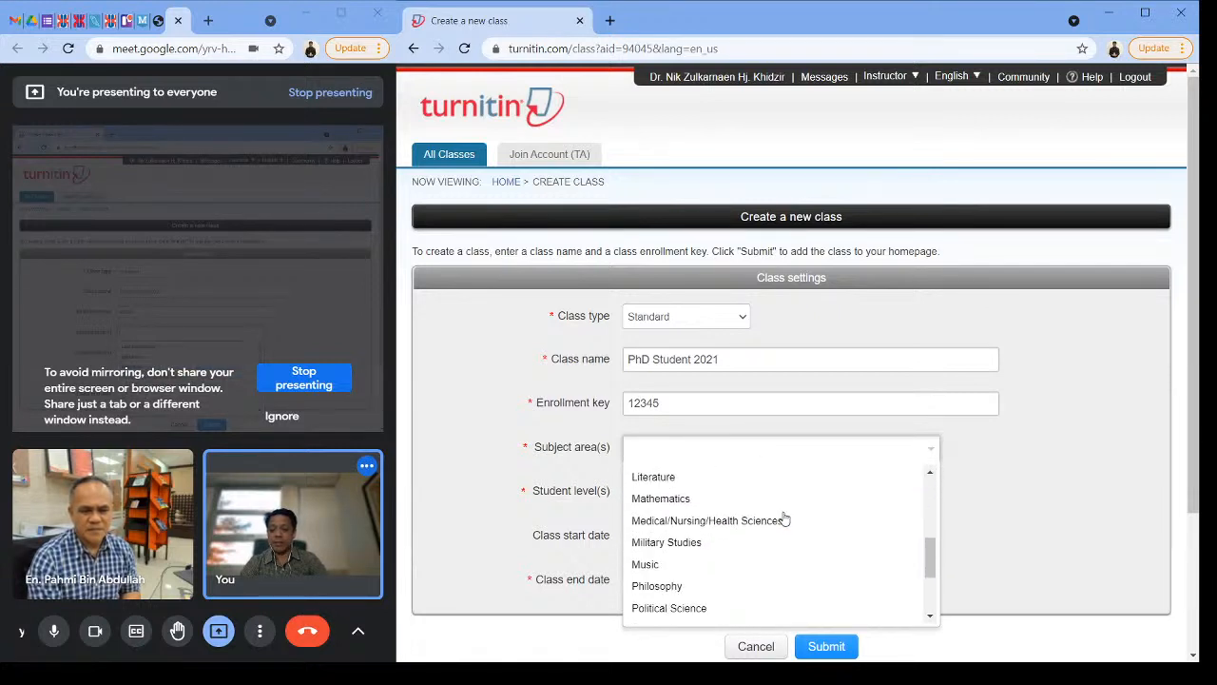
{"action": "scroll", "coordinate": [763, 555], "scroll_direction": "down", "scroll_amount": 2}
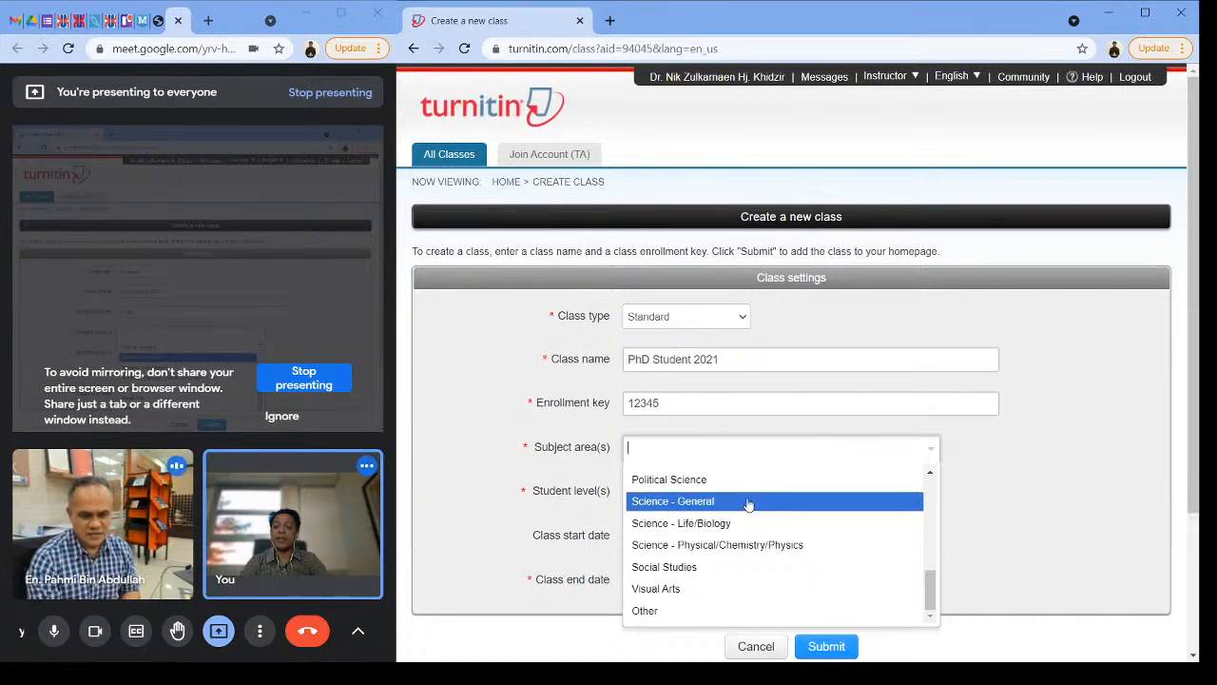
{"action": "scroll", "coordinate": [744, 503], "scroll_direction": "down", "scroll_amount": 2}
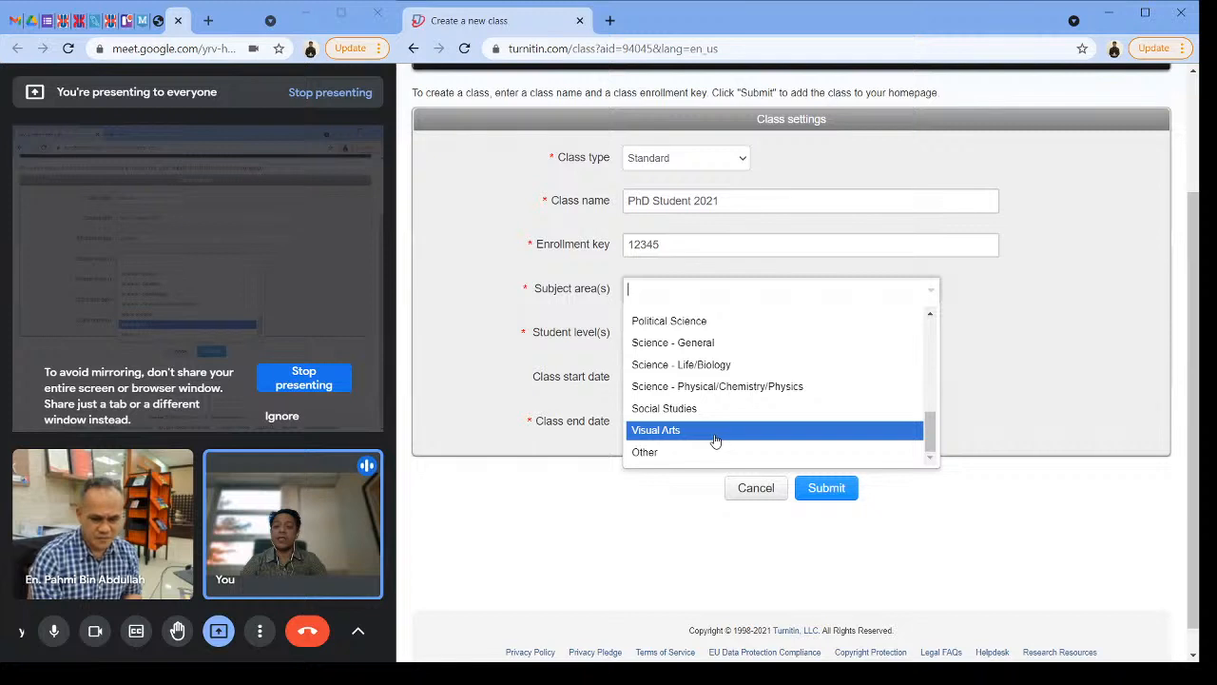
{"action": "scroll", "coordinate": [716, 439], "scroll_direction": "up", "scroll_amount": 3}
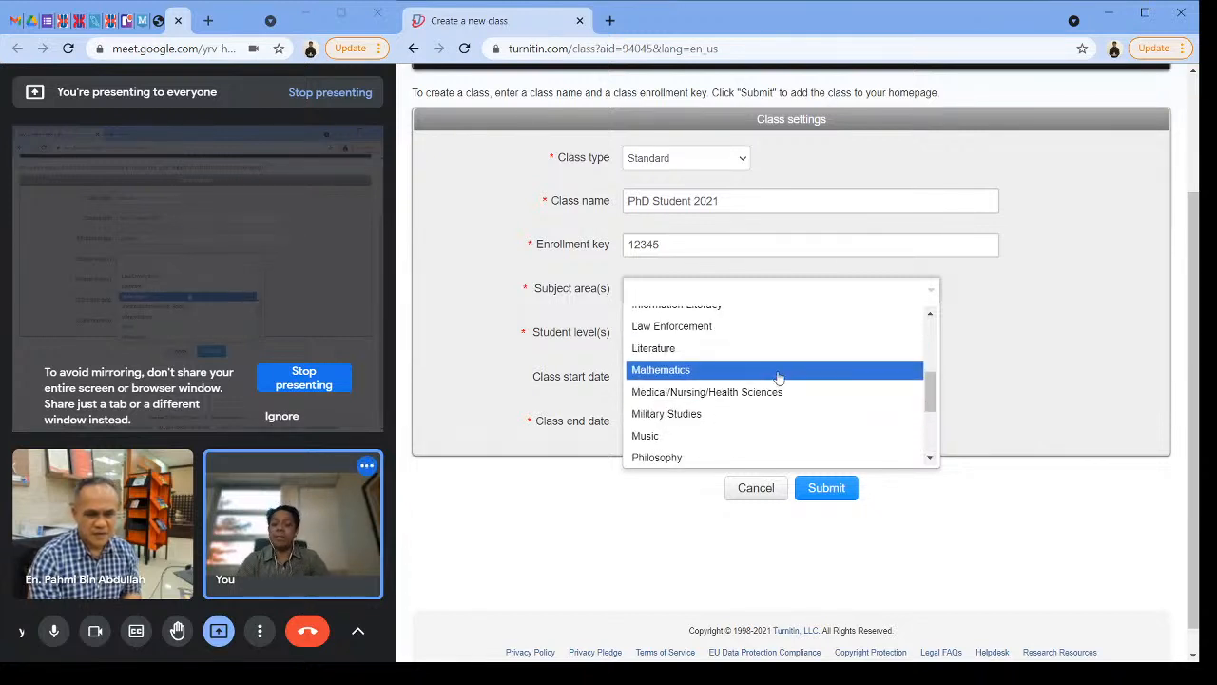
{"action": "scroll", "coordinate": [778, 385], "scroll_direction": "up", "scroll_amount": 1}
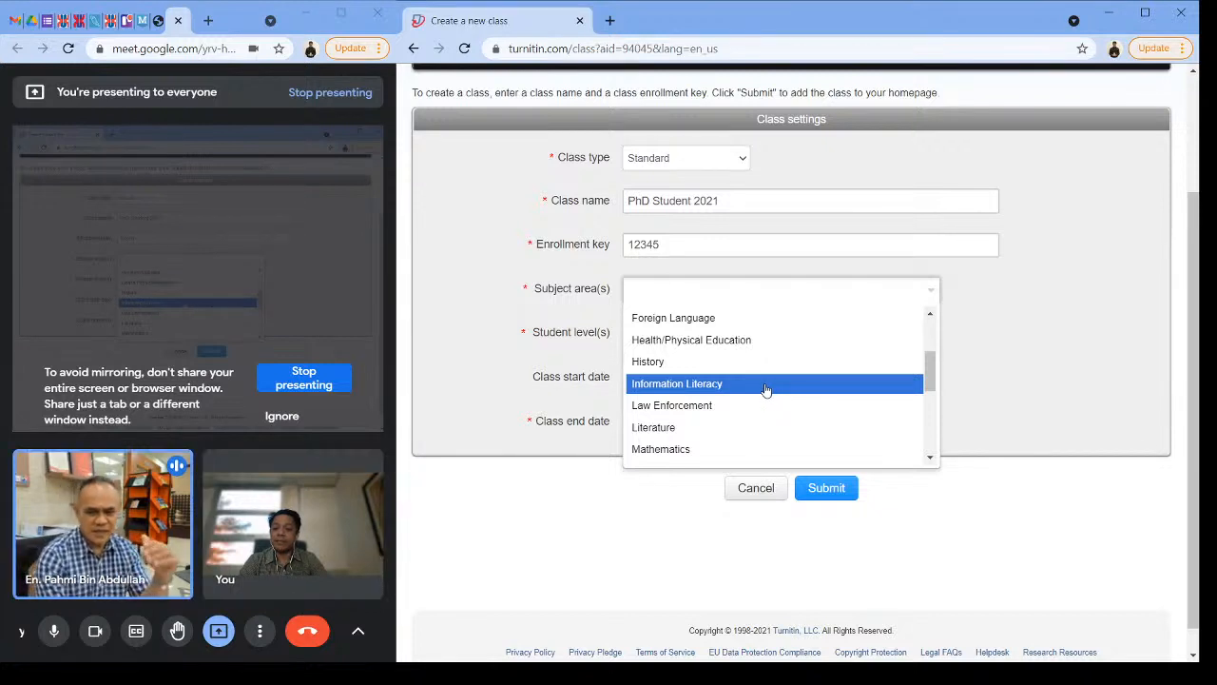
{"action": "scroll", "coordinate": [763, 385], "scroll_direction": "up", "scroll_amount": 1}
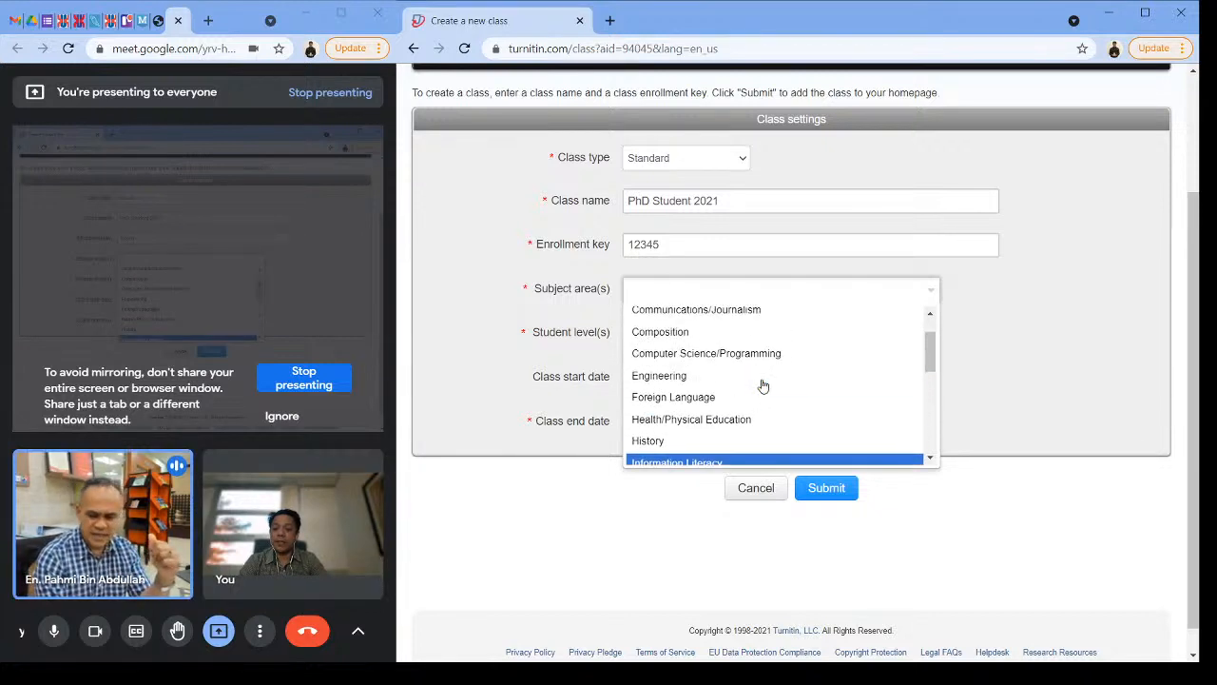
{"action": "scroll", "coordinate": [762, 385], "scroll_direction": "up", "scroll_amount": 1}
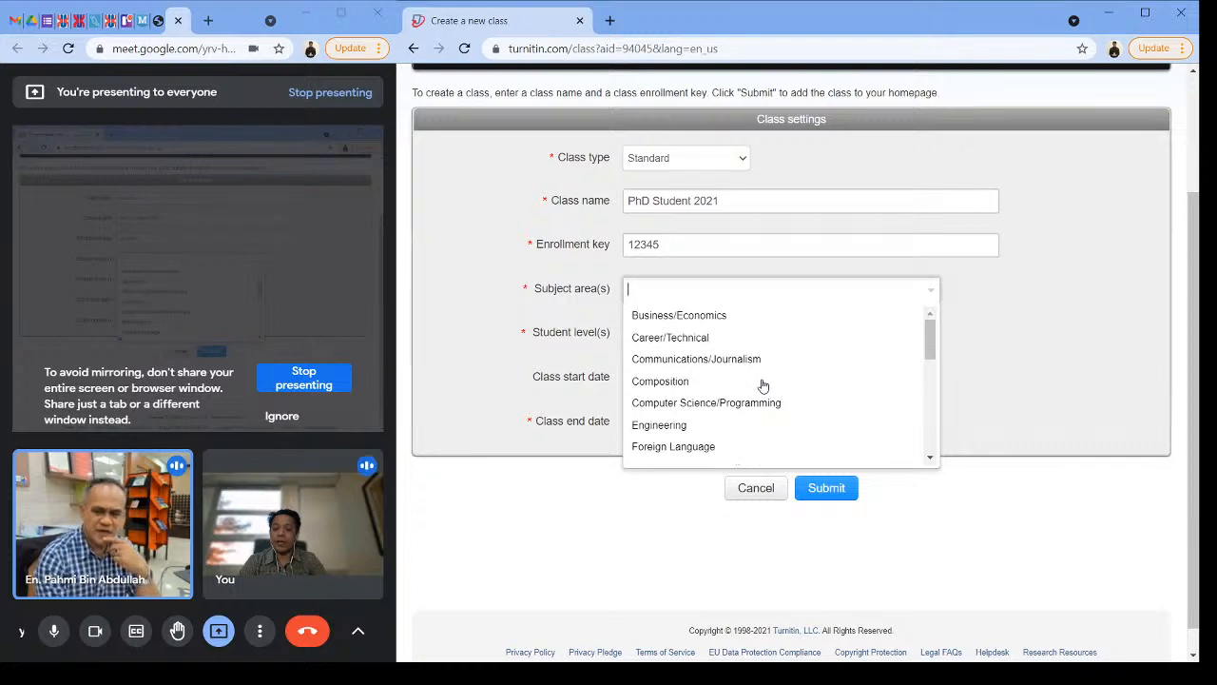
{"action": "scroll", "coordinate": [763, 385], "scroll_direction": "up", "scroll_amount": 1}
{"action": "scroll", "coordinate": [765, 418], "scroll_direction": "down", "scroll_amount": 1}
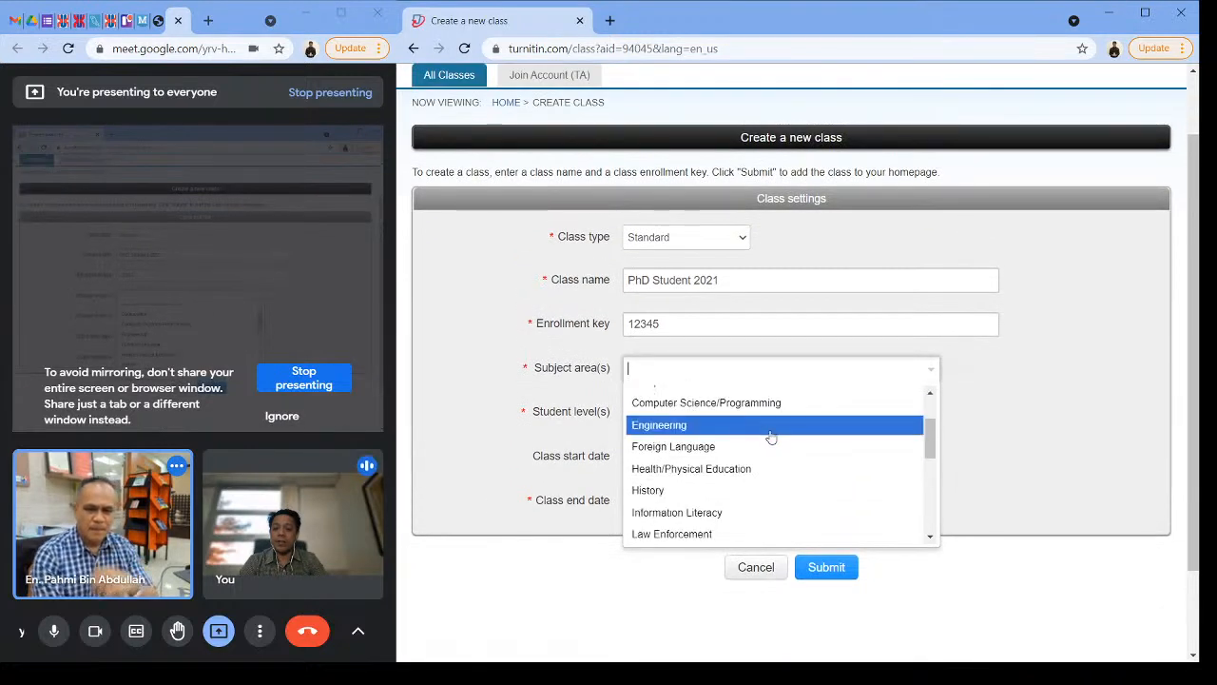
{"action": "scroll", "coordinate": [748, 459], "scroll_direction": "down", "scroll_amount": 1}
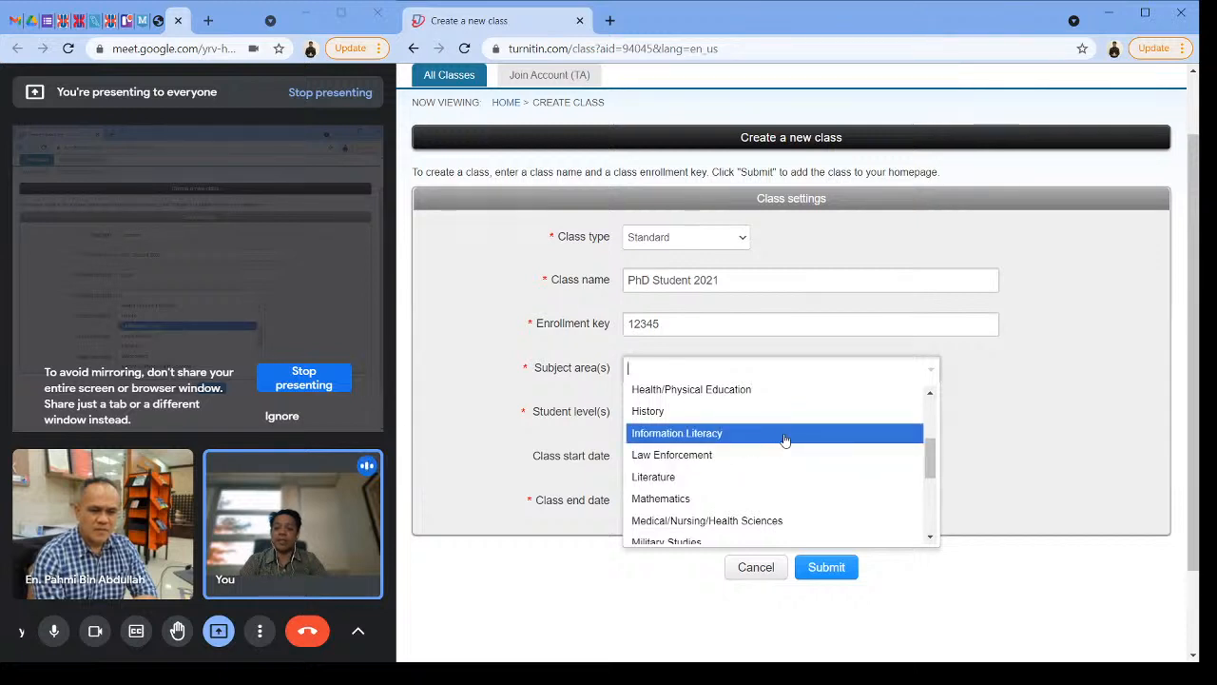
{"action": "scroll", "coordinate": [779, 443], "scroll_direction": "down", "scroll_amount": 1}
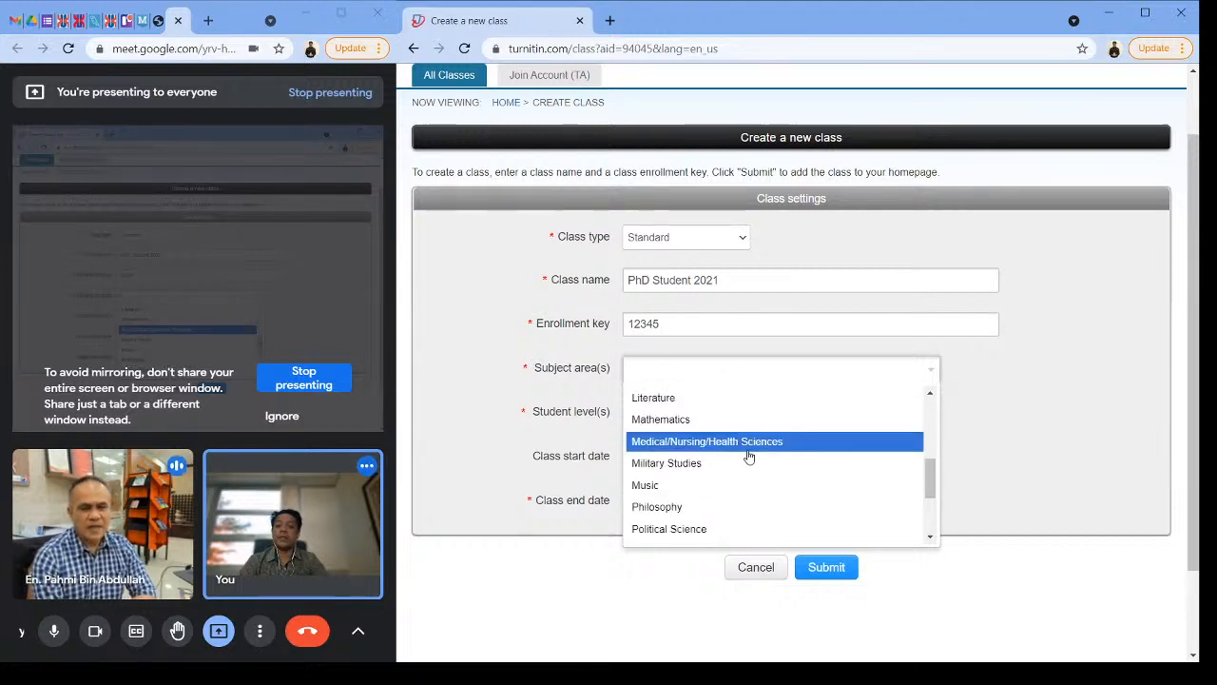
{"action": "scroll", "coordinate": [766, 453], "scroll_direction": "down", "scroll_amount": 1}
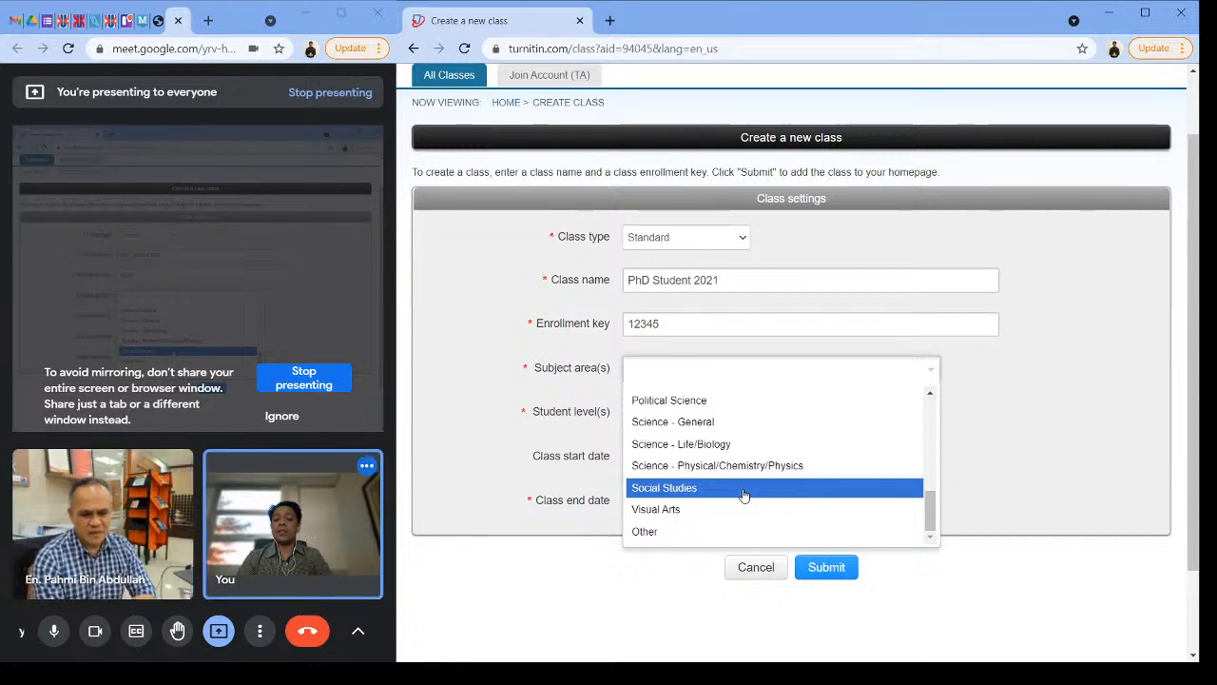
{"action": "scroll", "coordinate": [744, 495], "scroll_direction": "up", "scroll_amount": 2}
{"action": "scroll", "coordinate": [745, 495], "scroll_direction": "up", "scroll_amount": 2}
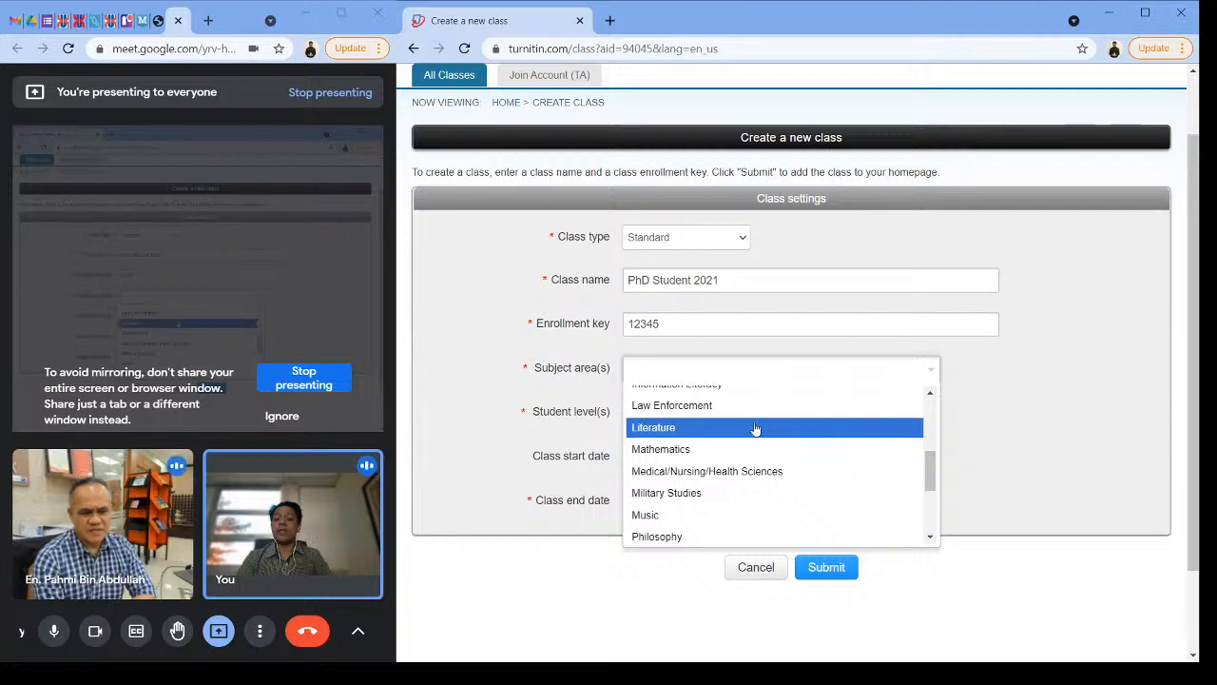
{"action": "scroll", "coordinate": [751, 430], "scroll_direction": "up", "scroll_amount": 2}
{"action": "scroll", "coordinate": [744, 437], "scroll_direction": "down", "scroll_amount": 2}
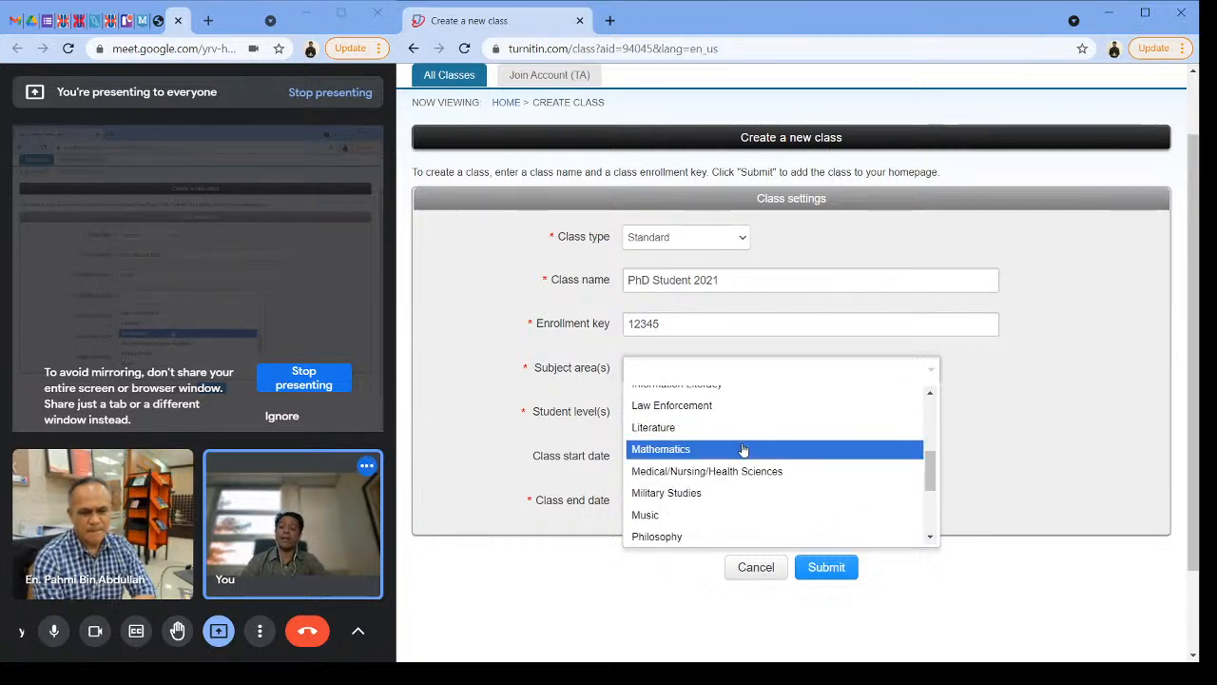
{"action": "scroll", "coordinate": [779, 475], "scroll_direction": "up", "scroll_amount": 2}
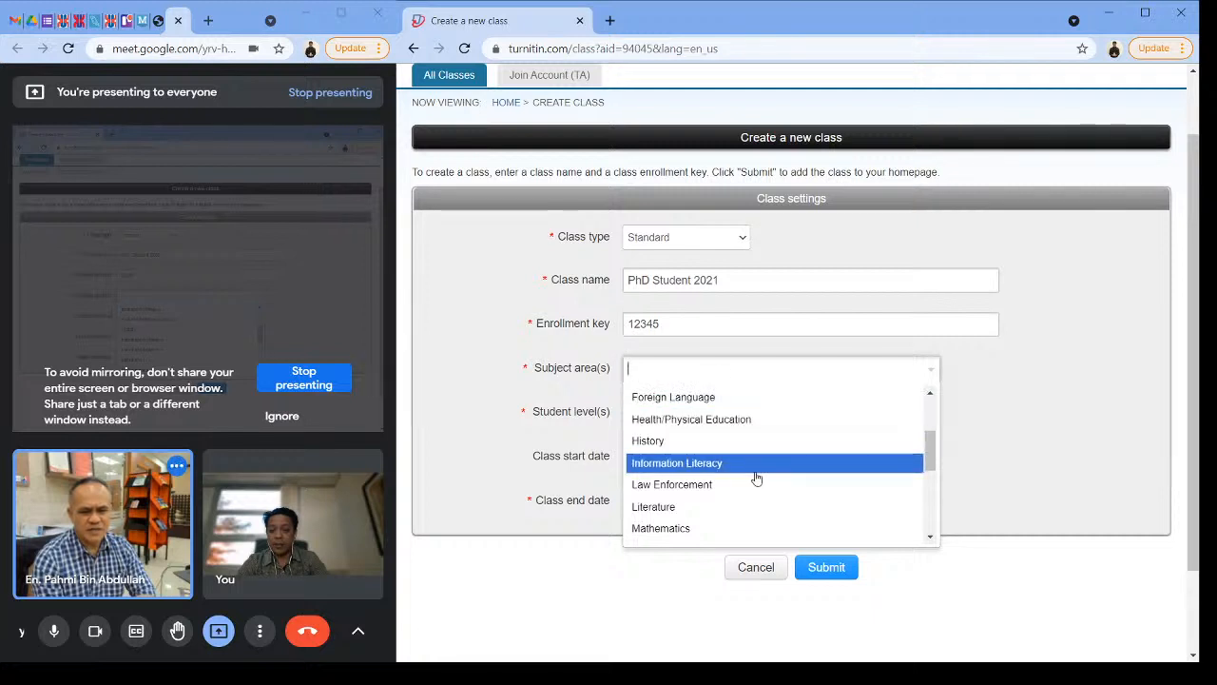
Step: Add Visual Arts and Computer Science/Programming as the subject areas of the class
{"action": "scroll", "coordinate": [775, 450], "scroll_direction": "down", "scroll_amount": 3}
{"action": "scroll", "coordinate": [775, 450], "scroll_direction": "down", "scroll_amount": 1}
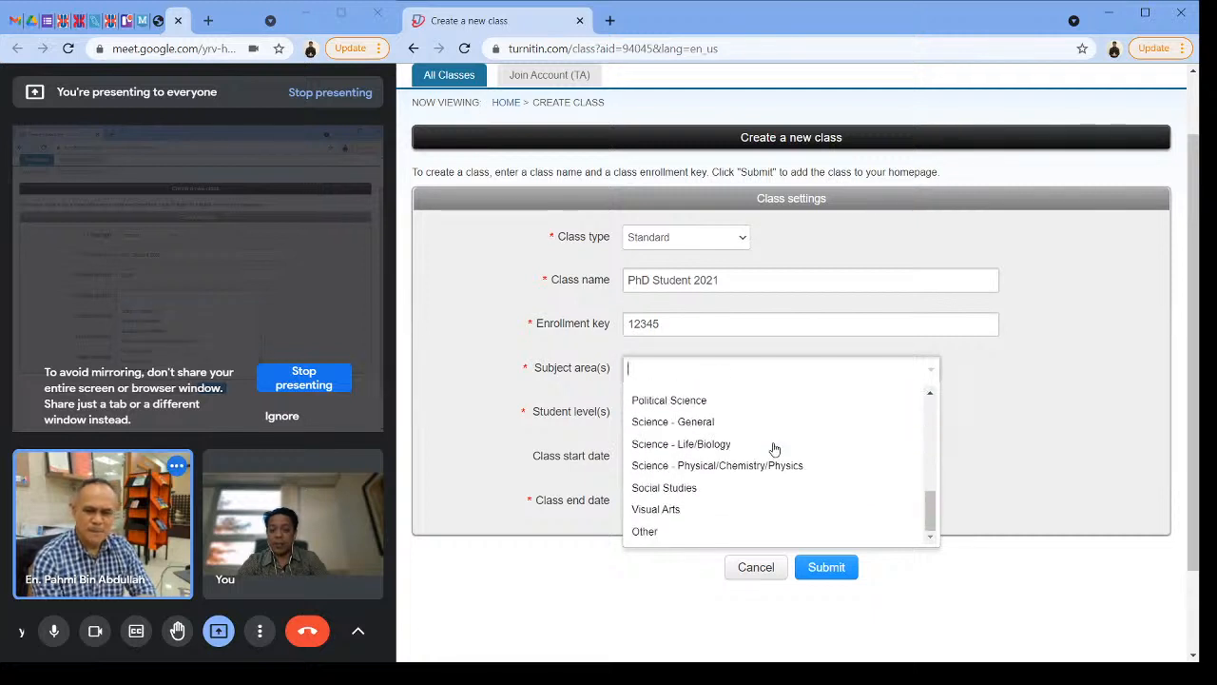
{"action": "left_click", "coordinate": [736, 508]}
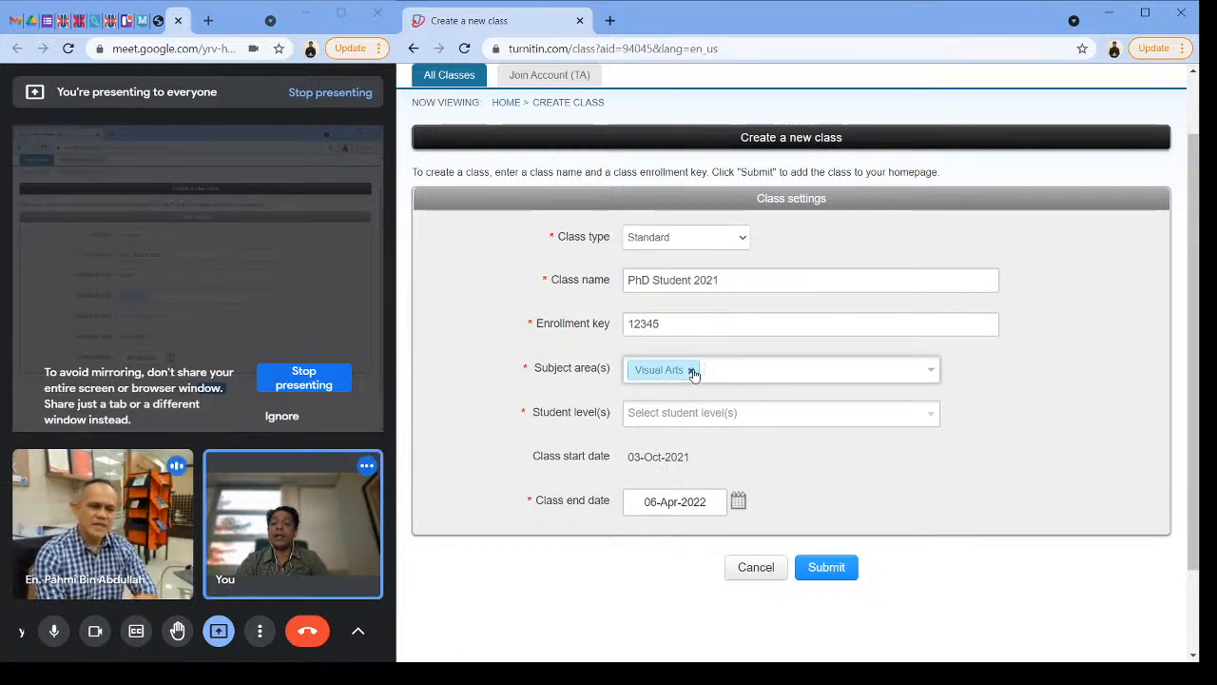
{"action": "left_click", "coordinate": [749, 374]}
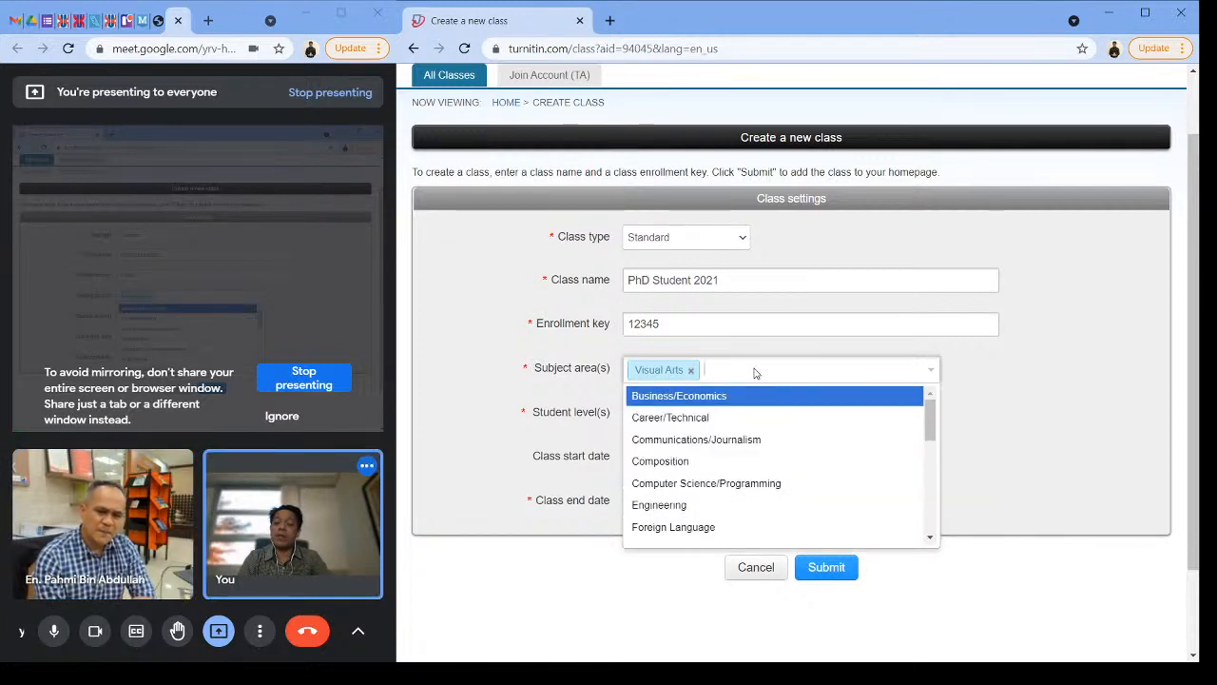
{"action": "left_click", "coordinate": [758, 483]}
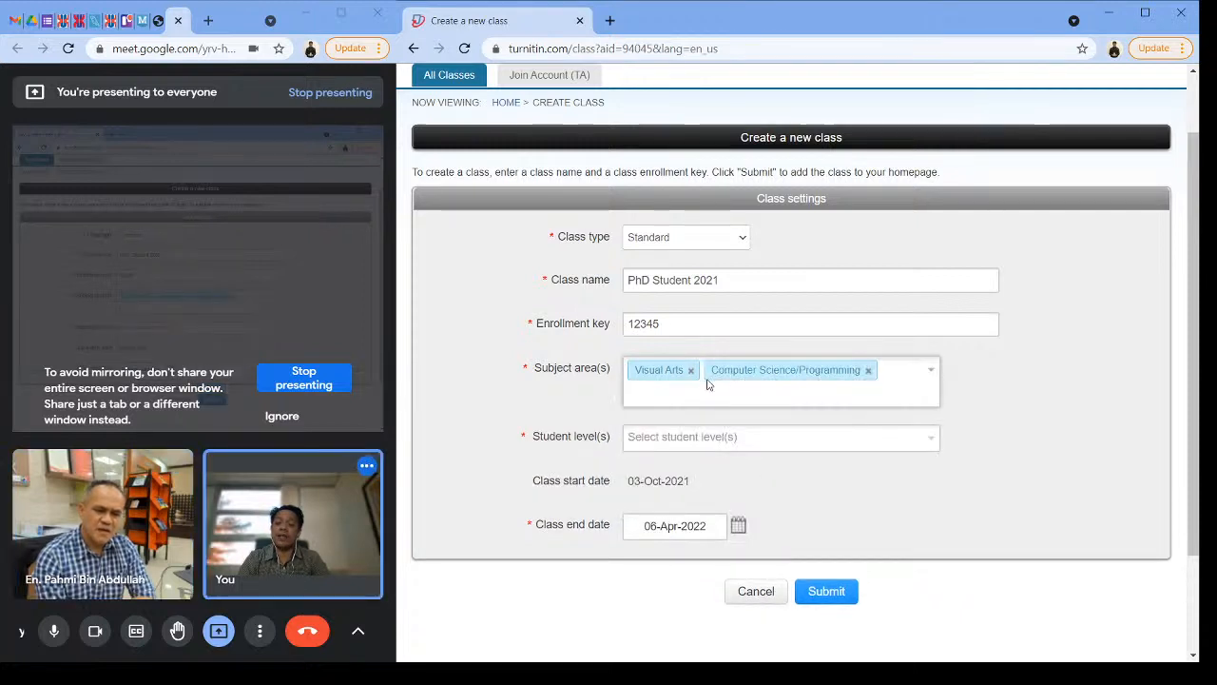
Step: Set the student level of the class to Postgraduate
{"action": "left_click", "coordinate": [815, 442]}
{"action": "left_click", "coordinate": [816, 444]}
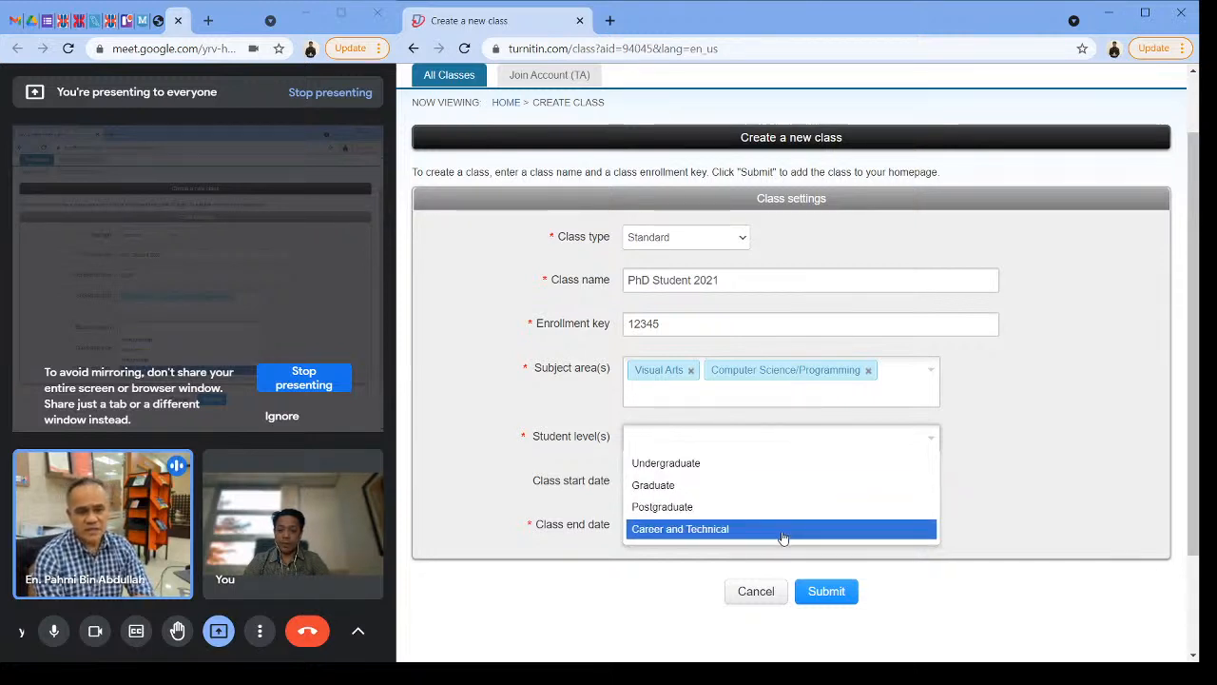
{"action": "left_click", "coordinate": [746, 443]}
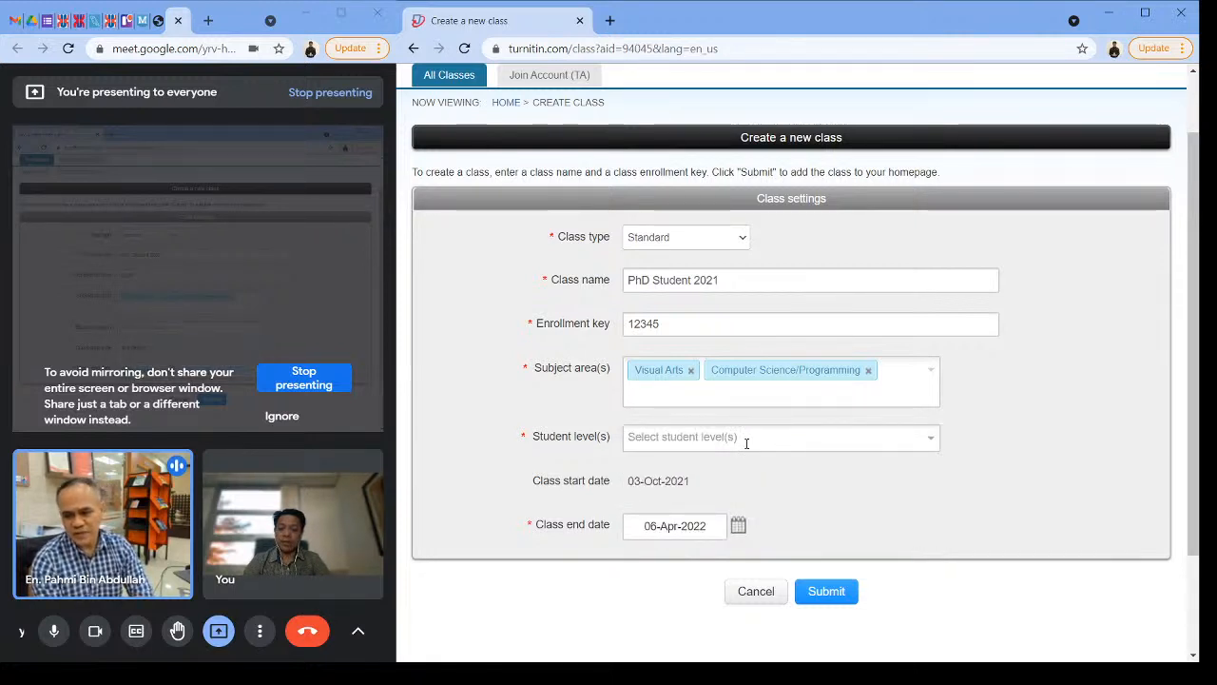
{"action": "left_click", "coordinate": [747, 443]}
{"action": "left_click", "coordinate": [722, 506]}
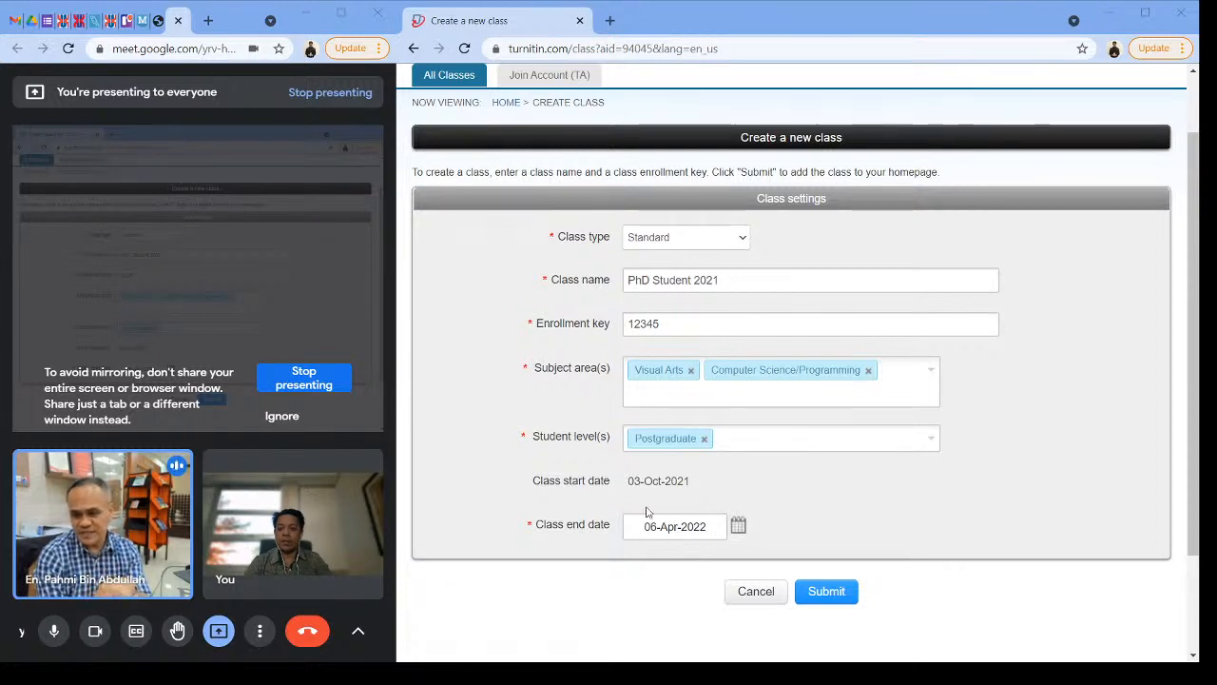
{"action": "left_click", "coordinate": [738, 529]}
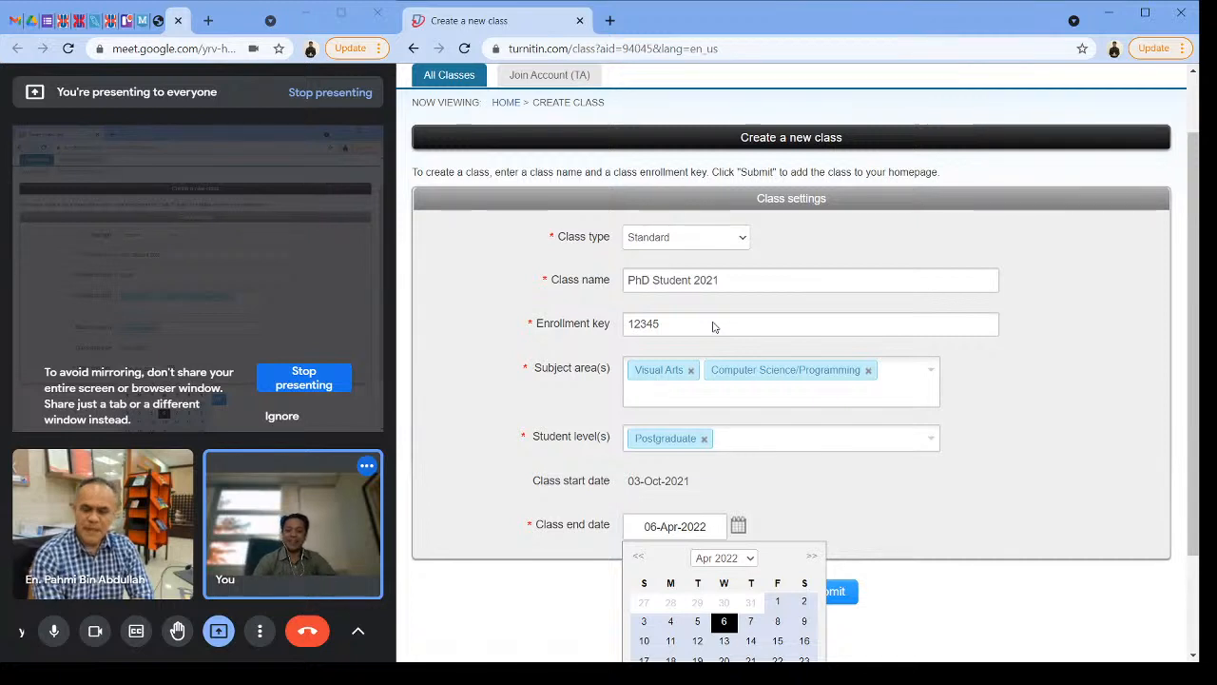
{"action": "left_click", "coordinate": [859, 505]}
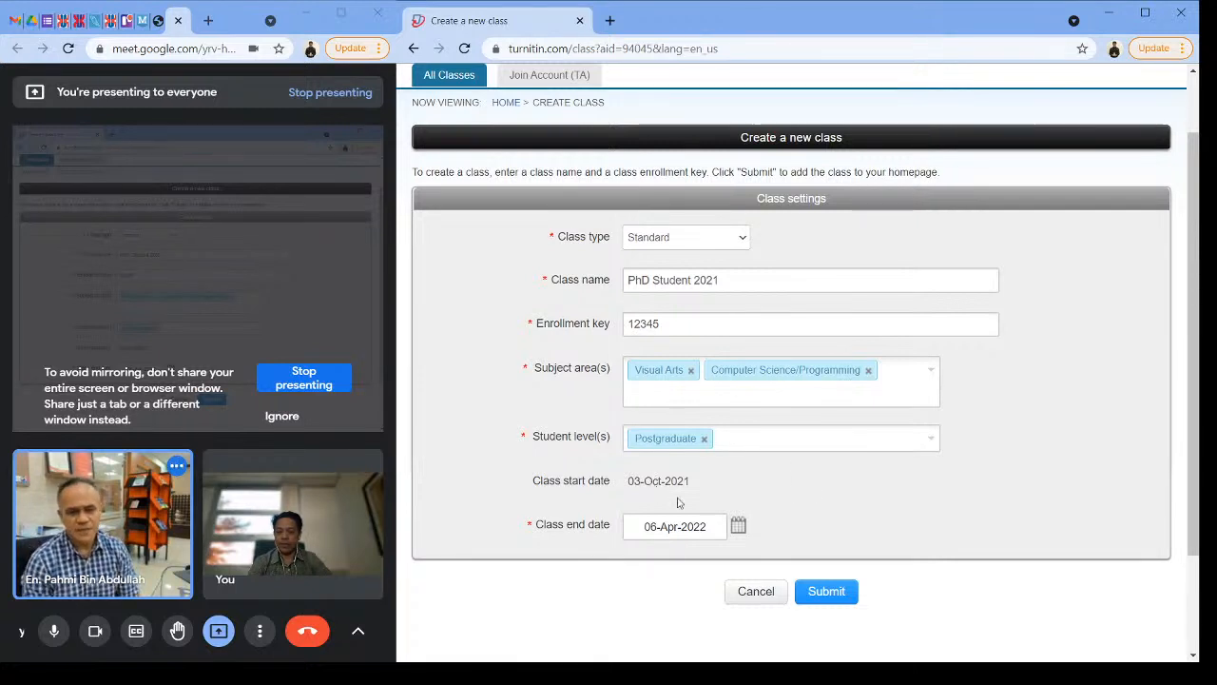
{"action": "left_click", "coordinate": [740, 528]}
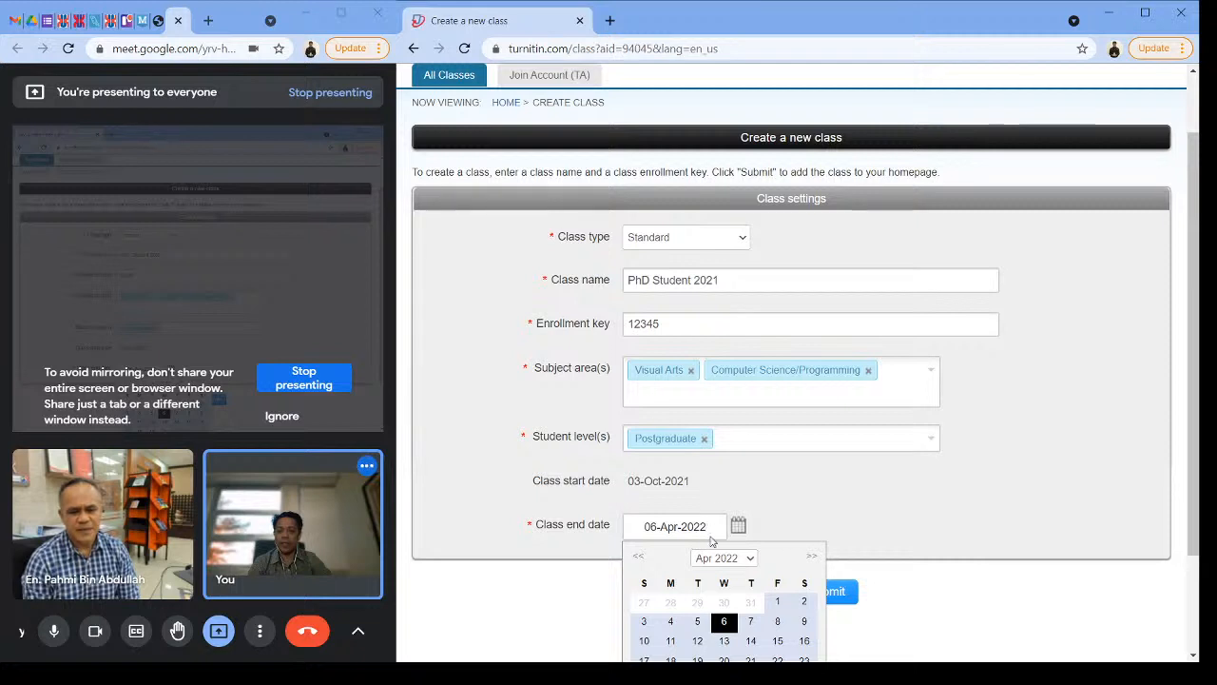
{"action": "left_click", "coordinate": [637, 559]}
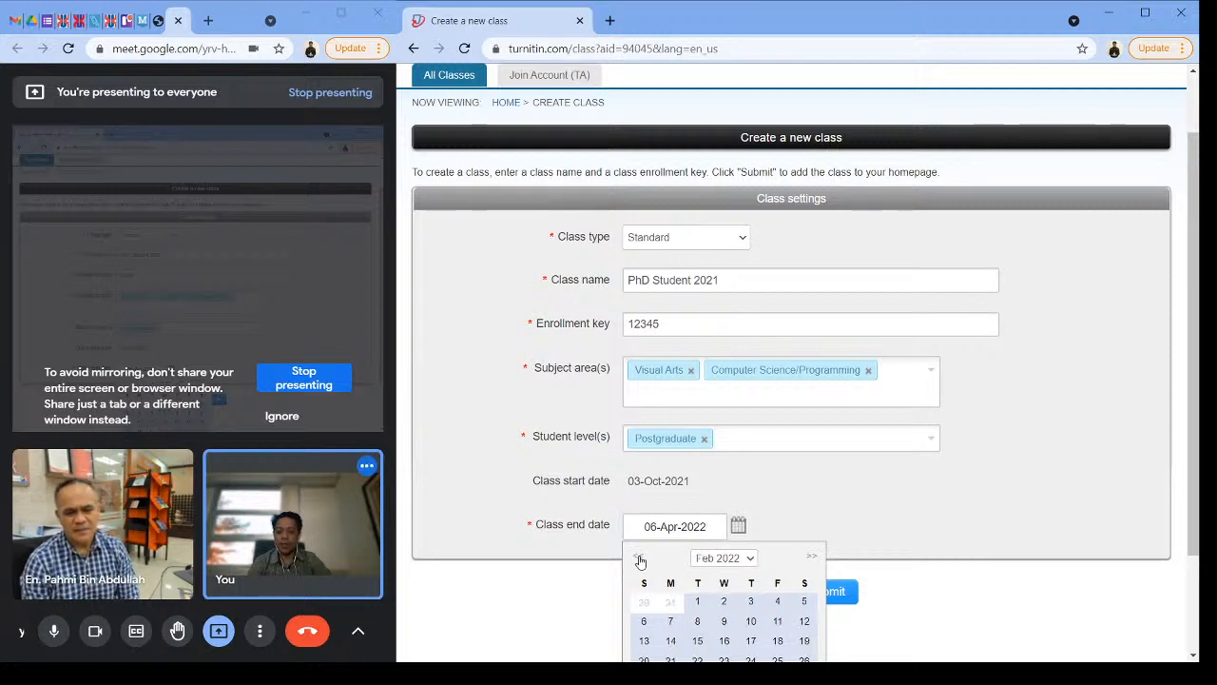
{"action": "left_click", "coordinate": [638, 558]}
{"action": "left_click", "coordinate": [639, 558]}
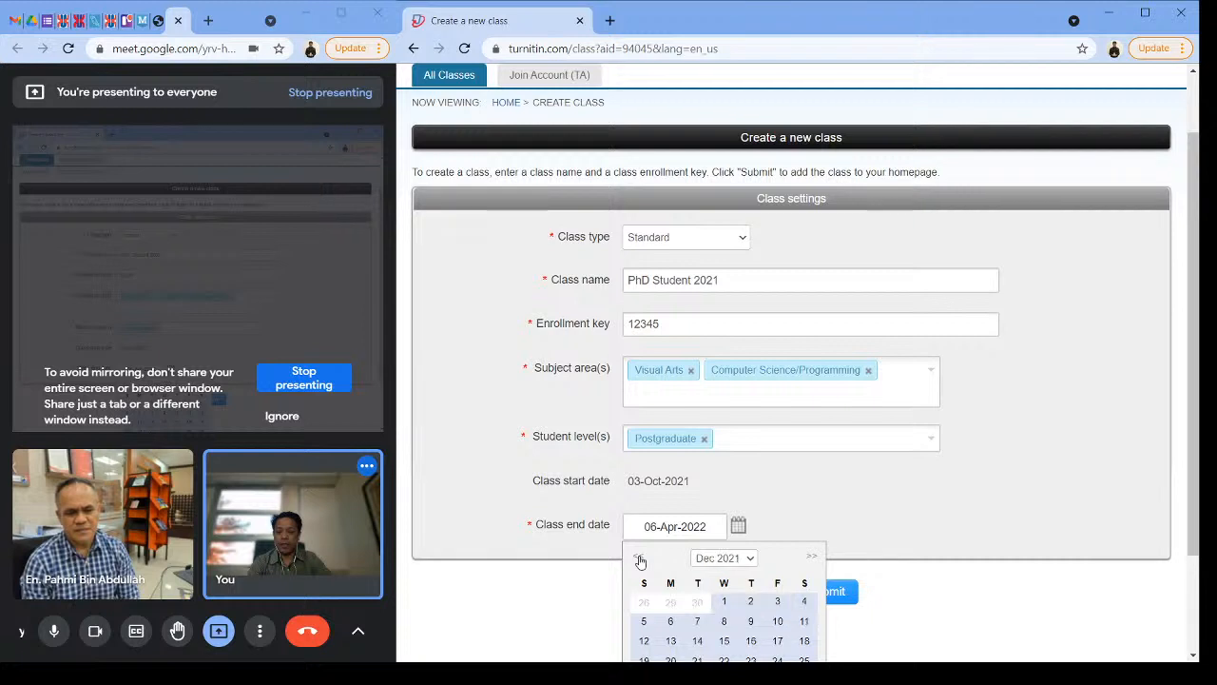
{"action": "left_click", "coordinate": [1112, 414]}
Step: Set the class end date to 31-Dec-2021
{"action": "left_click", "coordinate": [737, 524]}
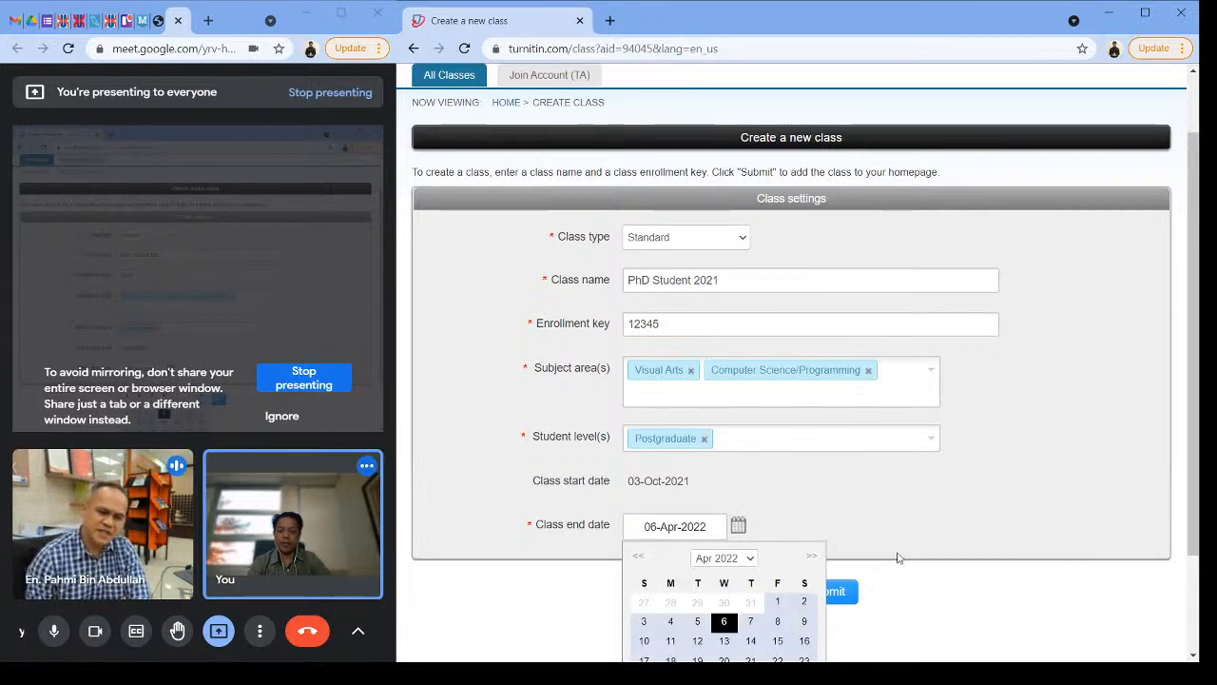
{"action": "scroll", "coordinate": [1010, 449], "scroll_direction": "down", "scroll_amount": 2}
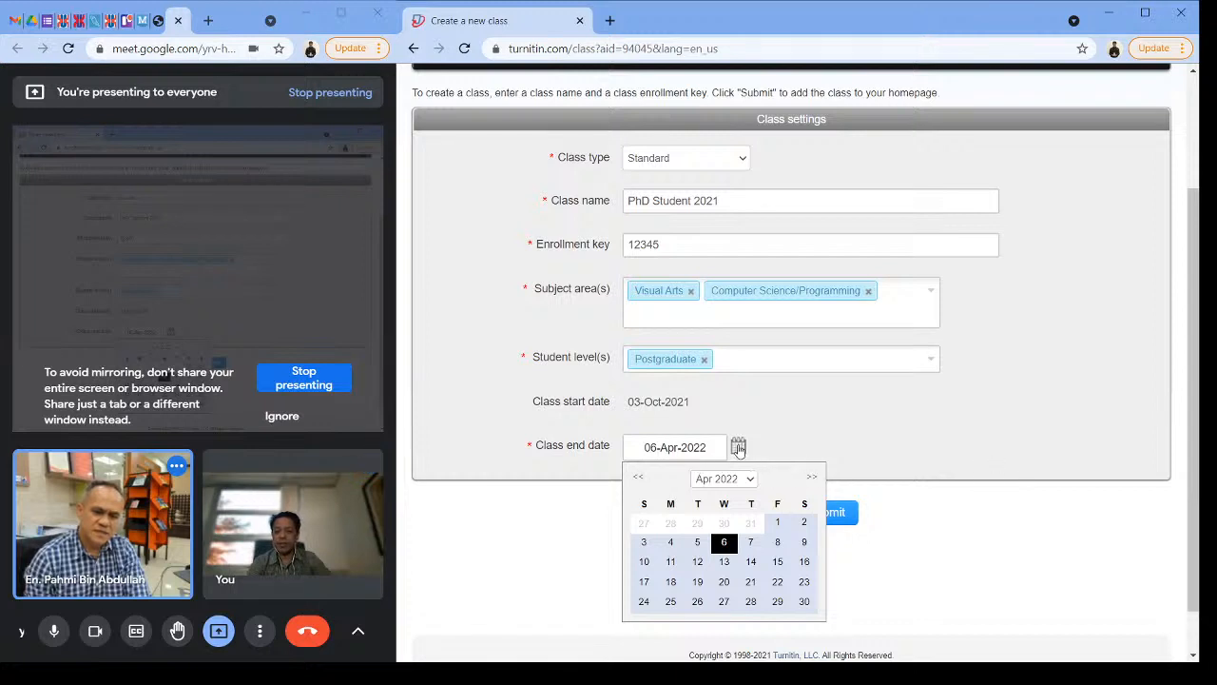
{"action": "left_click", "coordinate": [639, 478]}
{"action": "left_click", "coordinate": [639, 477]}
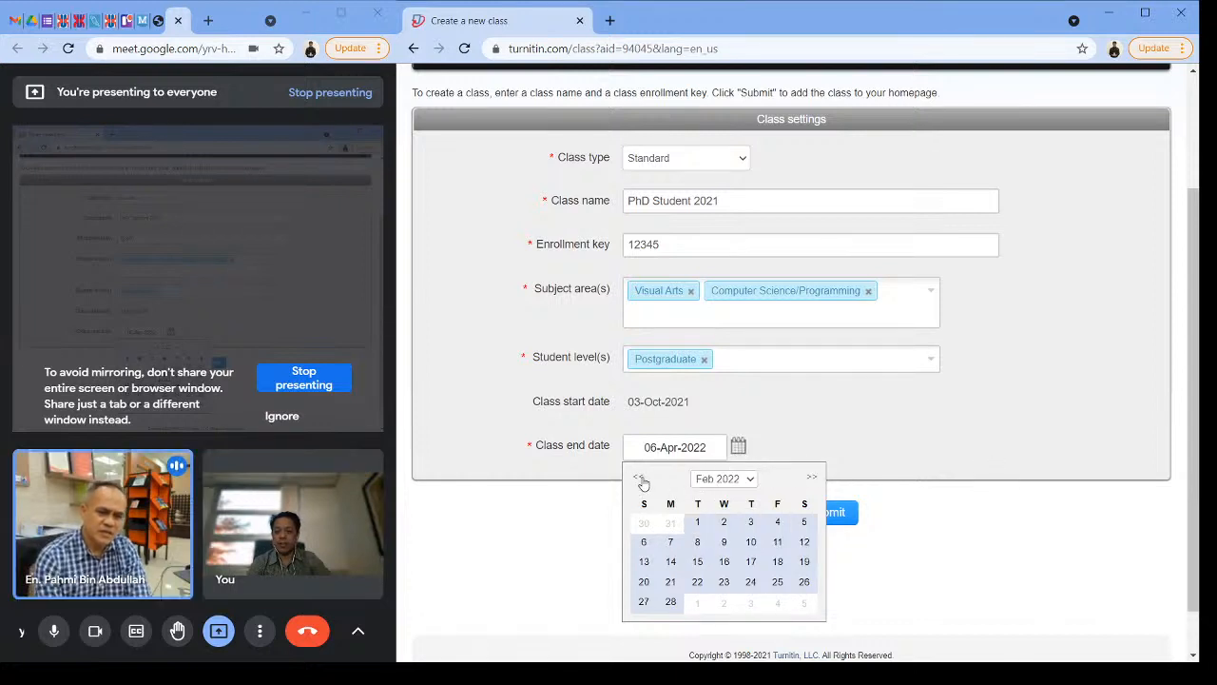
{"action": "left_click", "coordinate": [639, 478]}
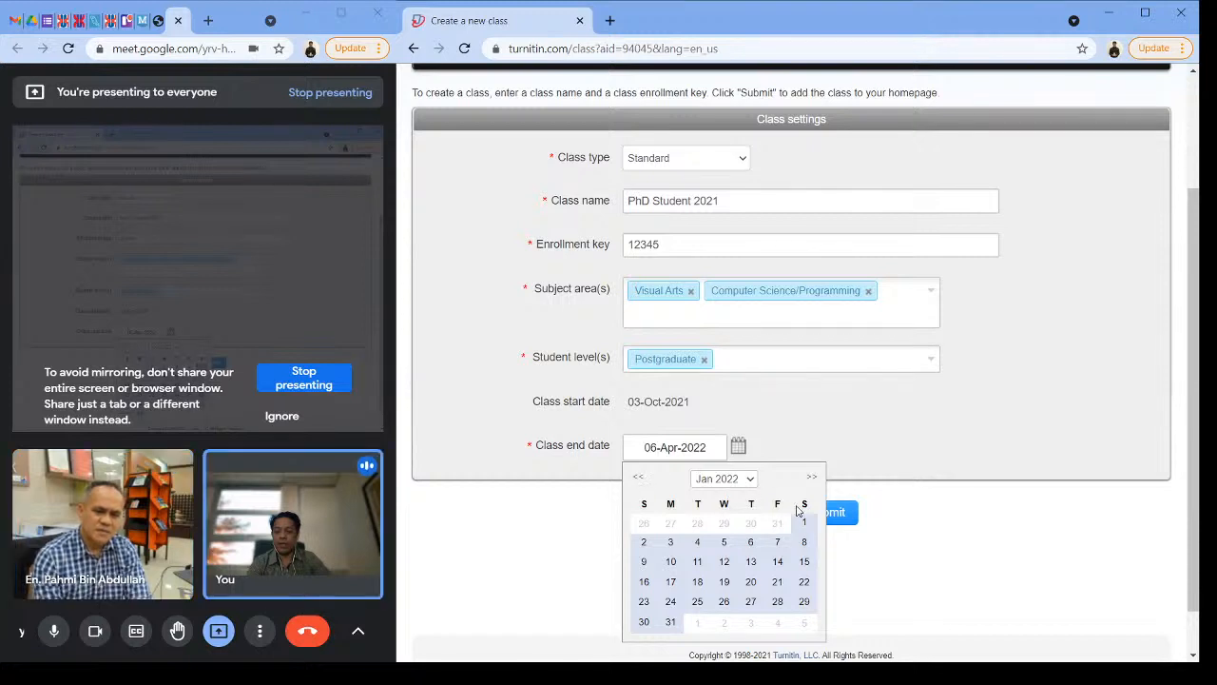
{"action": "left_click", "coordinate": [639, 478]}
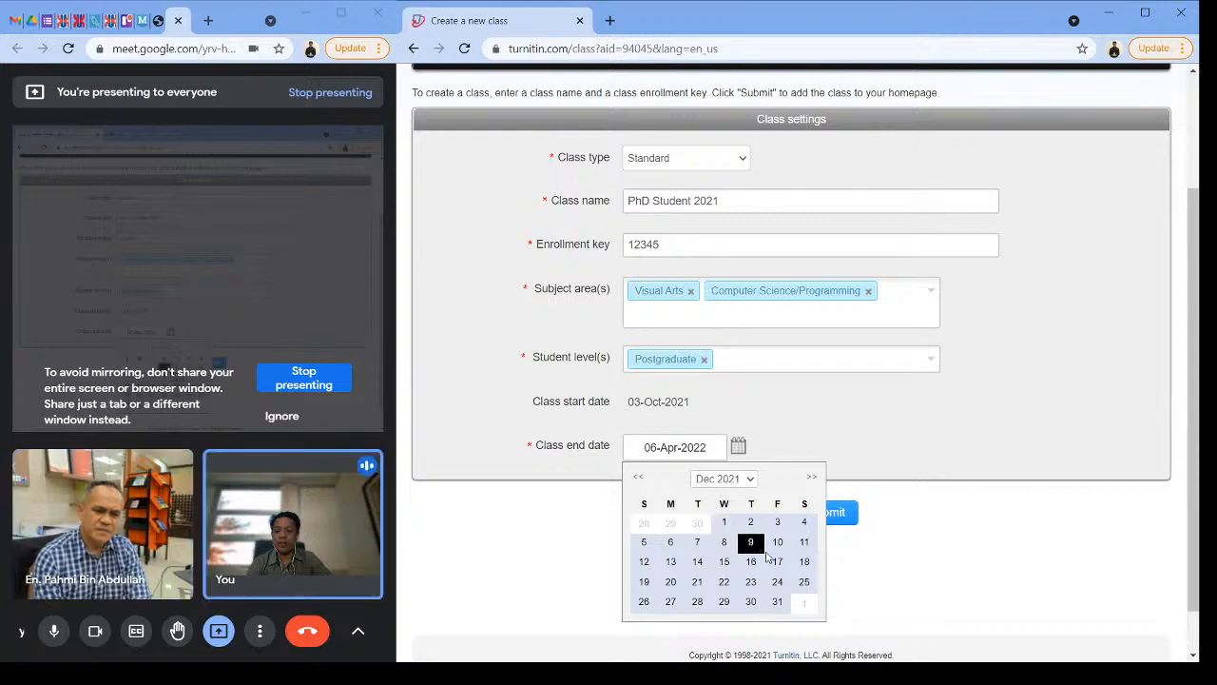
{"action": "left_click", "coordinate": [777, 602]}
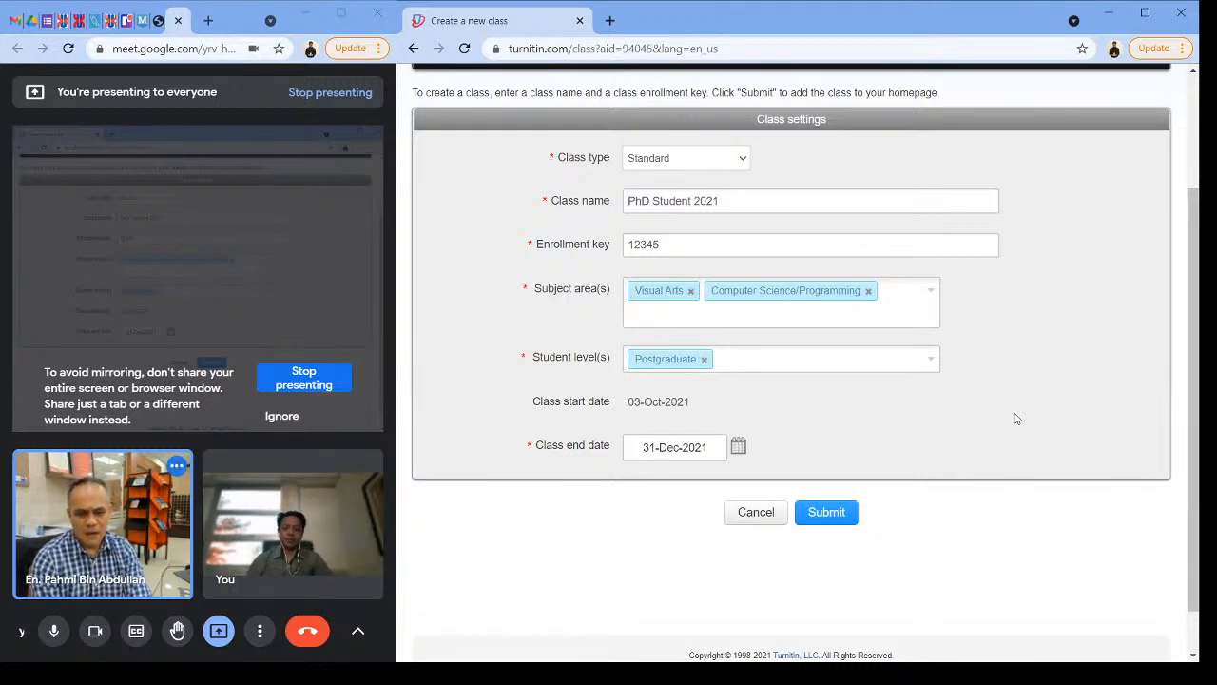
Step: Submit the completed class settings to create the PhD Student 2021 class and close the creation confirmation
{"action": "scroll", "coordinate": [952, 387], "scroll_direction": "up", "scroll_amount": 1}
{"action": "scroll", "coordinate": [951, 388], "scroll_direction": "up", "scroll_amount": 2}
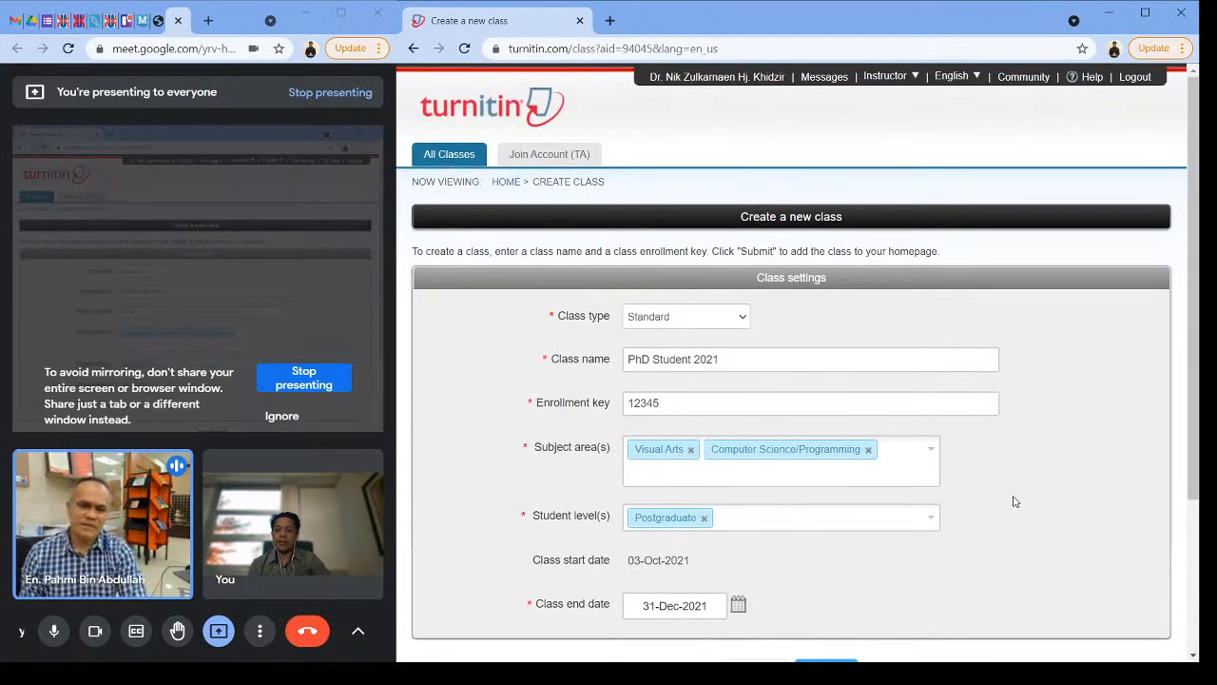
{"action": "scroll", "coordinate": [1014, 498], "scroll_direction": "down", "scroll_amount": 2}
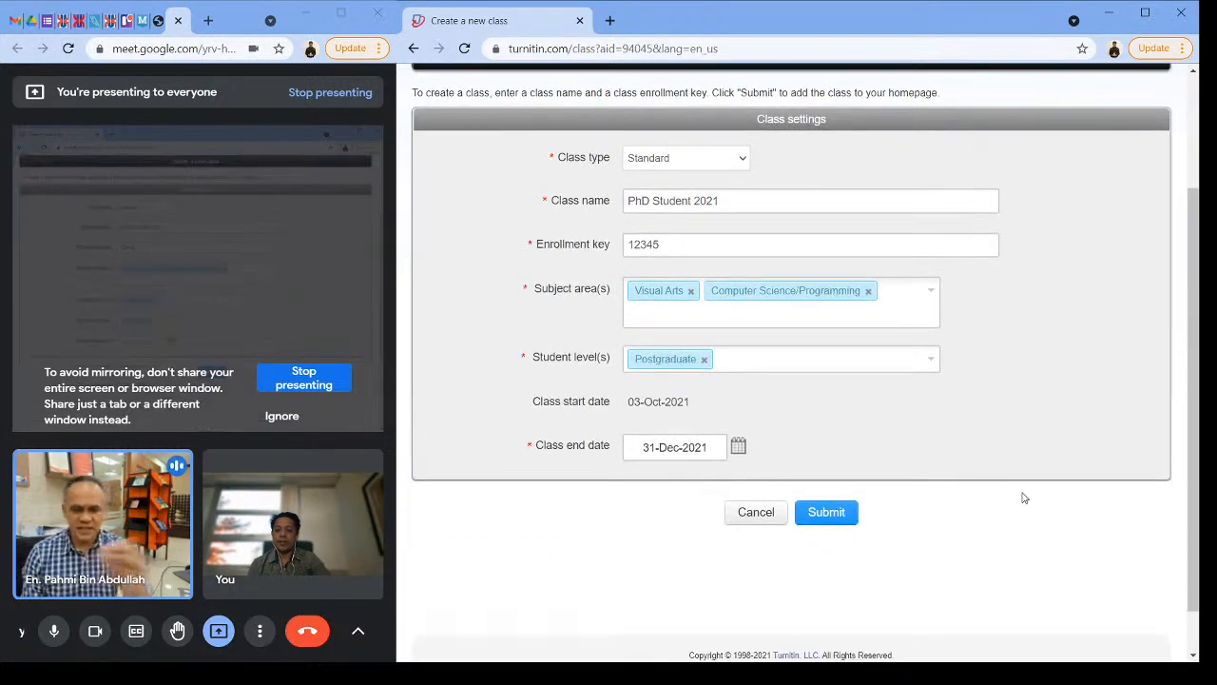
{"action": "left_click", "coordinate": [826, 513]}
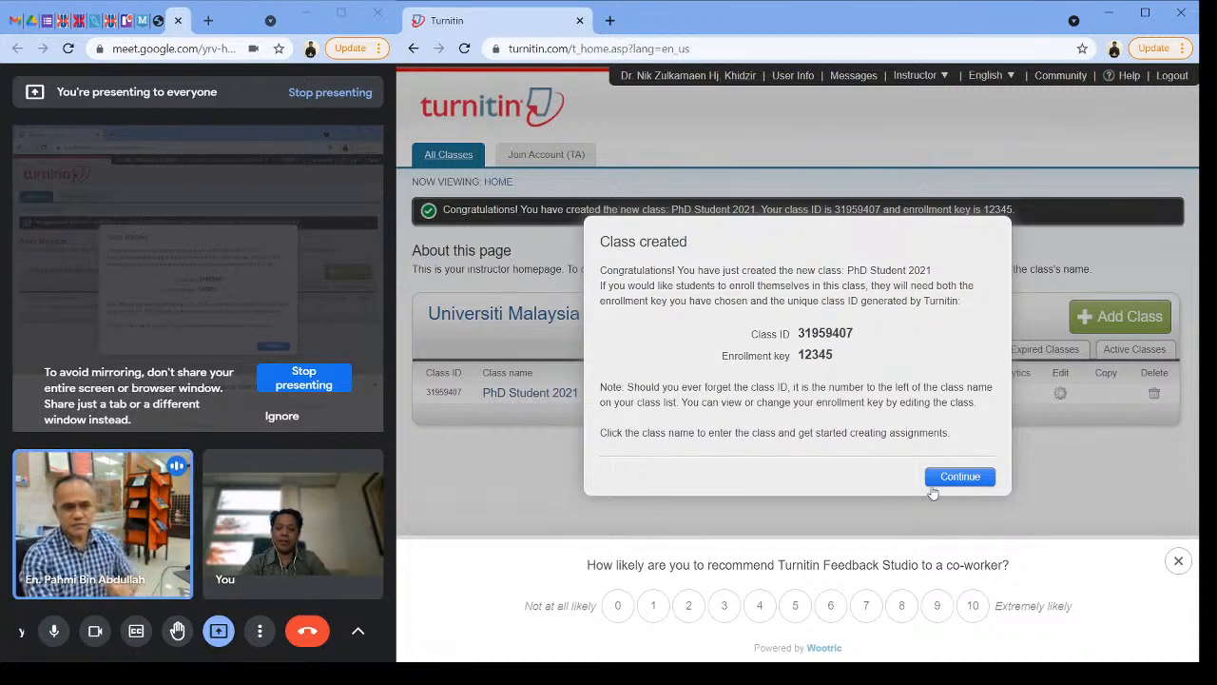
{"action": "left_click", "coordinate": [958, 477]}
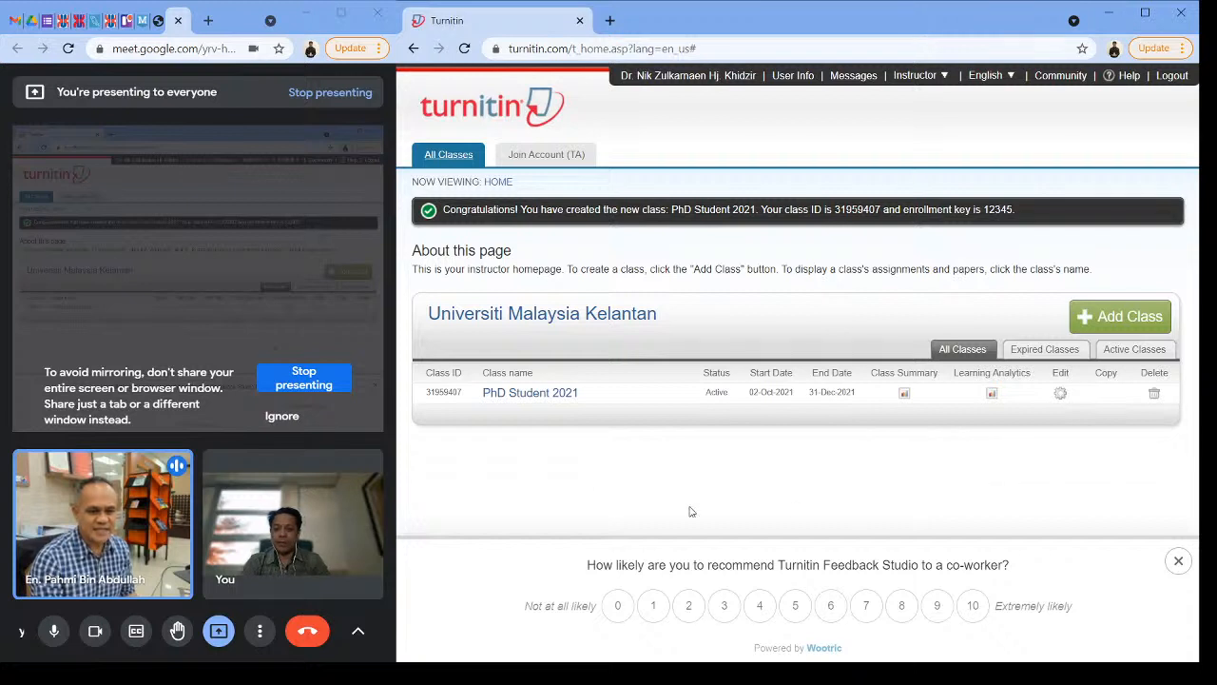
Step: Highlight the new class's ID, then review its editable settings and leave them without saving
{"action": "left_click_drag", "start_coordinate": [428, 394], "coordinate": [465, 402]}
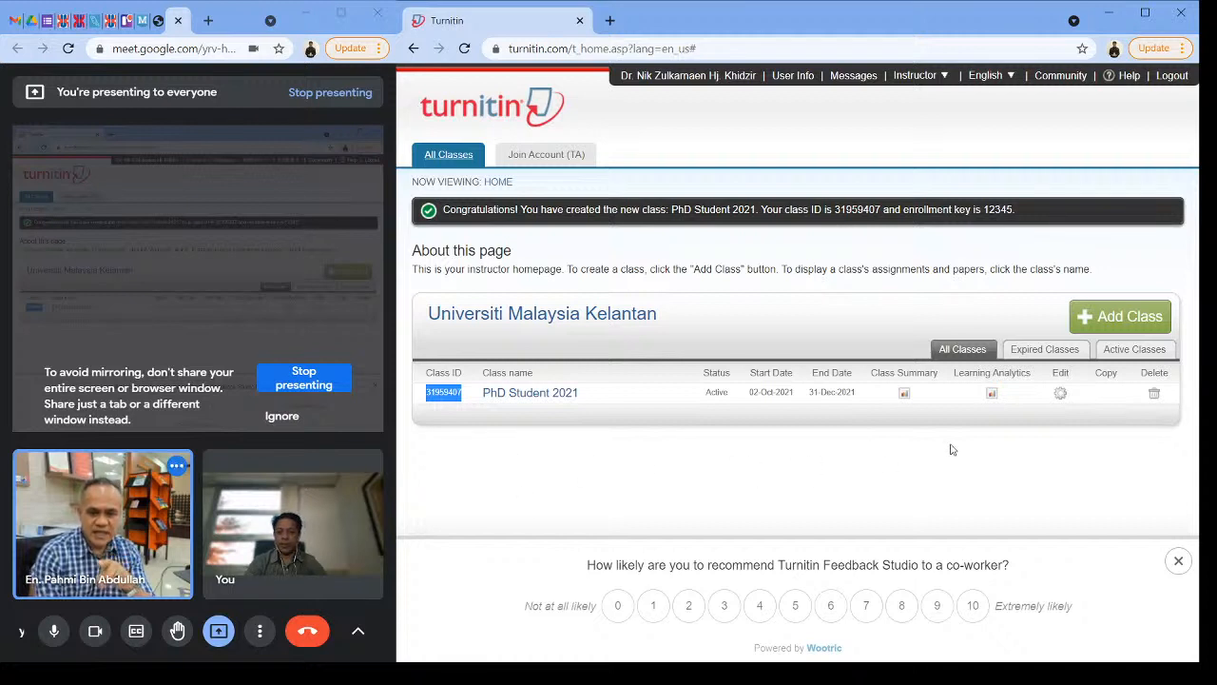
{"action": "left_click", "coordinate": [1058, 398]}
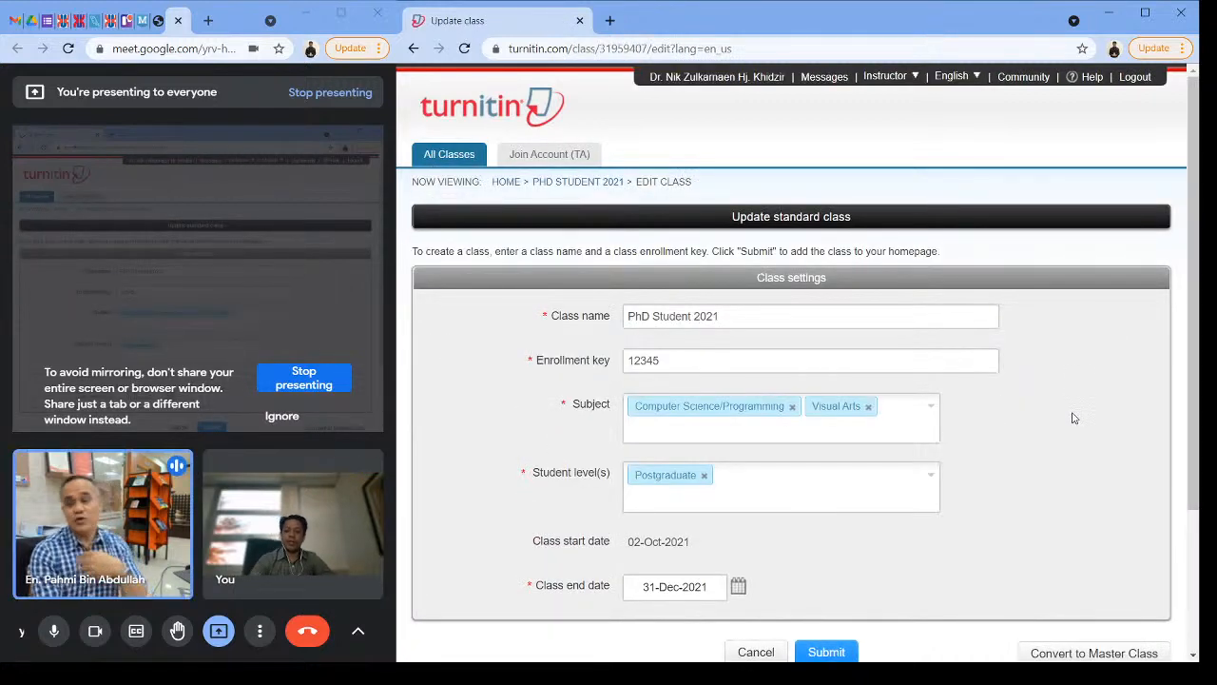
{"action": "scroll", "coordinate": [1055, 407], "scroll_direction": "down", "scroll_amount": 2}
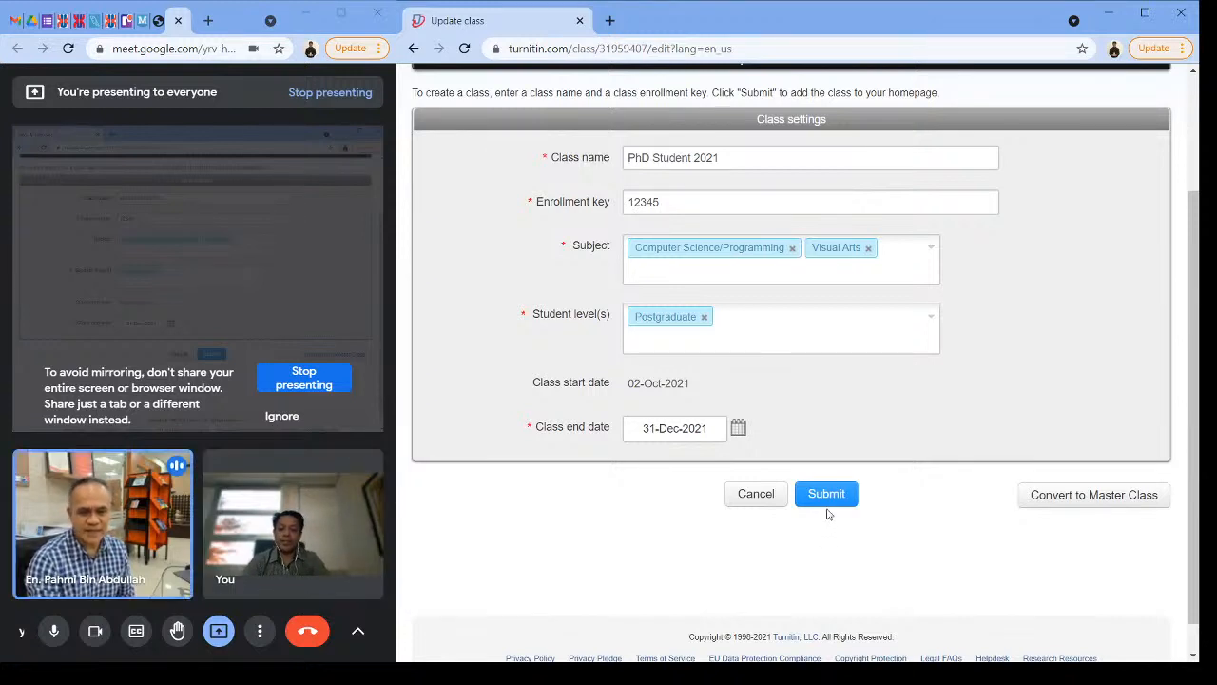
{"action": "left_click", "coordinate": [754, 496]}
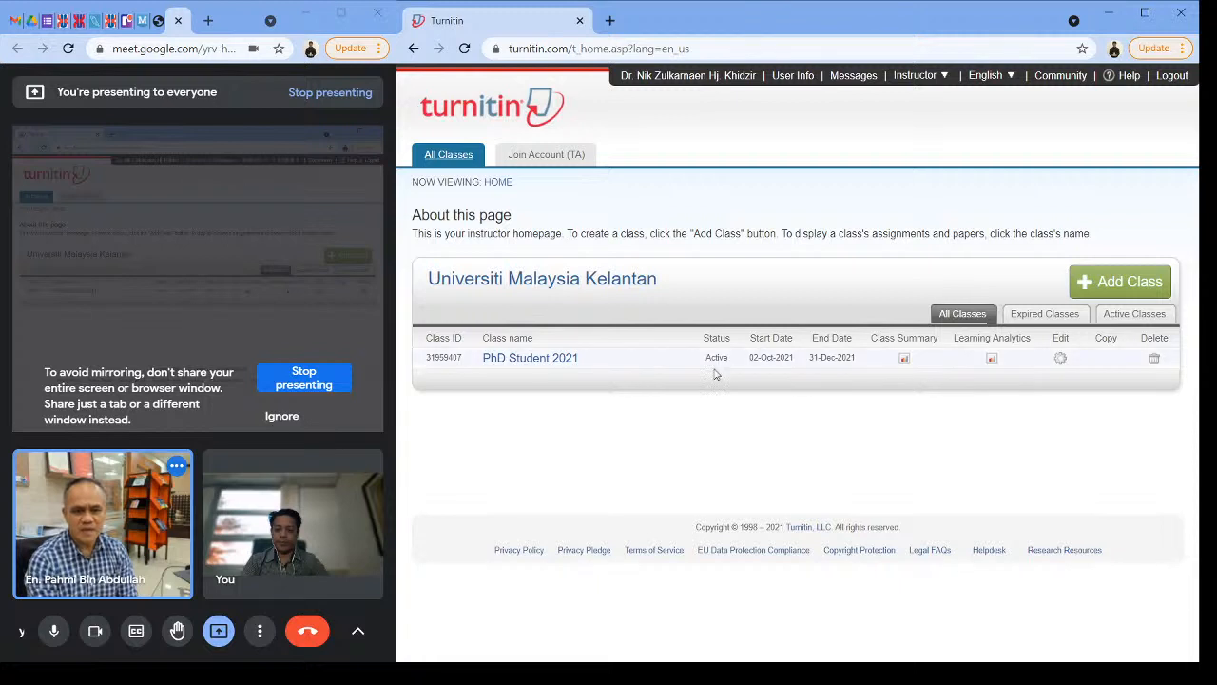
Step: Open the PhD Student 2021 class homepage and dismiss the recommendation survey
{"action": "left_click", "coordinate": [520, 360]}
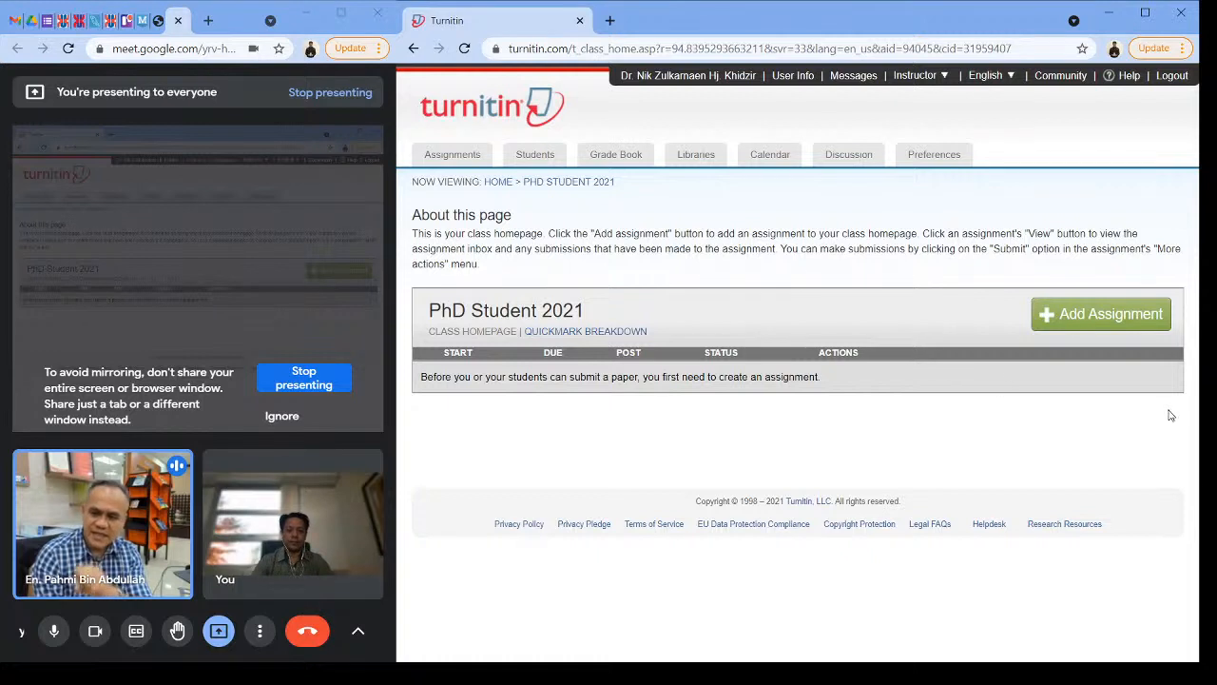
{"action": "left_click", "coordinate": [1181, 670]}
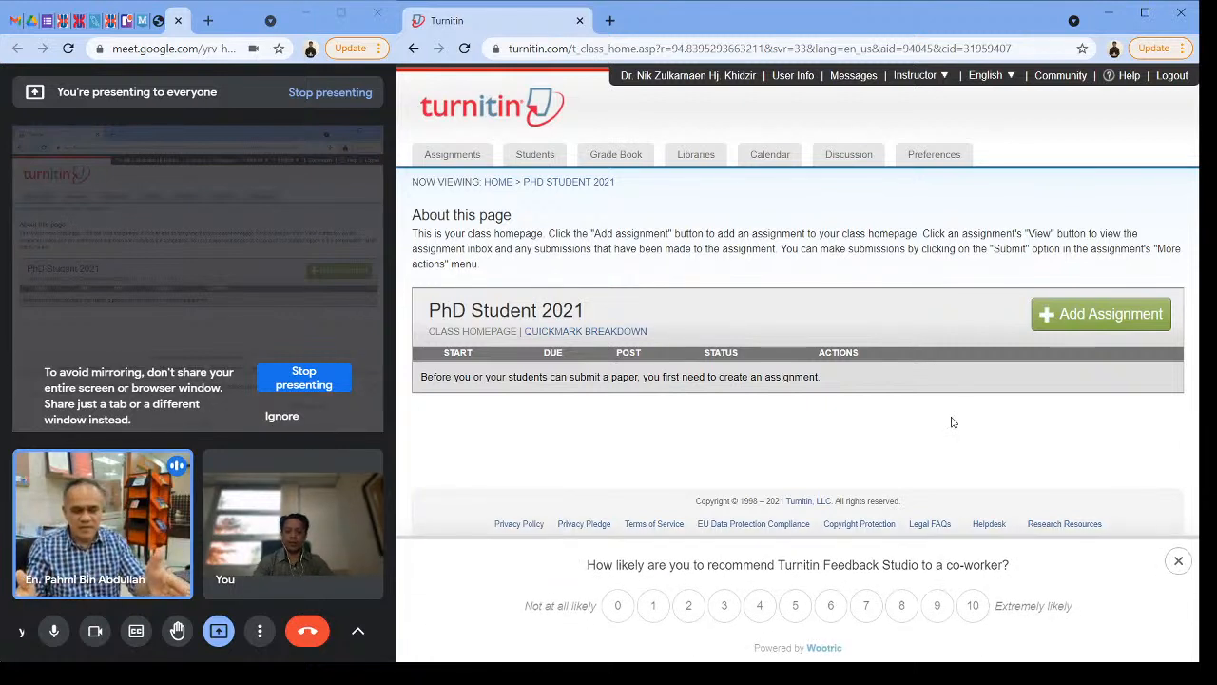
{"action": "left_click", "coordinate": [1176, 566]}
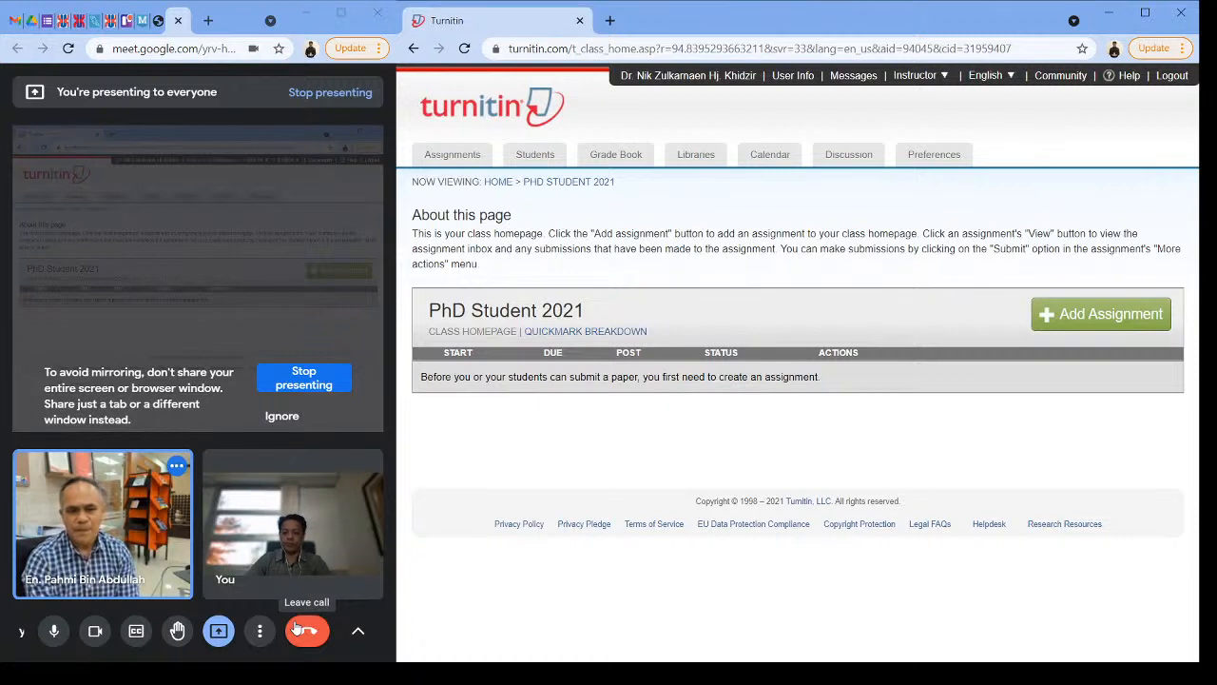
Step: Start a new assignment in the class and title it Draft Thesis, leaving the point value blank
{"action": "left_click", "coordinate": [1103, 322]}
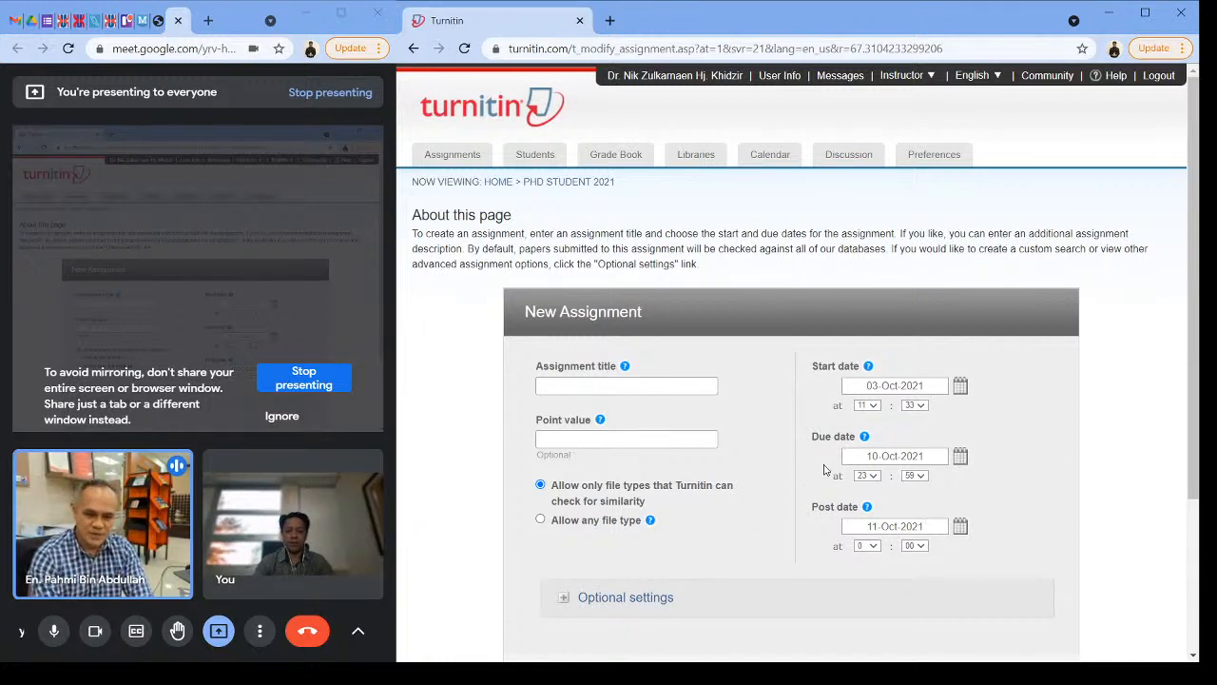
{"action": "scroll", "coordinate": [1090, 381], "scroll_direction": "down", "scroll_amount": 1}
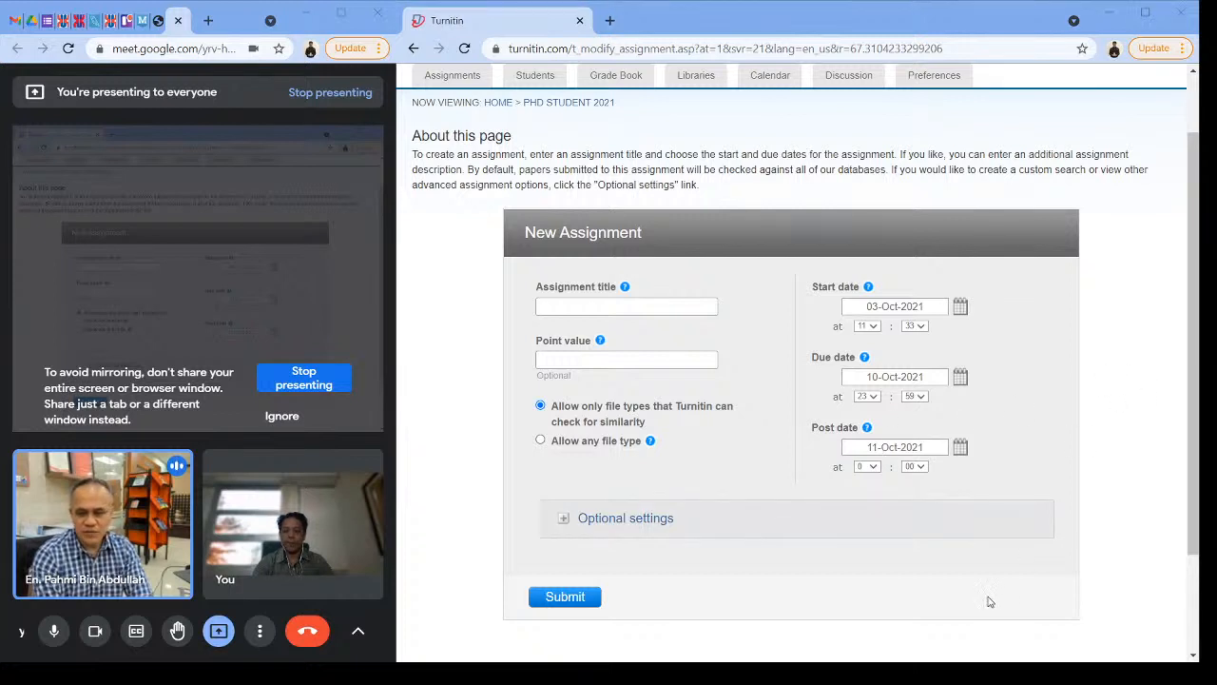
{"action": "left_click", "coordinate": [645, 305]}
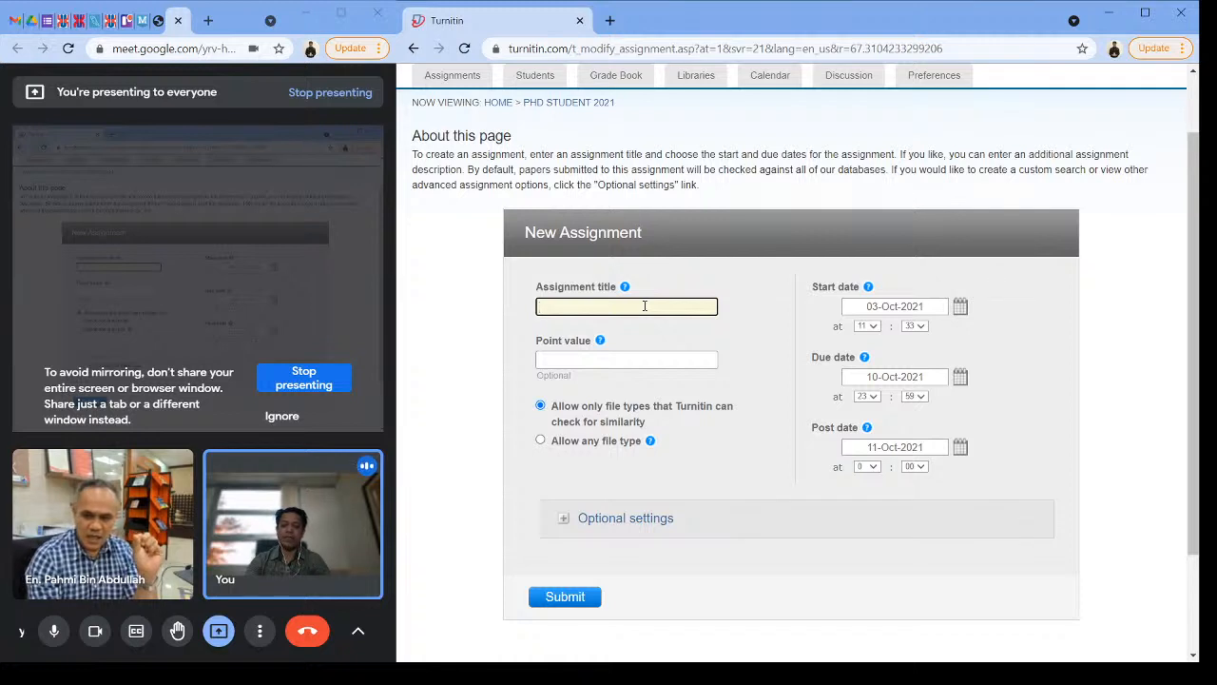
{"action": "type", "text": "Draft"}
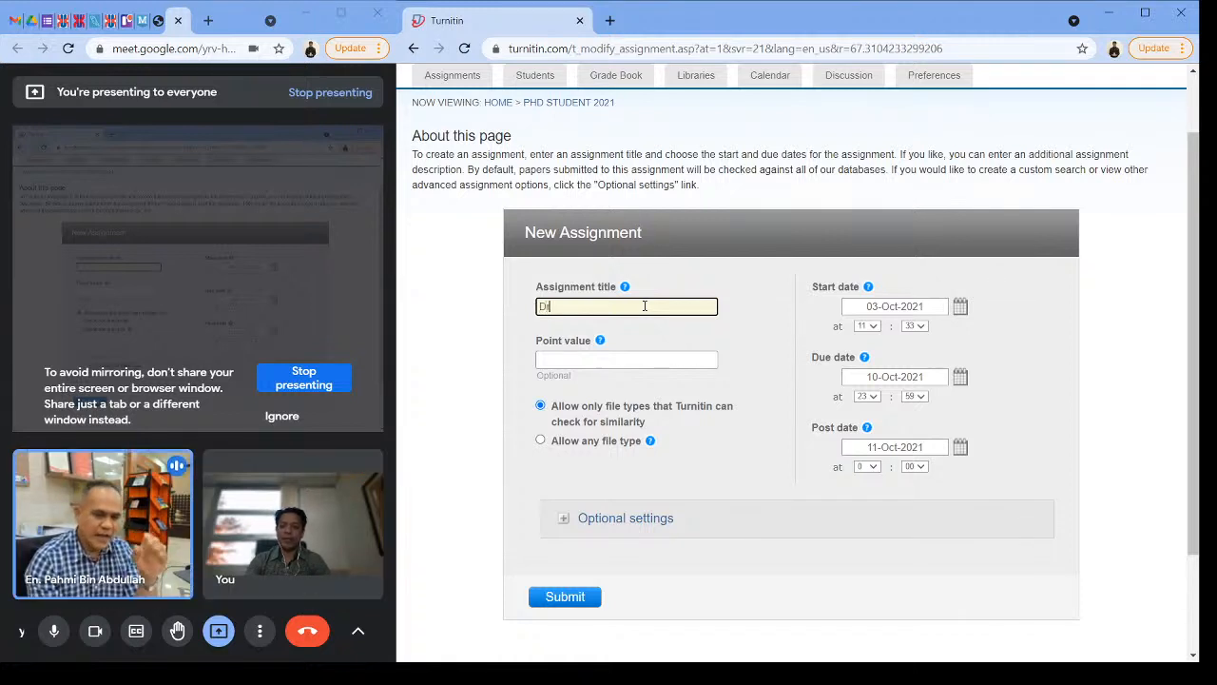
{"action": "type", "text": " Thesis"}
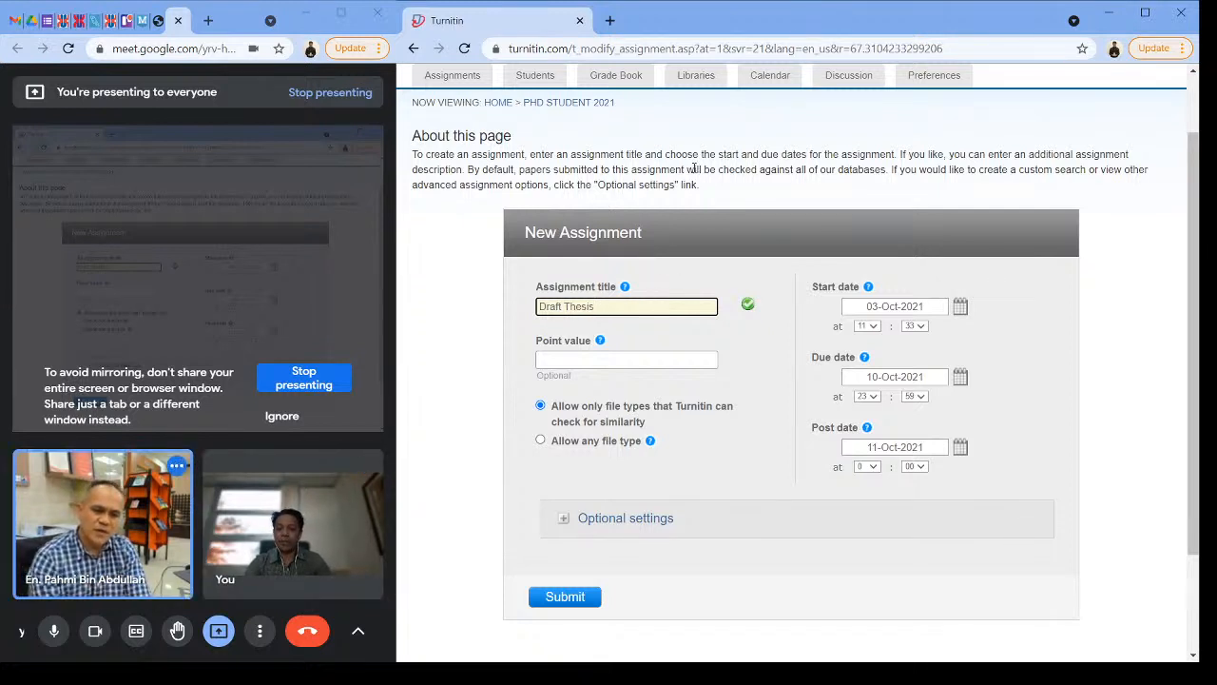
{"action": "left_click", "coordinate": [624, 362]}
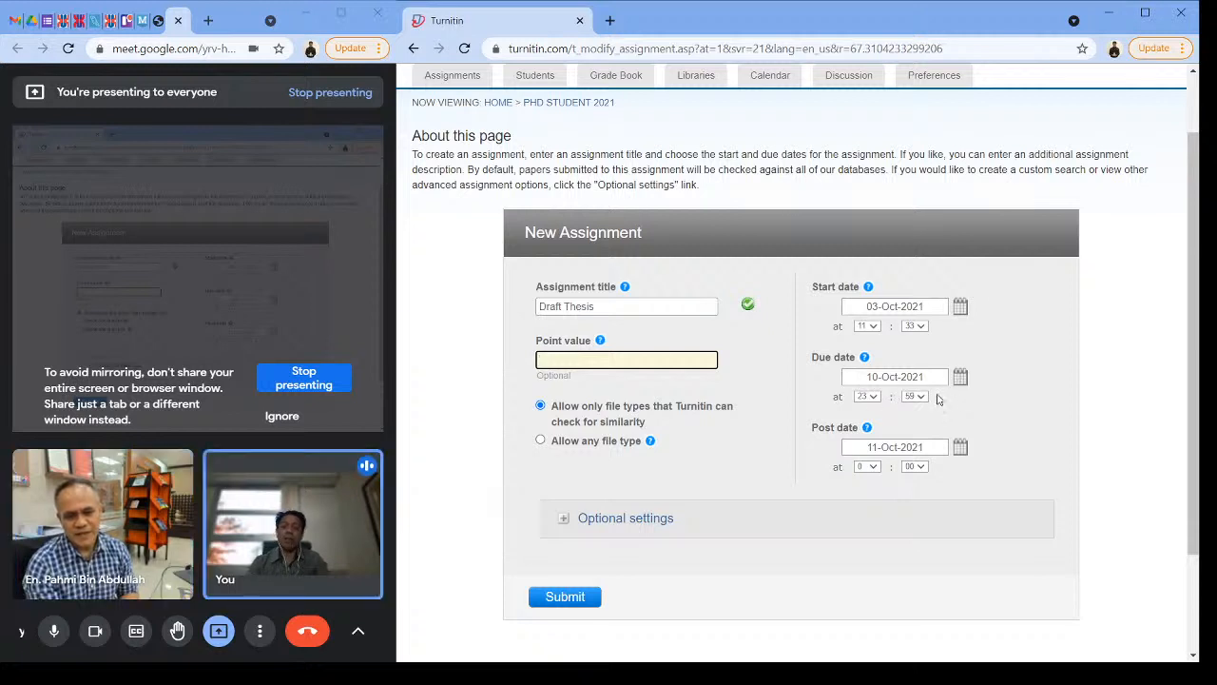
Step: Set the assignment's due date to 04-Nov-2021 and its post date to 04-Oct-2021
{"action": "left_click", "coordinate": [960, 379]}
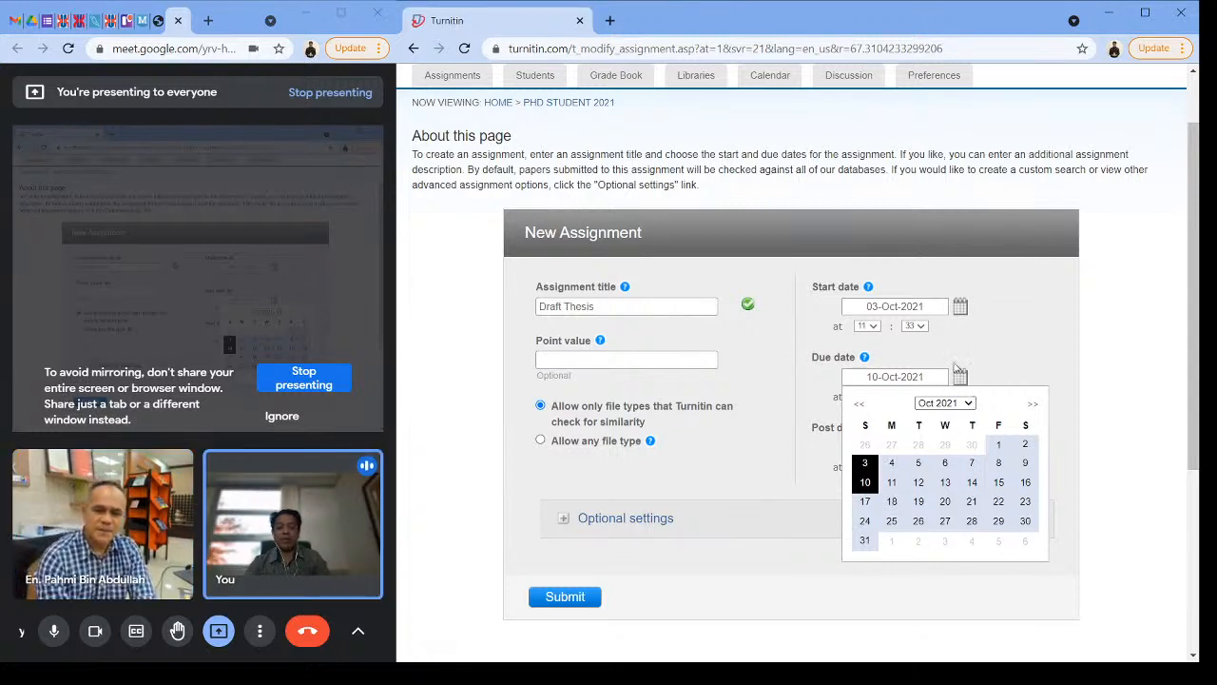
{"action": "key", "text": "Down"}
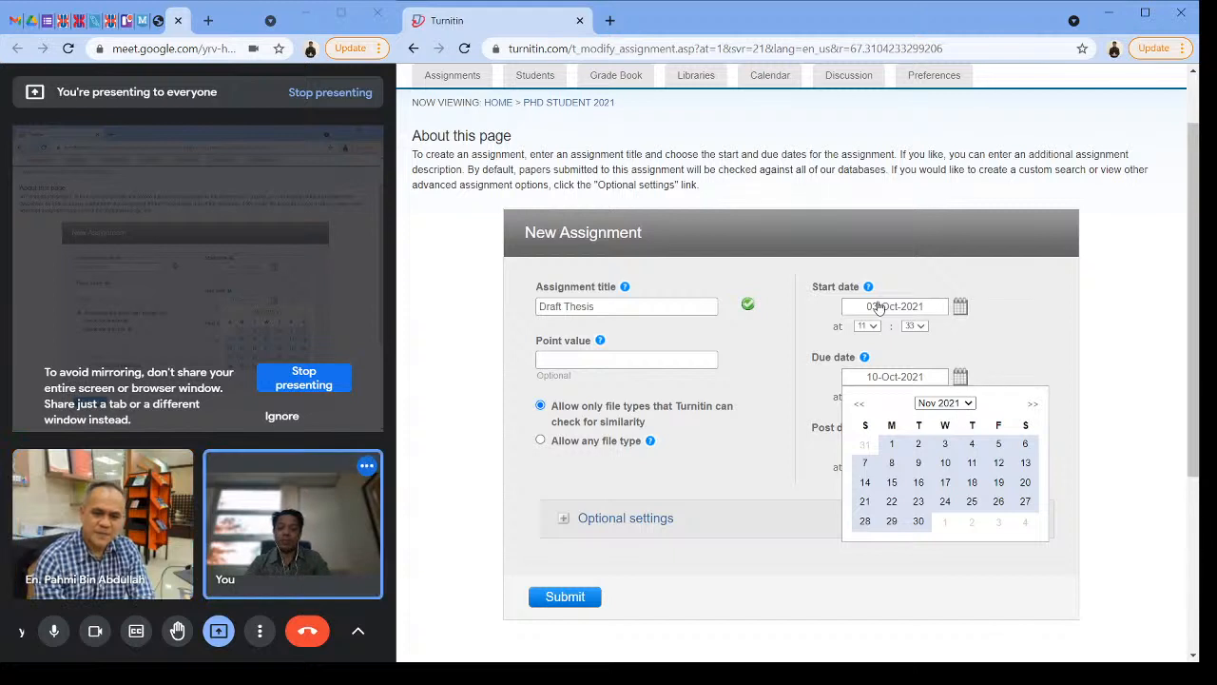
{"action": "left_click", "coordinate": [974, 445]}
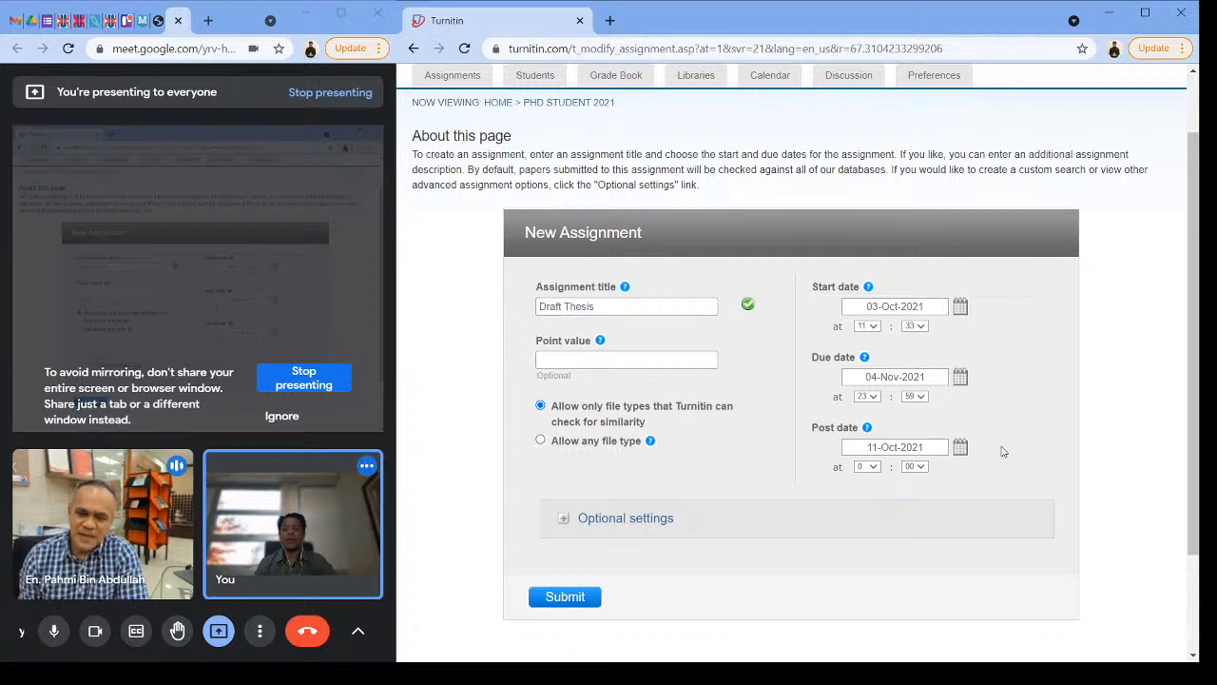
{"action": "left_click", "coordinate": [962, 449]}
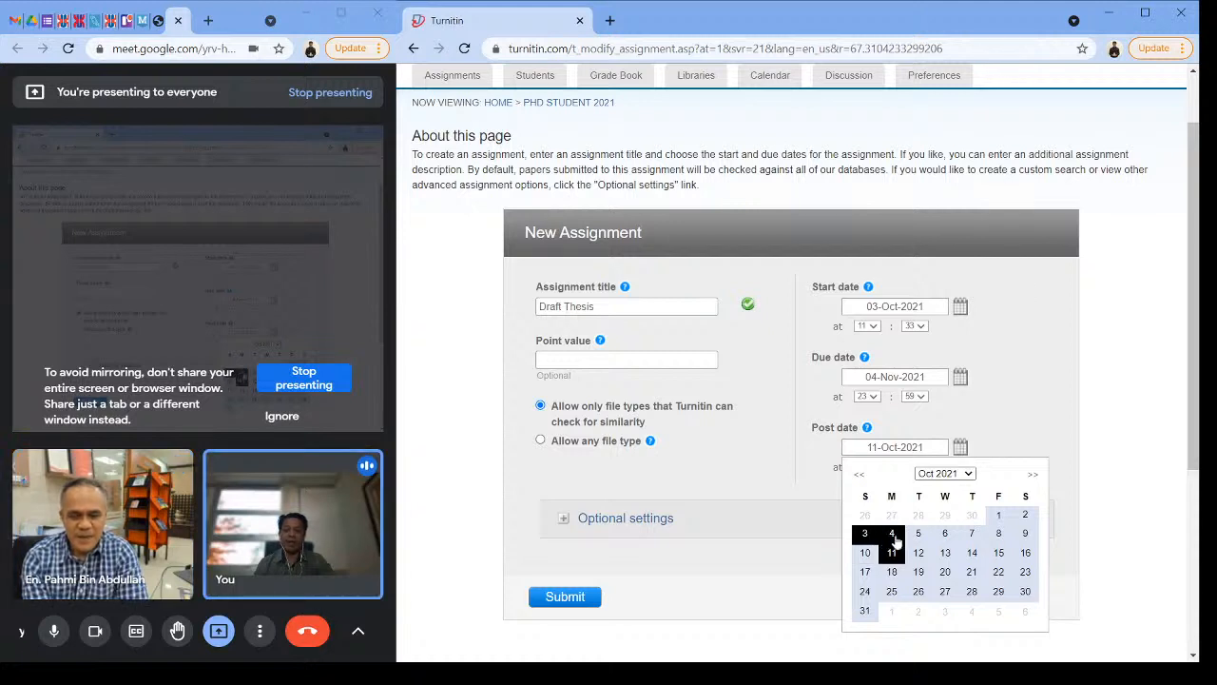
{"action": "left_click", "coordinate": [887, 534]}
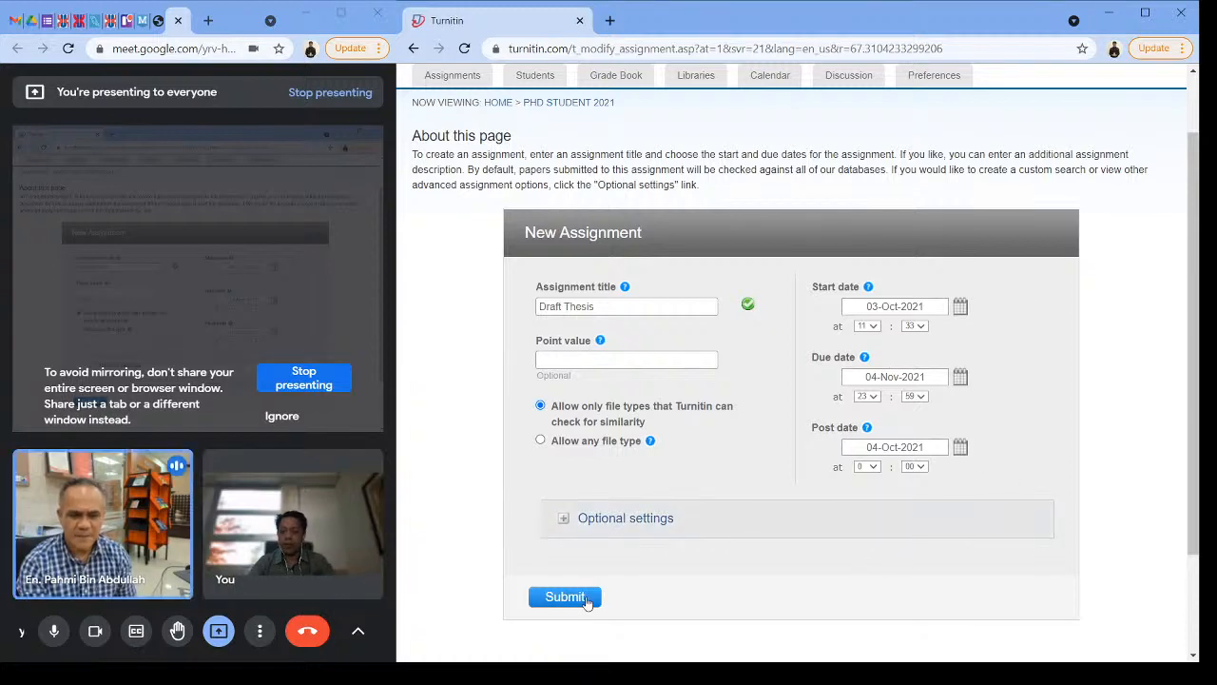
Step: Expand the assignment's optional settings and review the late submission, Similarity Report, source exclusion and repository options
{"action": "left_click", "coordinate": [565, 522]}
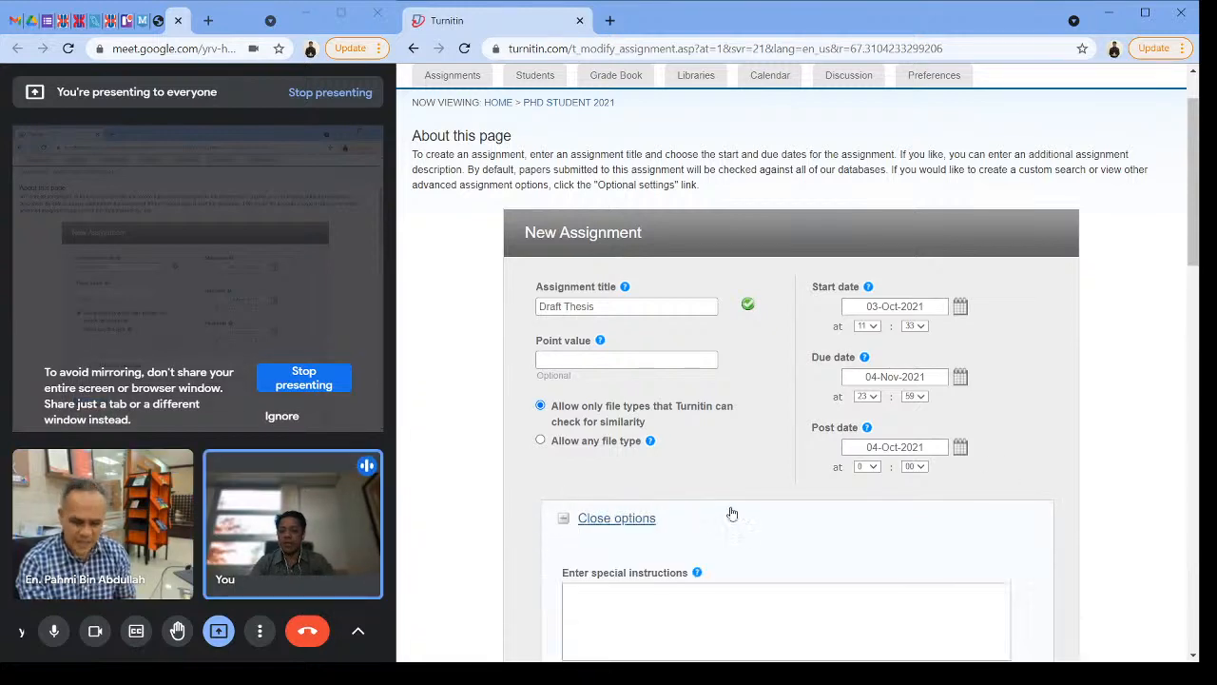
{"action": "scroll", "coordinate": [1008, 536], "scroll_direction": "down", "scroll_amount": 3}
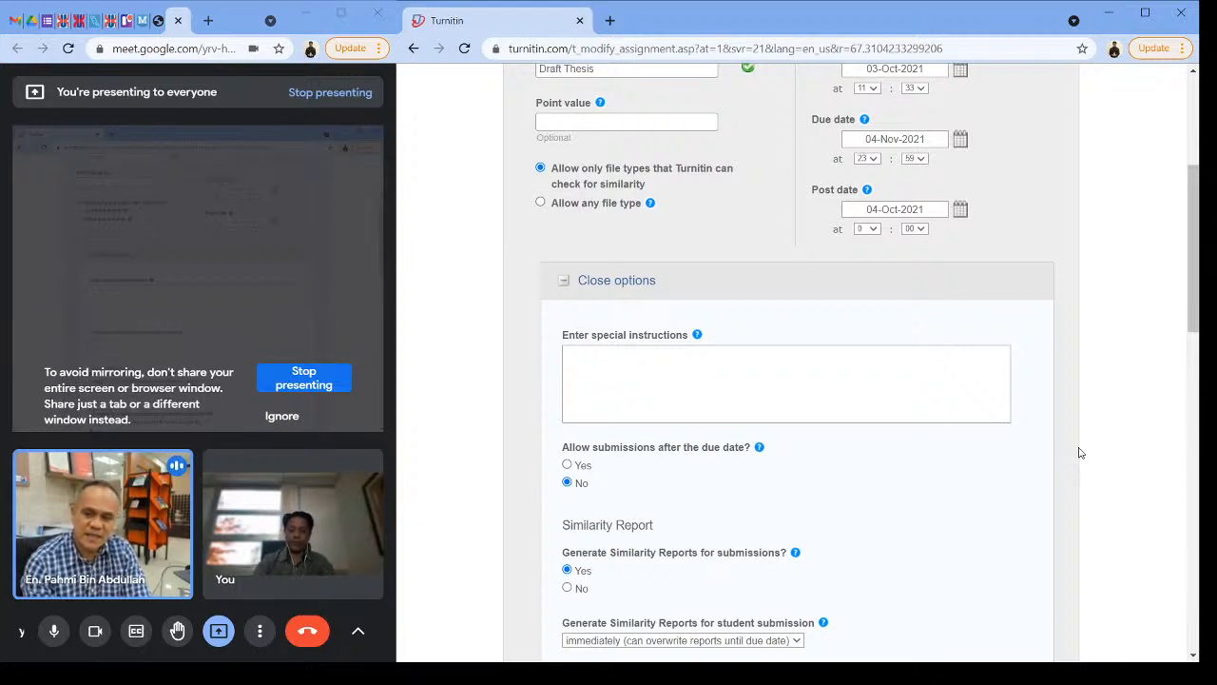
{"action": "scroll", "coordinate": [1118, 401], "scroll_direction": "down", "scroll_amount": 1}
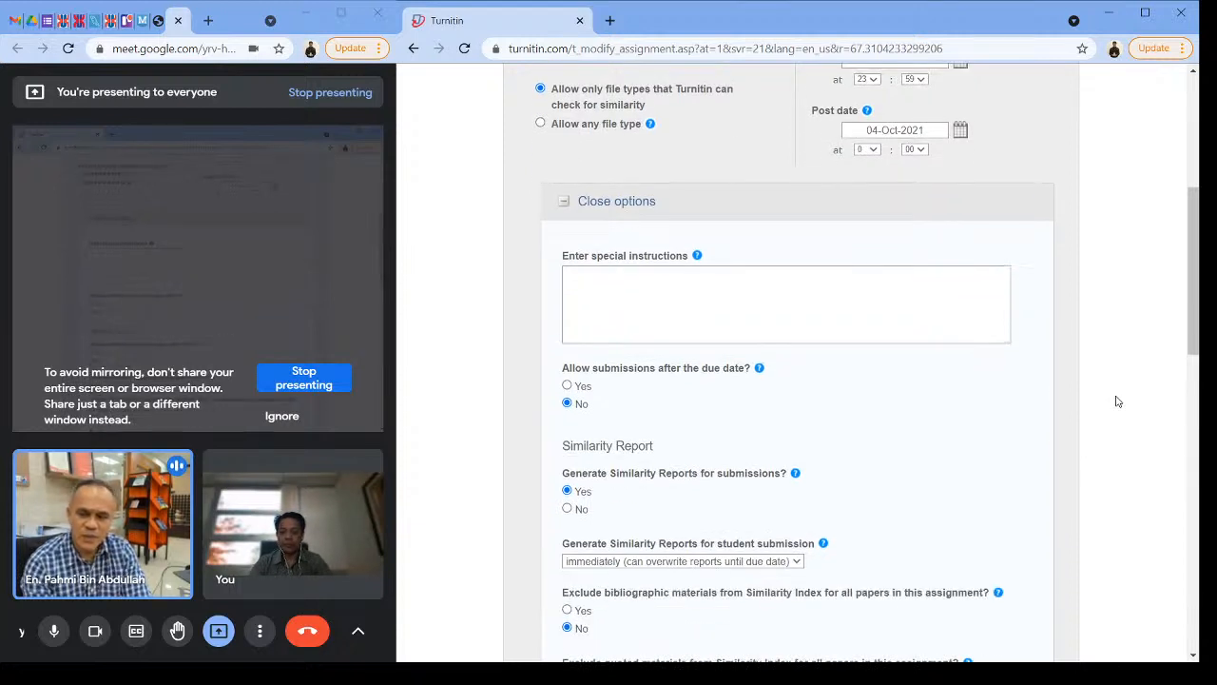
{"action": "scroll", "coordinate": [1118, 401], "scroll_direction": "down", "scroll_amount": 1}
{"action": "scroll", "coordinate": [1119, 400], "scroll_direction": "down", "scroll_amount": 1}
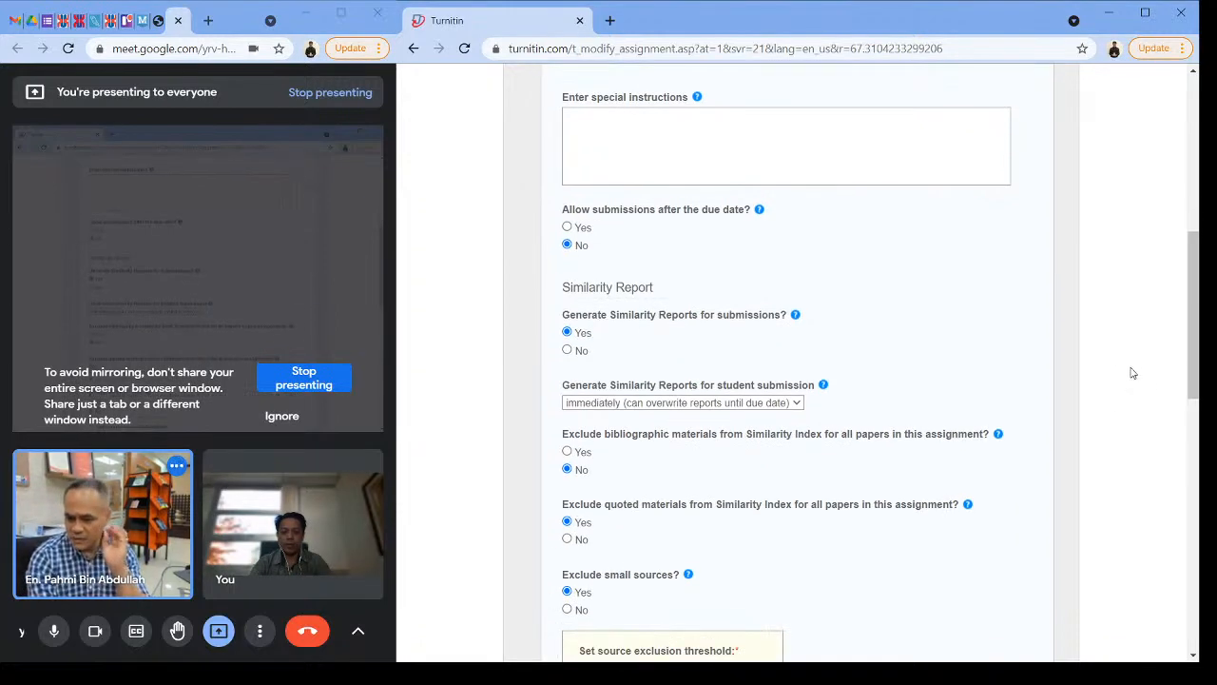
{"action": "scroll", "coordinate": [1131, 372], "scroll_direction": "up", "scroll_amount": 1}
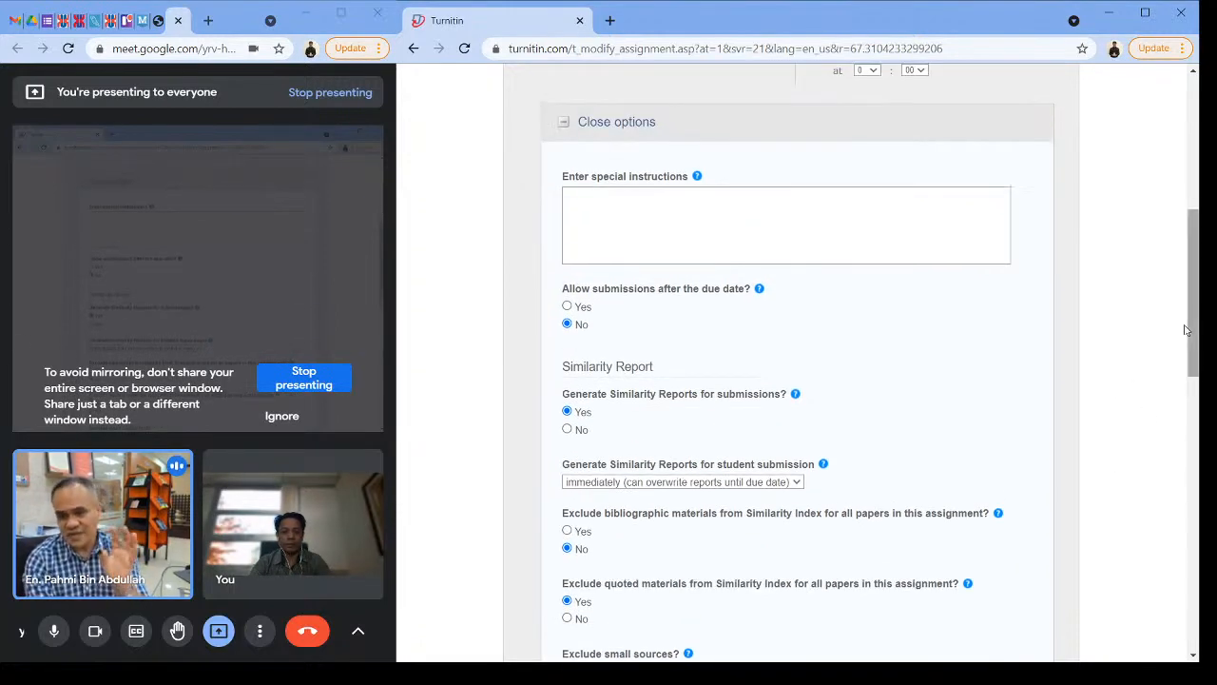
{"action": "left_click_drag", "start_coordinate": [1194, 328], "coordinate": [1191, 337]}
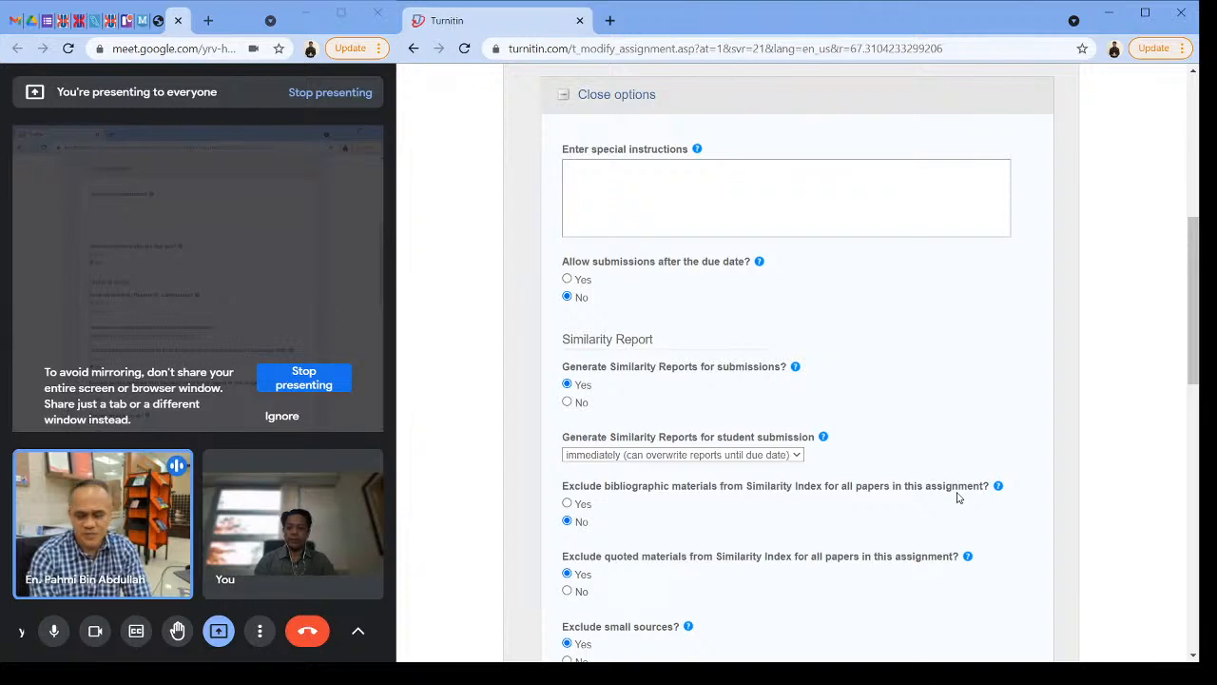
{"action": "scroll", "coordinate": [825, 409], "scroll_direction": "down", "scroll_amount": 1}
{"action": "scroll", "coordinate": [826, 409], "scroll_direction": "down", "scroll_amount": 2}
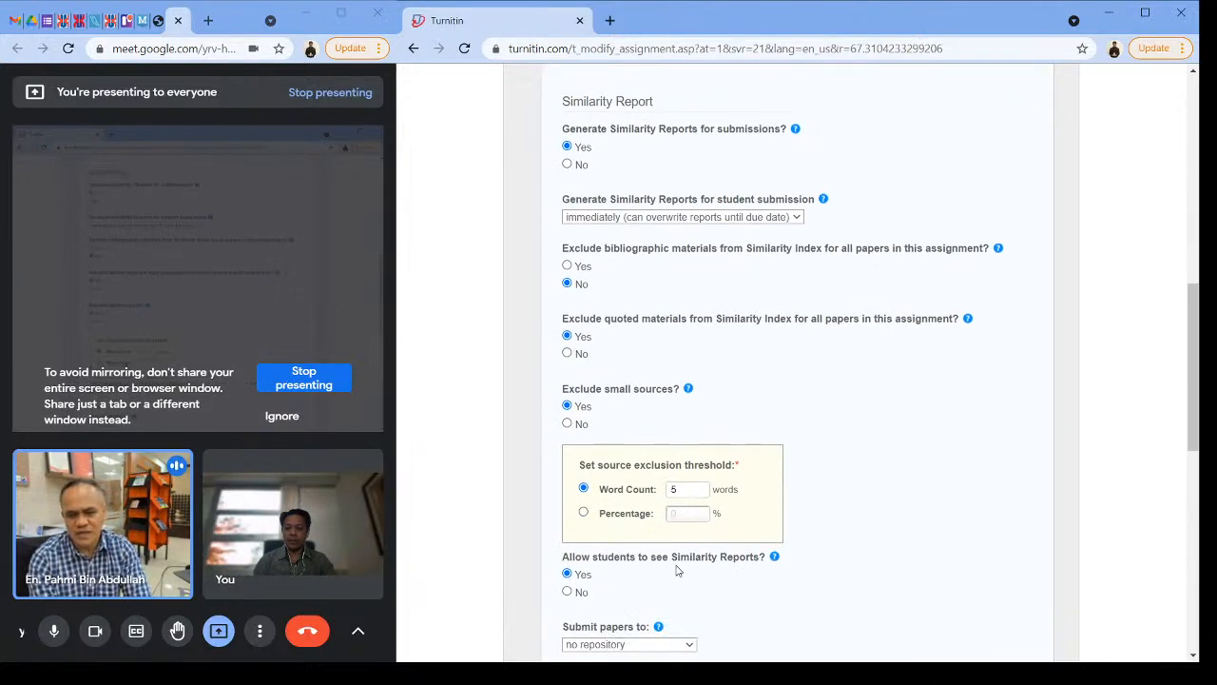
{"action": "scroll", "coordinate": [642, 562], "scroll_direction": "down", "scroll_amount": 2}
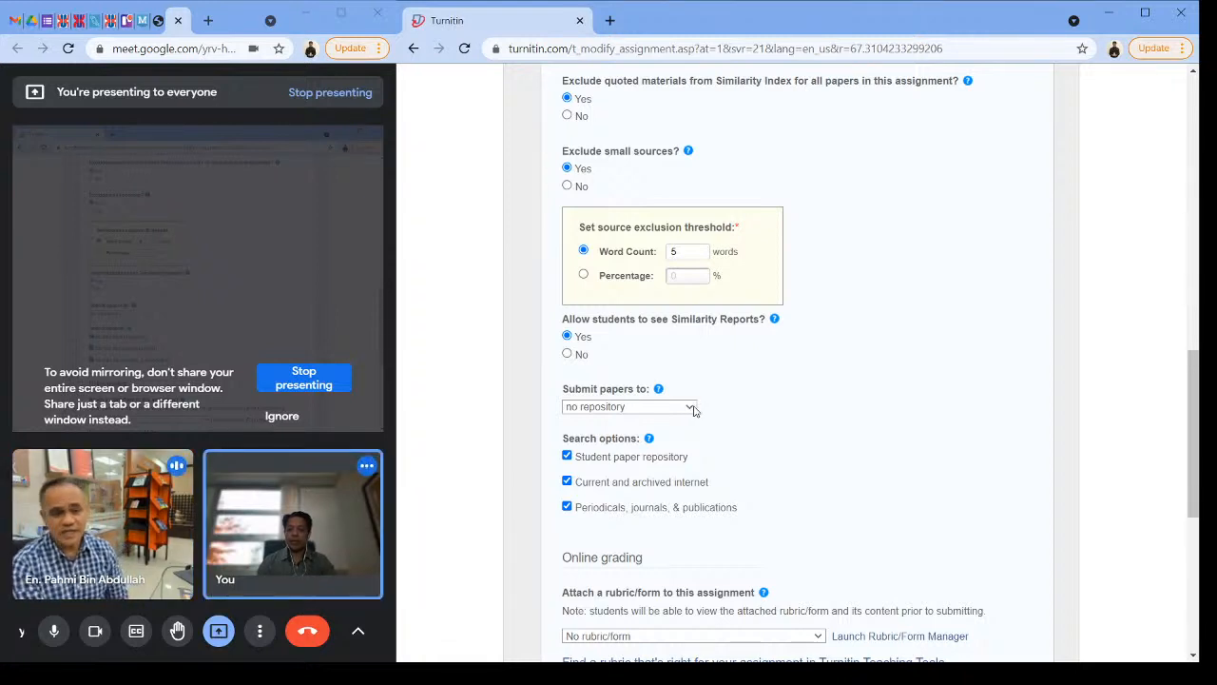
Step: Examine the repository choices for submitted papers, picking no repository each time
{"action": "left_click", "coordinate": [650, 452]}
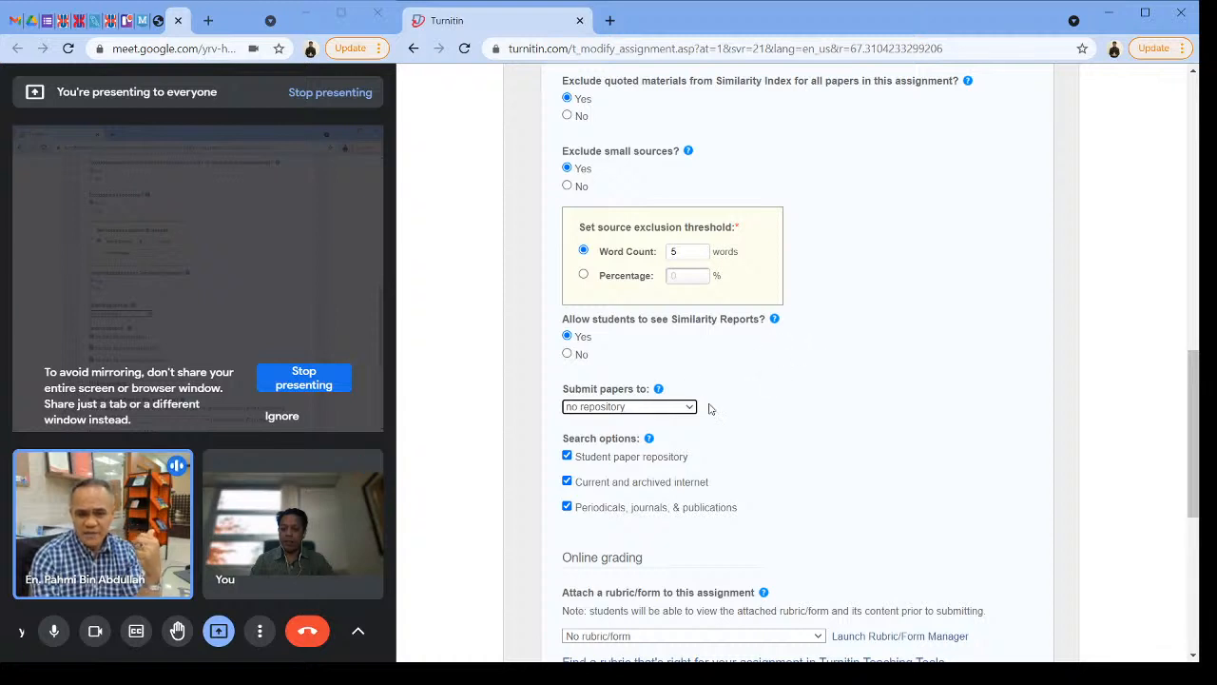
{"action": "scroll", "coordinate": [682, 407], "scroll_direction": "up", "scroll_amount": 1}
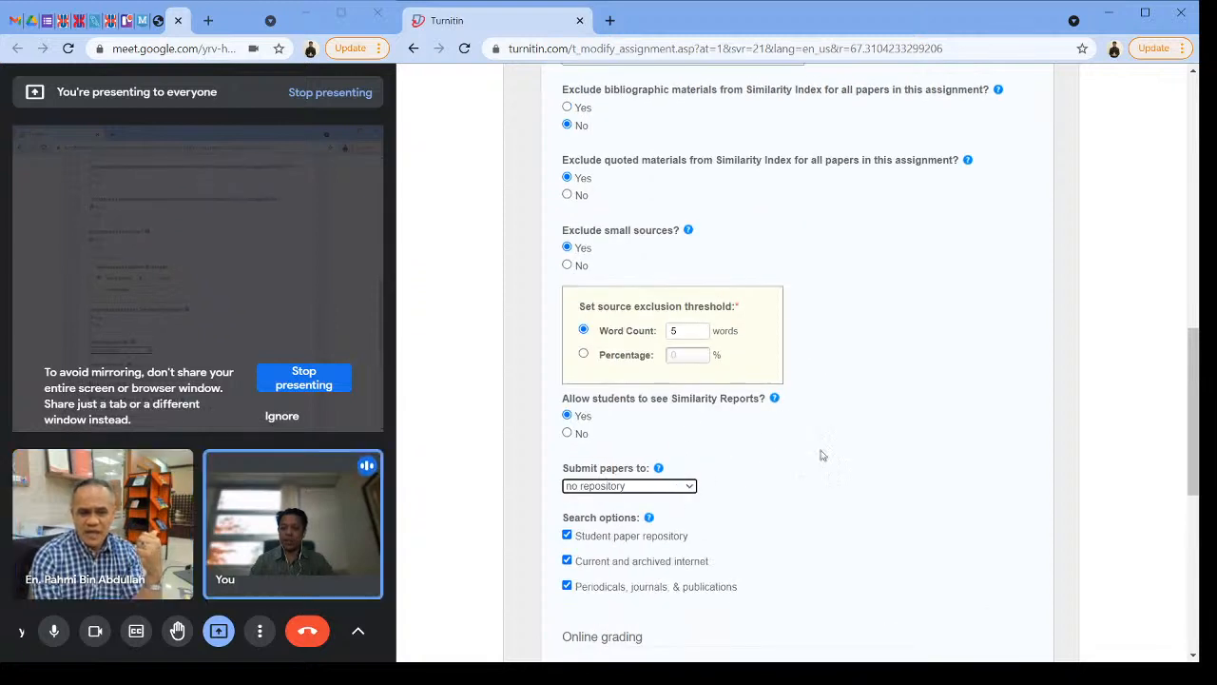
{"action": "scroll", "coordinate": [820, 454], "scroll_direction": "down", "scroll_amount": 2}
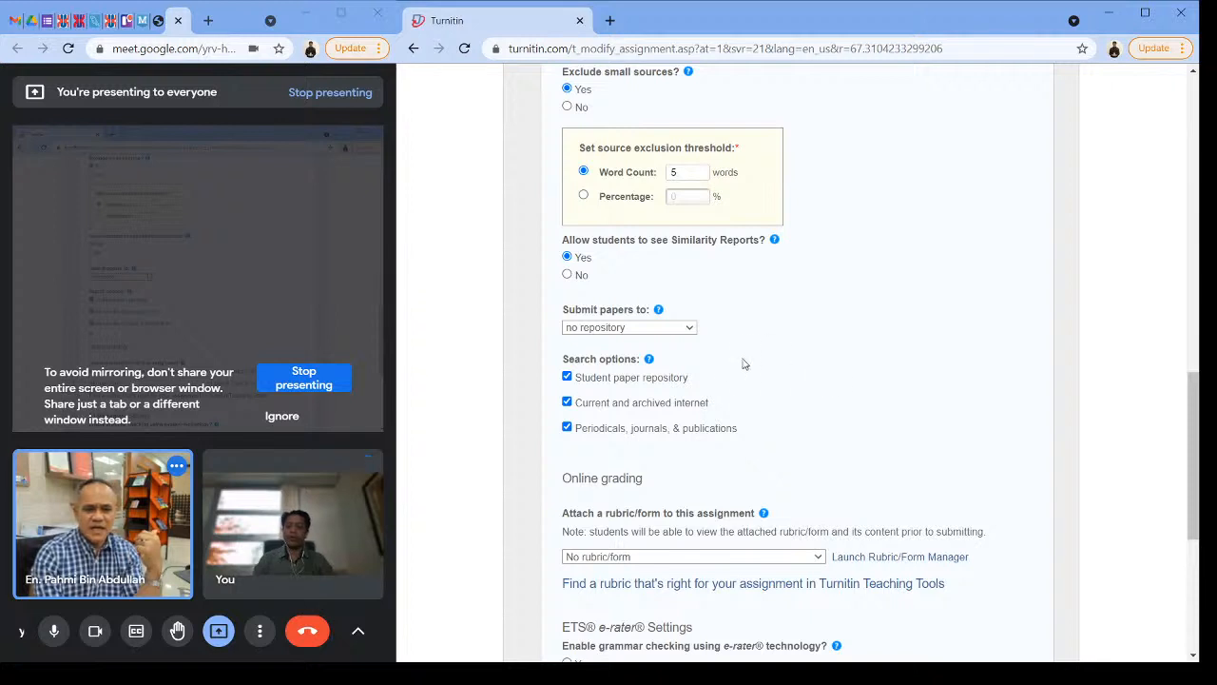
{"action": "left_click", "coordinate": [637, 379]}
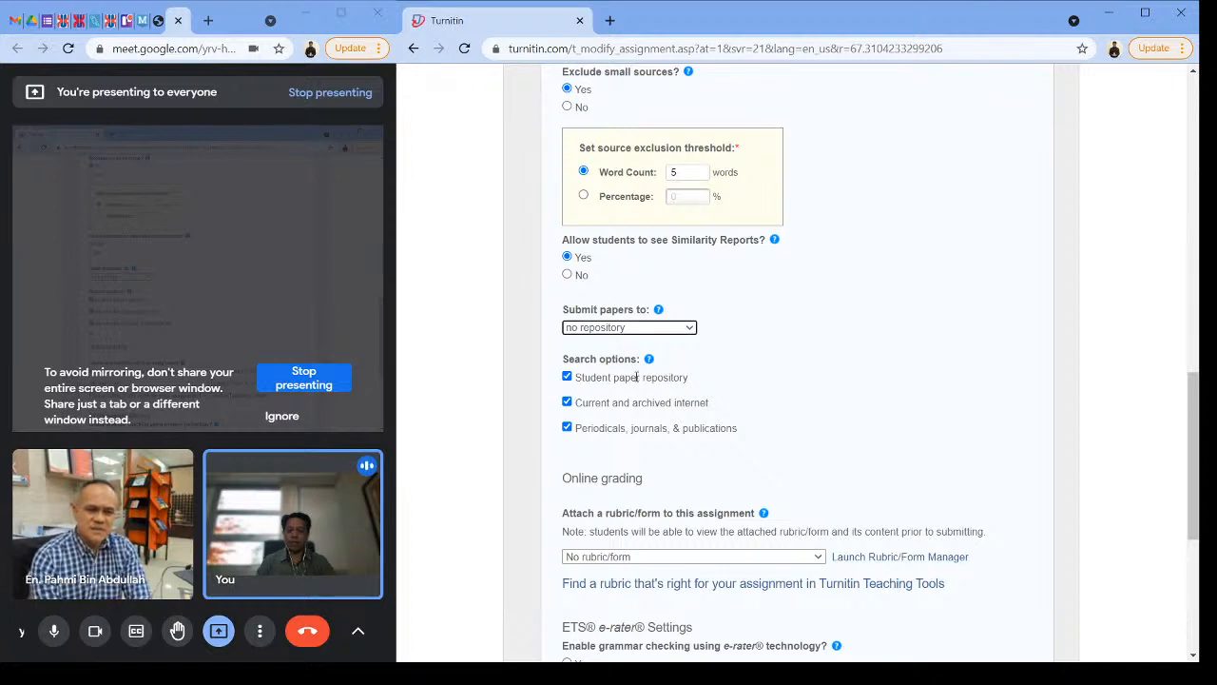
{"action": "left_click", "coordinate": [694, 328]}
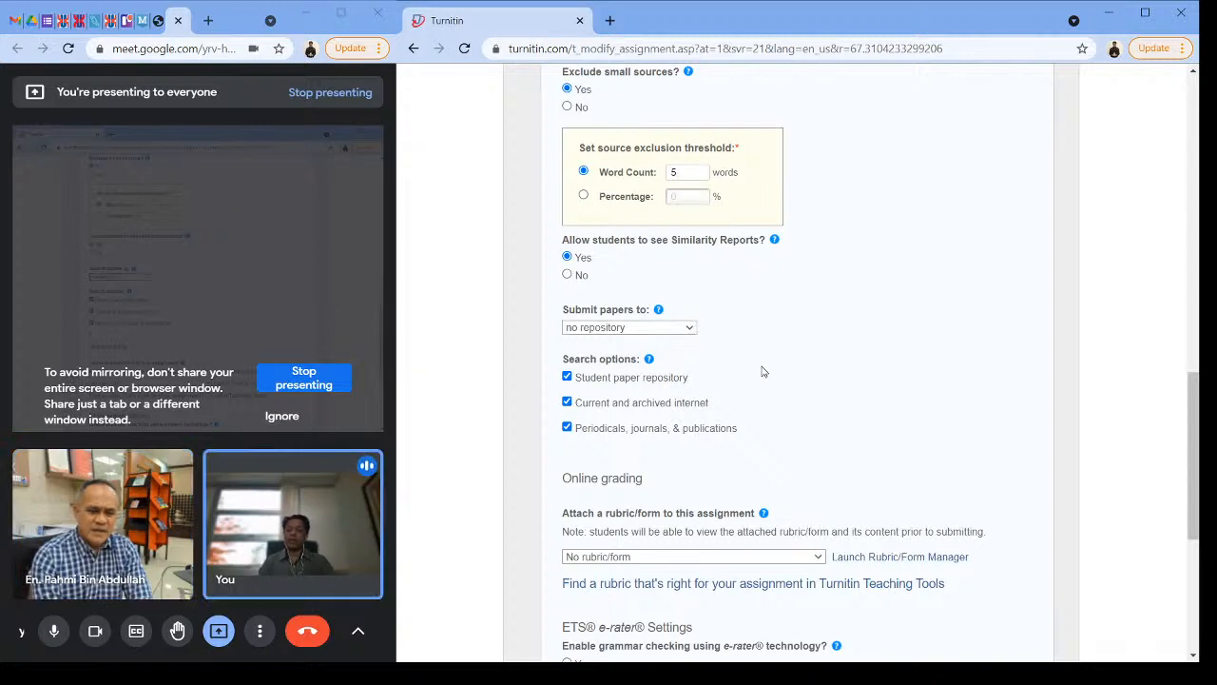
{"action": "left_click", "coordinate": [627, 380]}
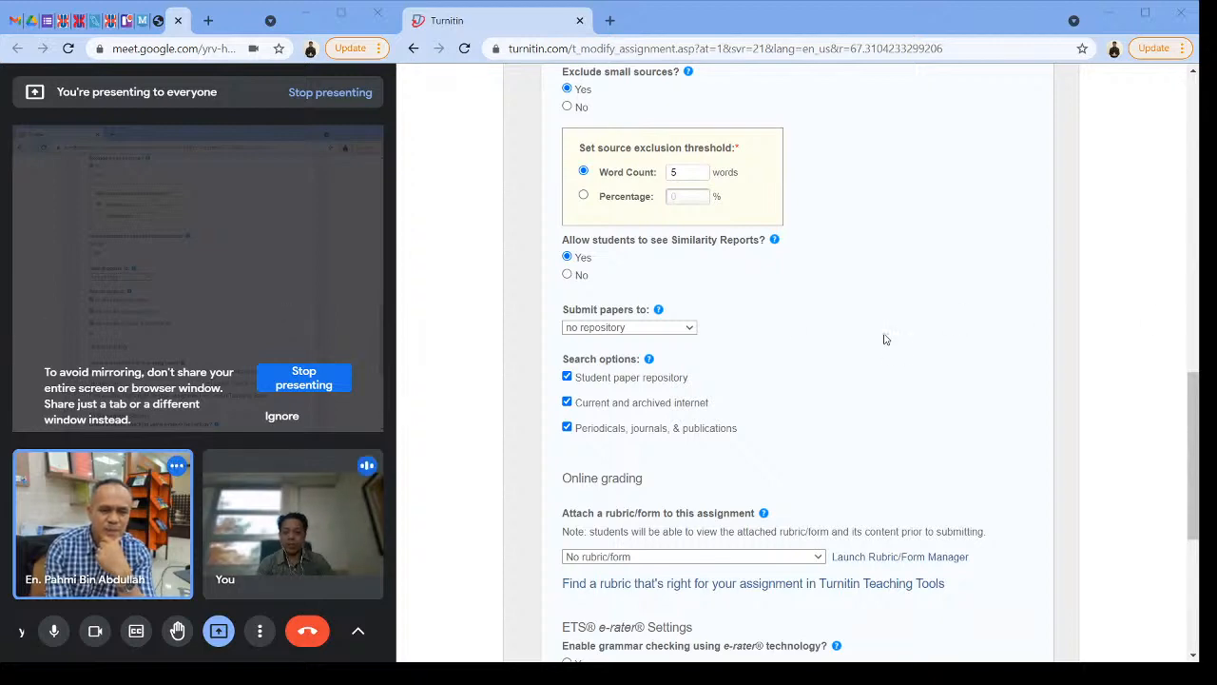
Step: Review the assignment form from its title and dates through the similarity settings to the search and grading options
{"action": "scroll", "coordinate": [760, 213], "scroll_direction": "up", "scroll_amount": 2}
{"action": "scroll", "coordinate": [760, 213], "scroll_direction": "up", "scroll_amount": 8}
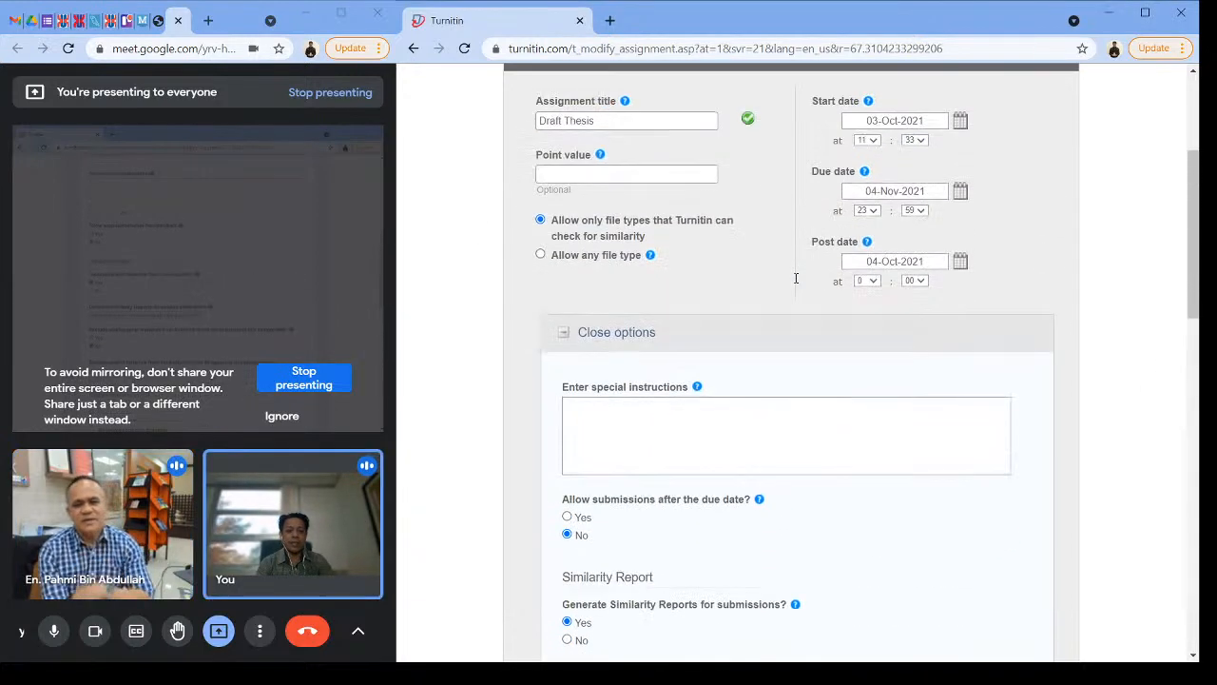
{"action": "scroll", "coordinate": [821, 330], "scroll_direction": "down", "scroll_amount": 14}
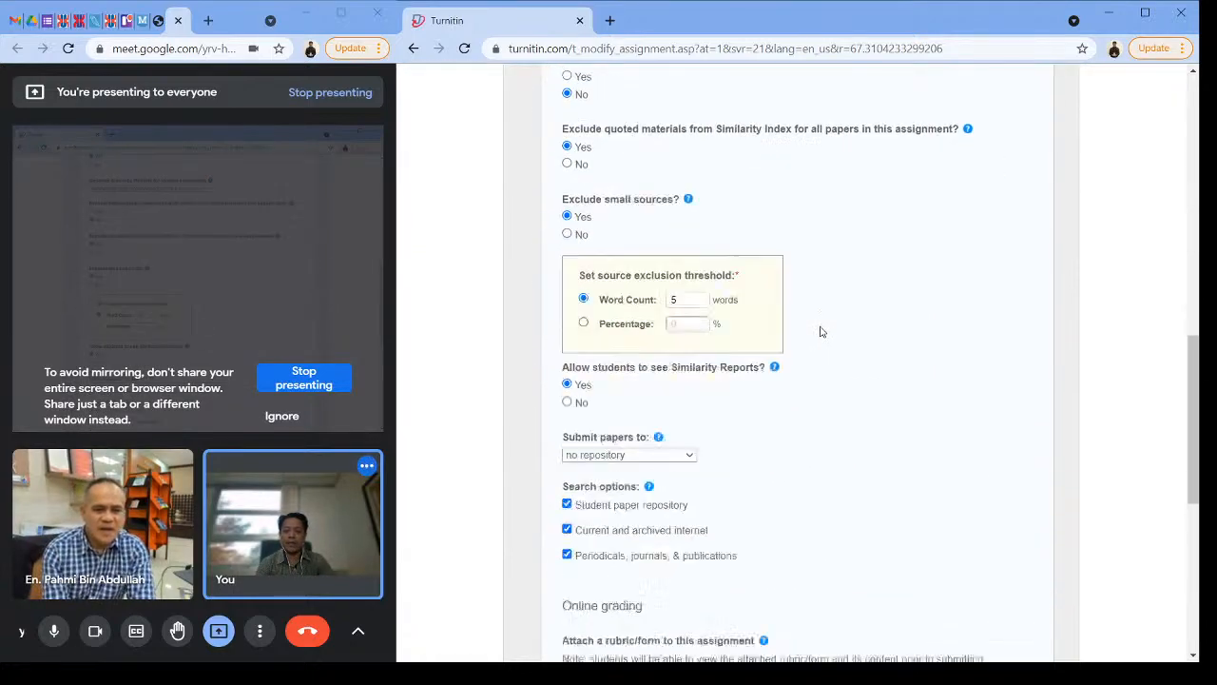
{"action": "scroll", "coordinate": [823, 330], "scroll_direction": "up", "scroll_amount": 4}
{"action": "scroll", "coordinate": [825, 331], "scroll_direction": "up", "scroll_amount": 11}
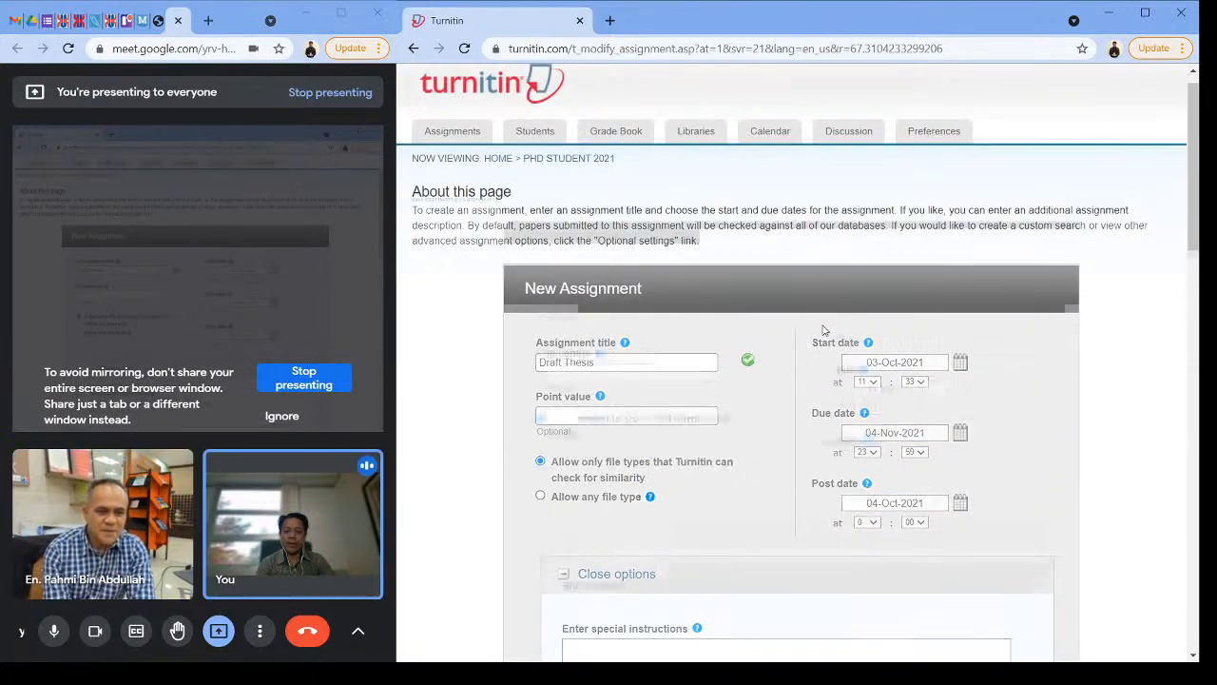
{"action": "scroll", "coordinate": [824, 331], "scroll_direction": "down", "scroll_amount": 7}
{"action": "scroll", "coordinate": [824, 331], "scroll_direction": "down", "scroll_amount": 3}
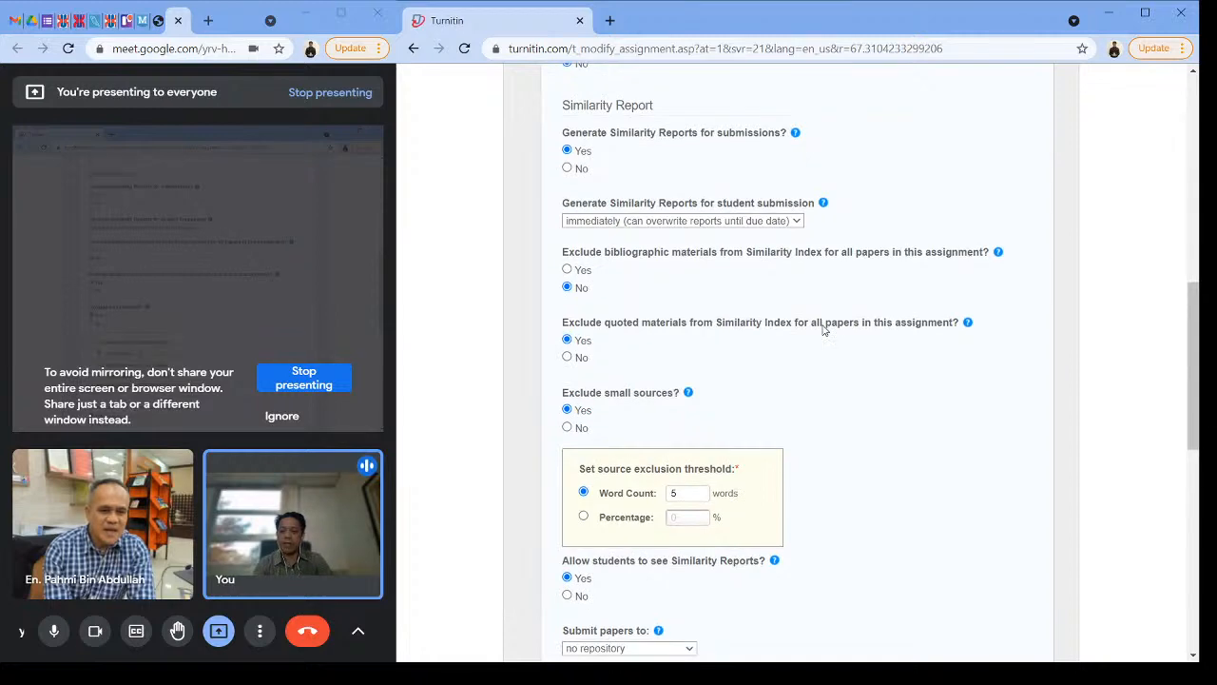
{"action": "scroll", "coordinate": [822, 329], "scroll_direction": "down", "scroll_amount": 2}
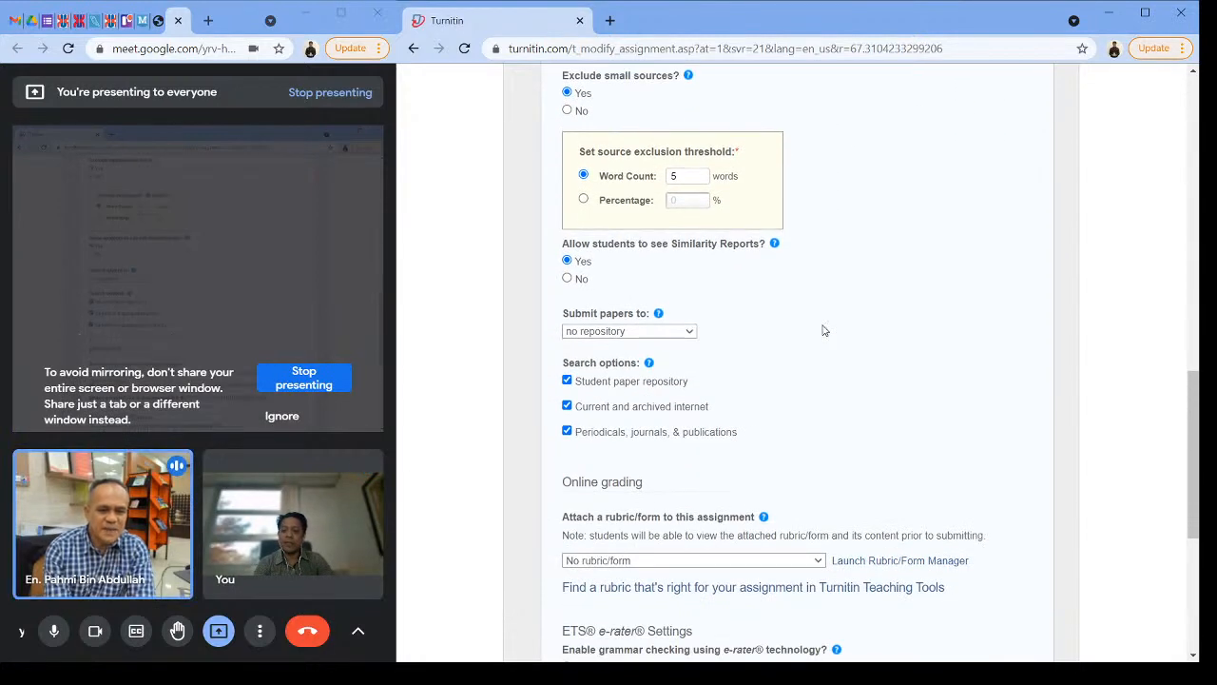
{"action": "scroll", "coordinate": [780, 312], "scroll_direction": "down", "scroll_amount": 1}
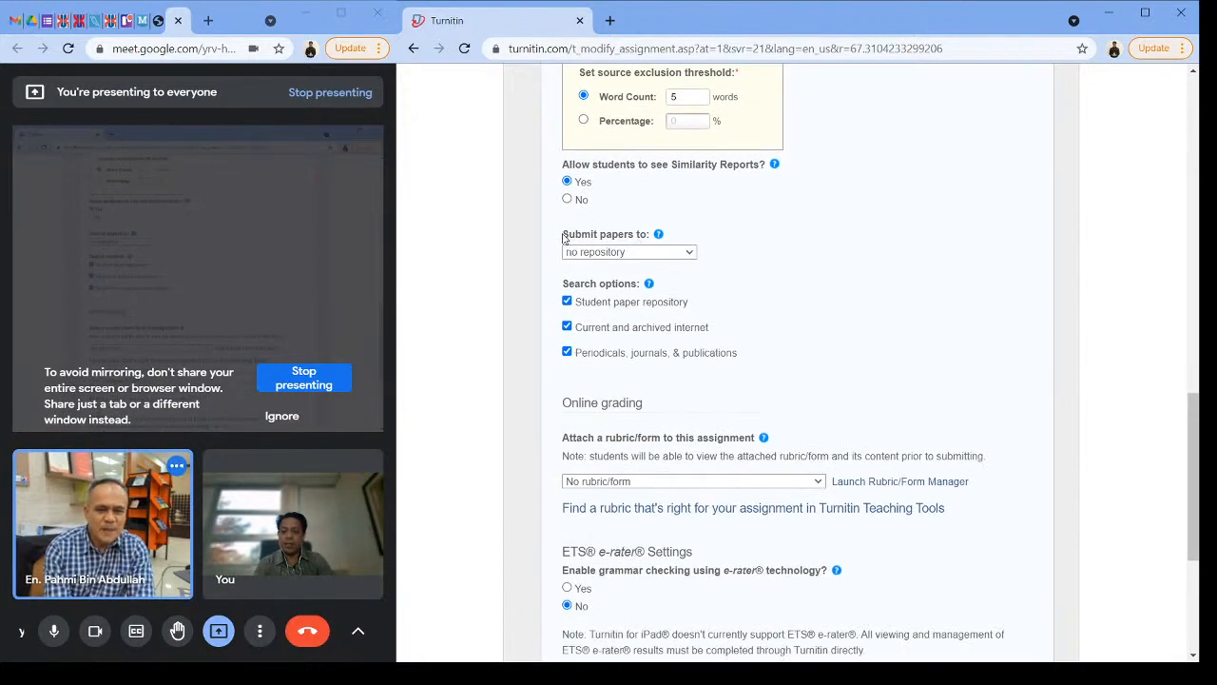
Step: Highlight the Submit papers to label, then choose no repository for the submitted papers
{"action": "left_click_drag", "start_coordinate": [563, 237], "coordinate": [659, 241]}
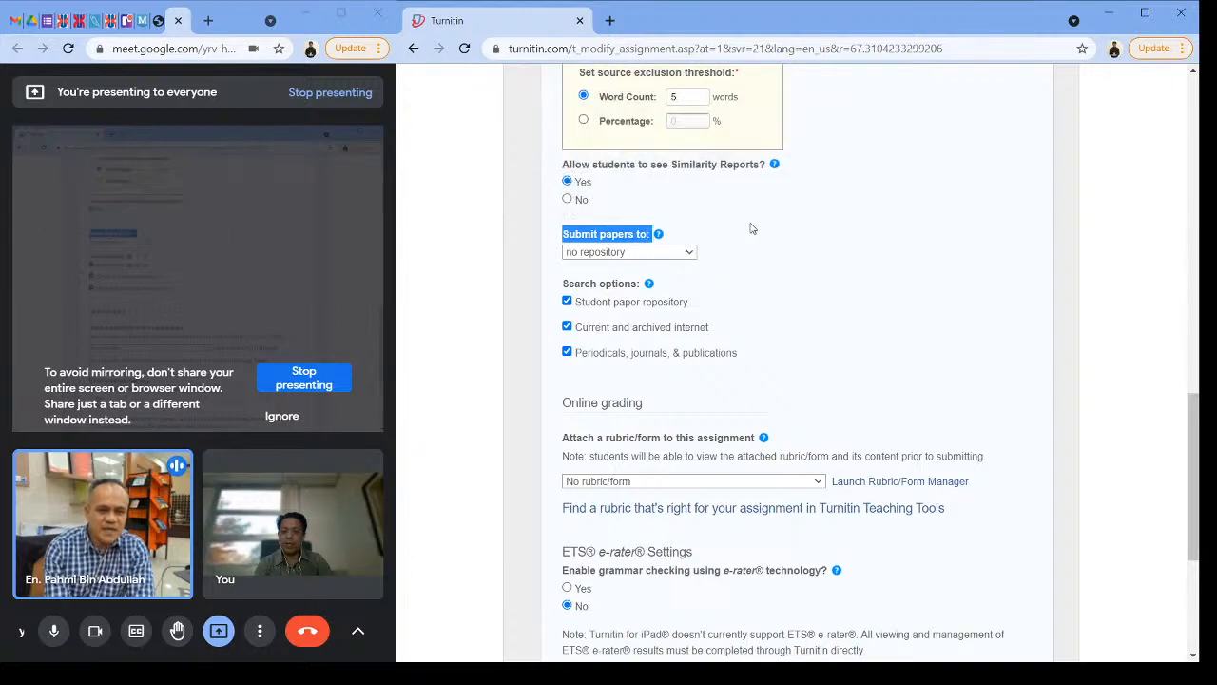
{"action": "left_click", "coordinate": [784, 282]}
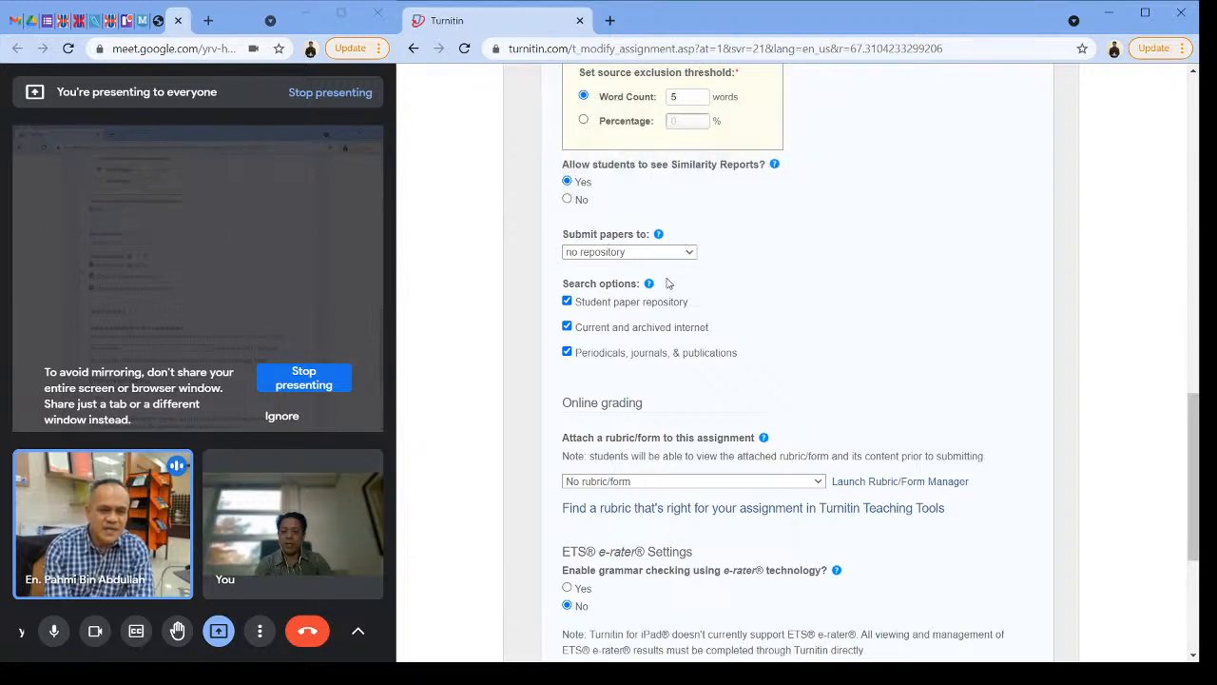
{"action": "mouse_move", "coordinate": [650, 287]}
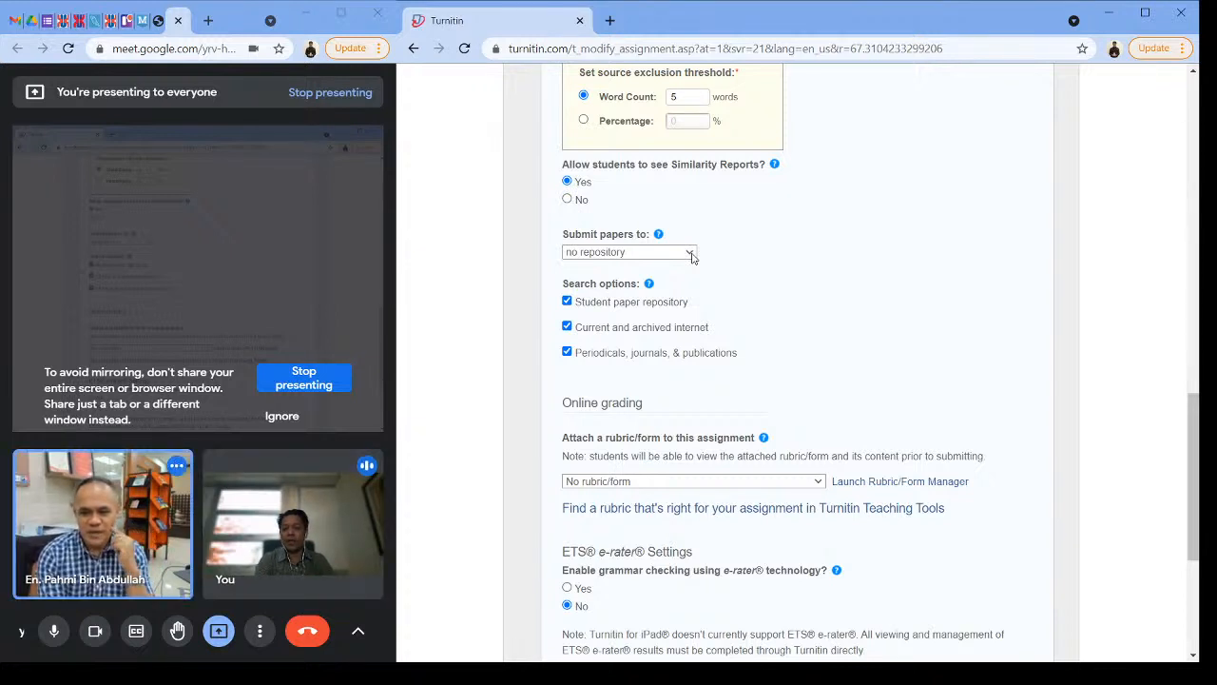
{"action": "left_click", "coordinate": [665, 302]}
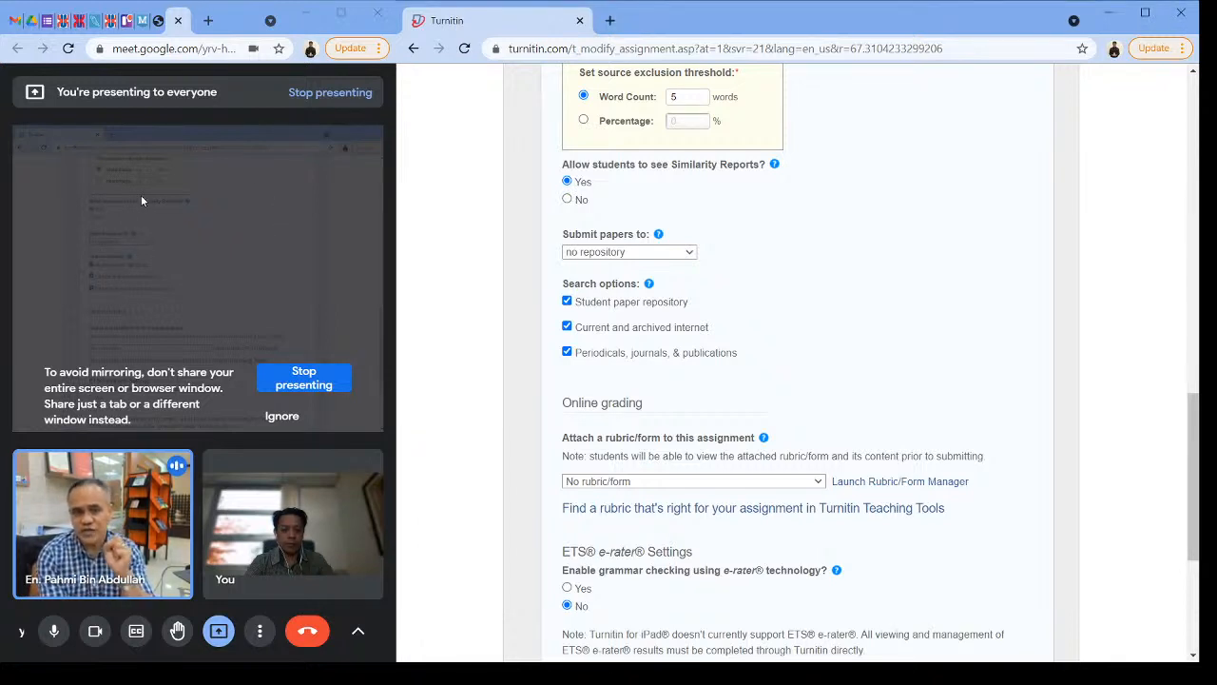
Step: Review the whole assignment form down to the e-rater settings, then the student report access and bibliography, quote and small-source exclusions
{"action": "scroll", "coordinate": [894, 351], "scroll_direction": "up", "scroll_amount": 4}
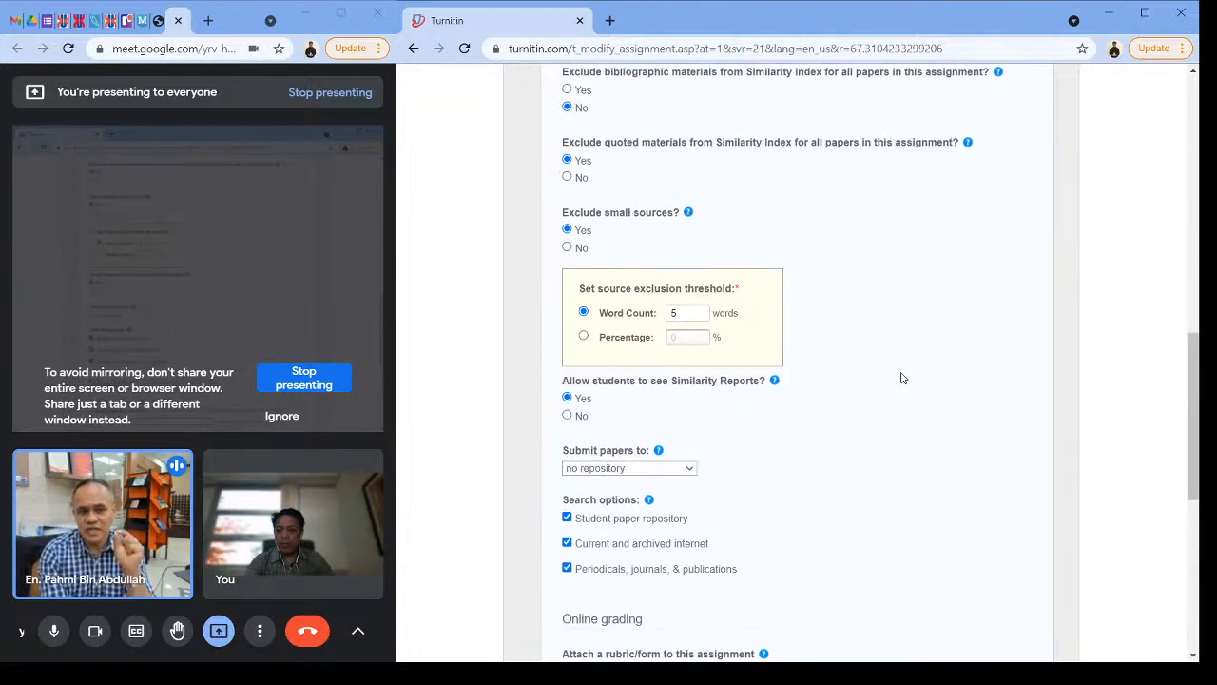
{"action": "scroll", "coordinate": [894, 402], "scroll_direction": "up", "scroll_amount": 6}
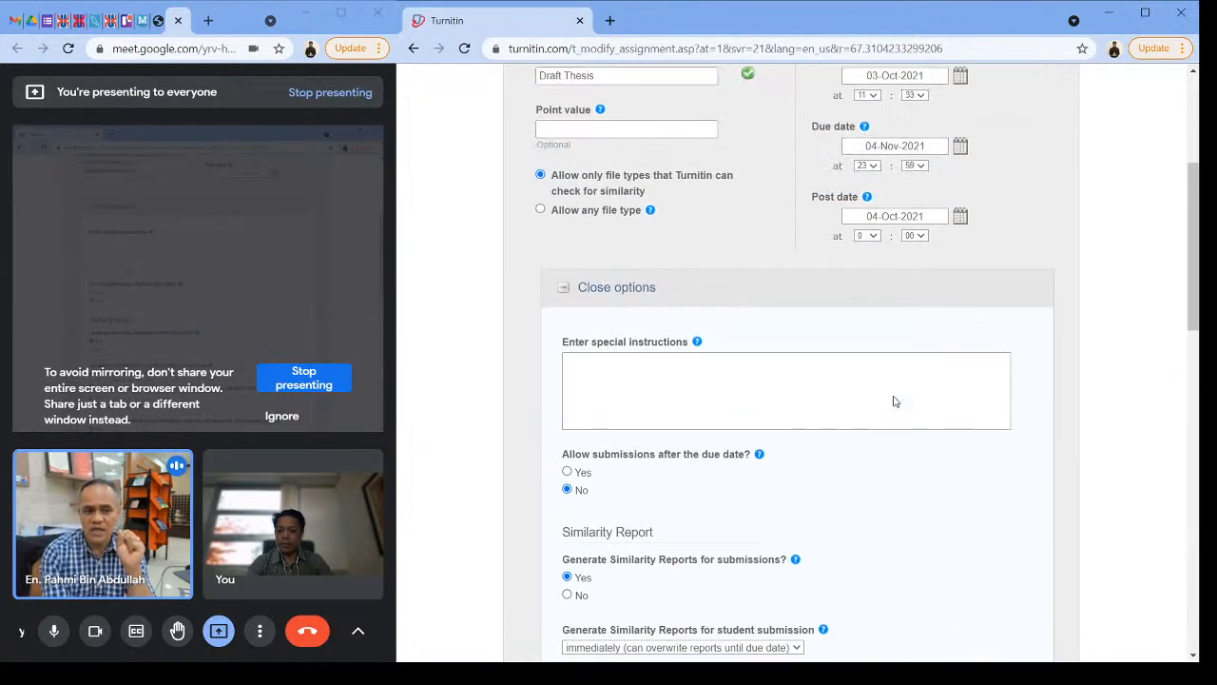
{"action": "scroll", "coordinate": [894, 401], "scroll_direction": "down", "scroll_amount": 3}
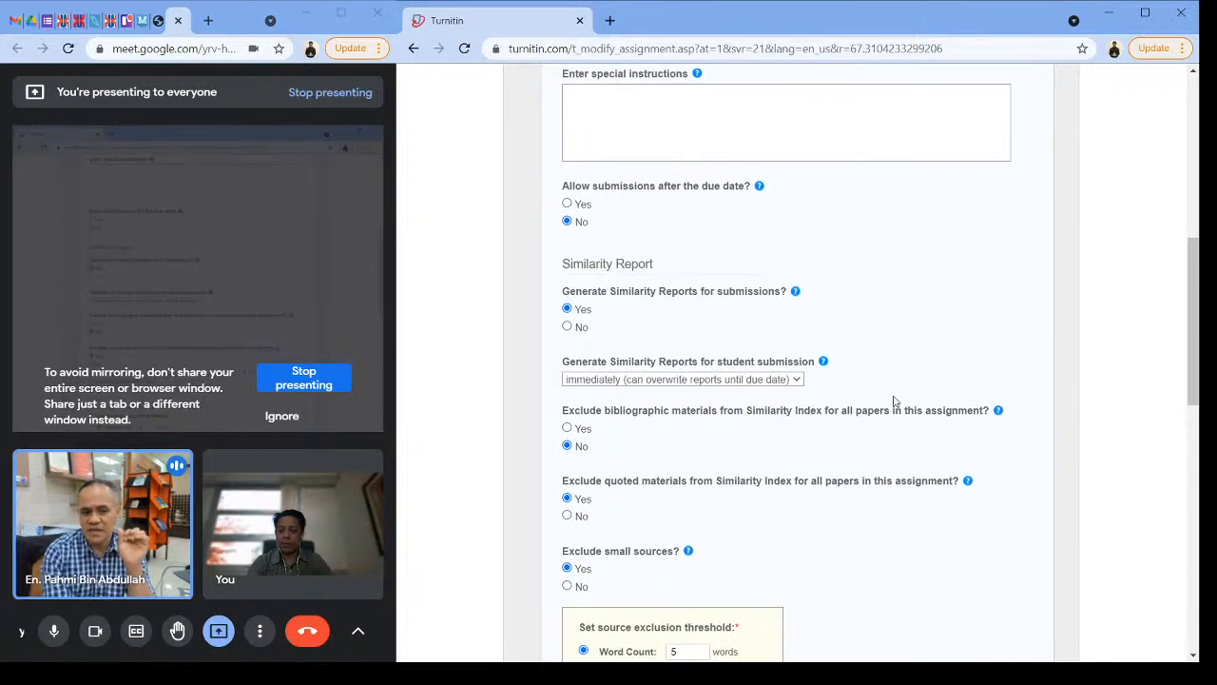
{"action": "scroll", "coordinate": [894, 402], "scroll_direction": "up", "scroll_amount": 1}
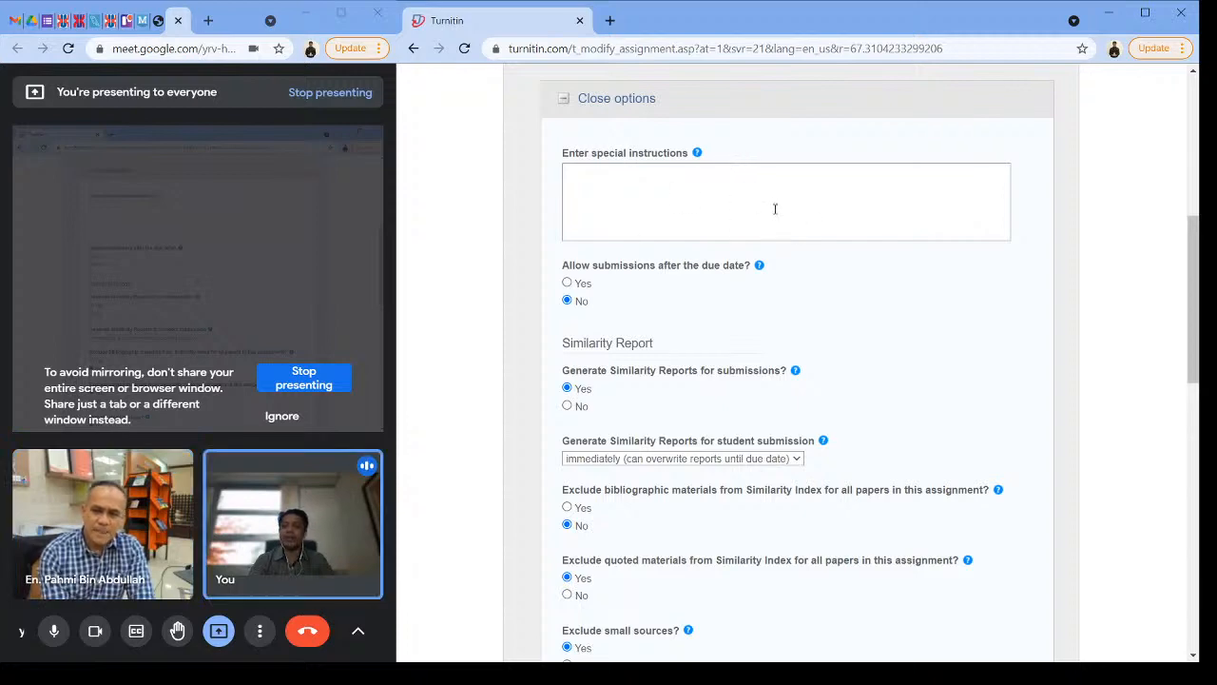
{"action": "scroll", "coordinate": [713, 199], "scroll_direction": "up", "scroll_amount": 3}
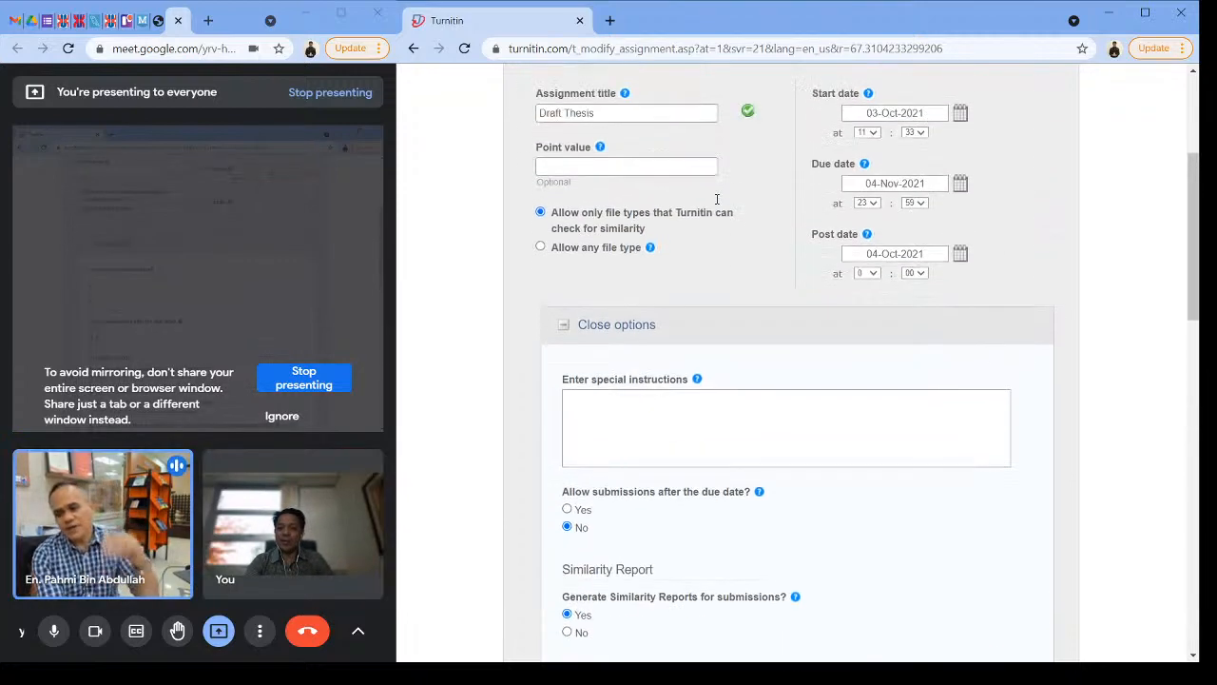
{"action": "scroll", "coordinate": [718, 204], "scroll_direction": "down", "scroll_amount": 6}
{"action": "scroll", "coordinate": [723, 219], "scroll_direction": "down", "scroll_amount": 6}
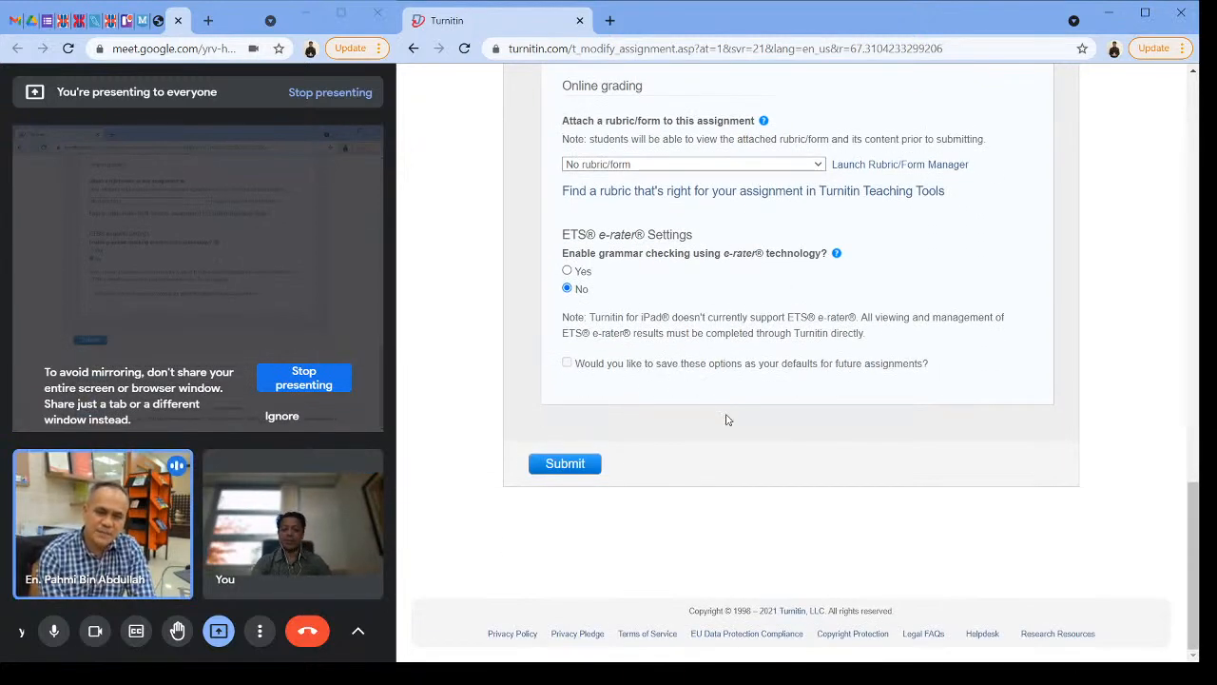
{"action": "scroll", "coordinate": [682, 359], "scroll_direction": "up", "scroll_amount": 3}
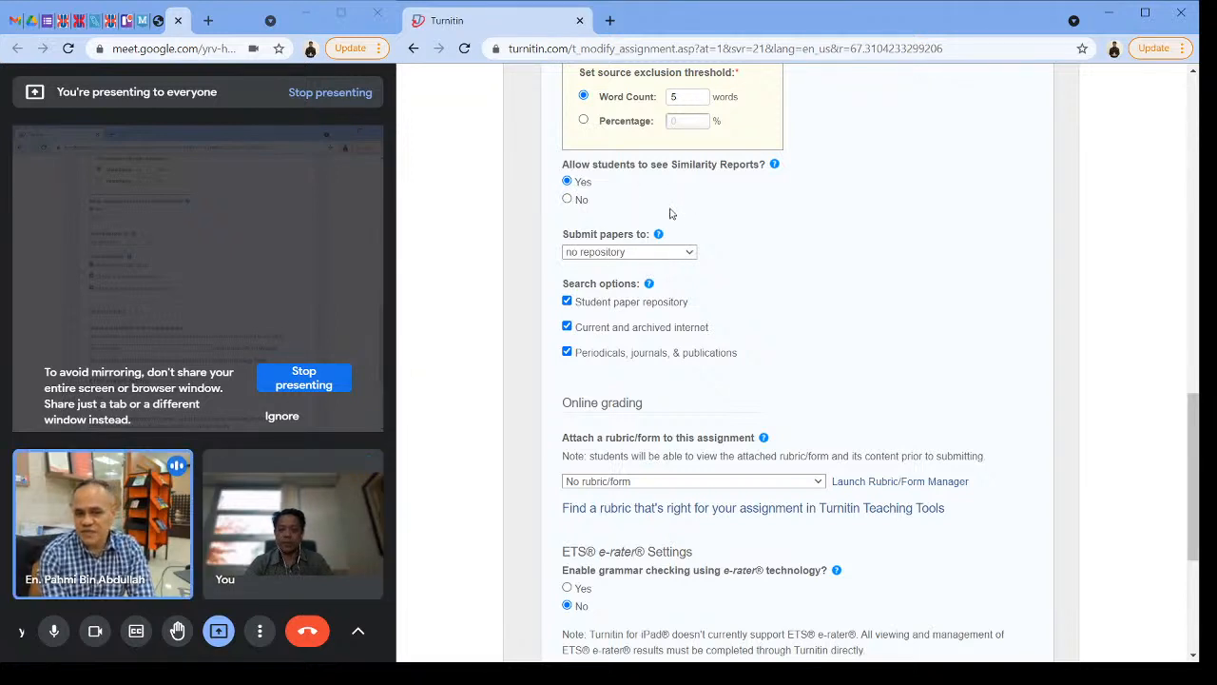
{"action": "scroll", "coordinate": [661, 195], "scroll_direction": "up", "scroll_amount": 1}
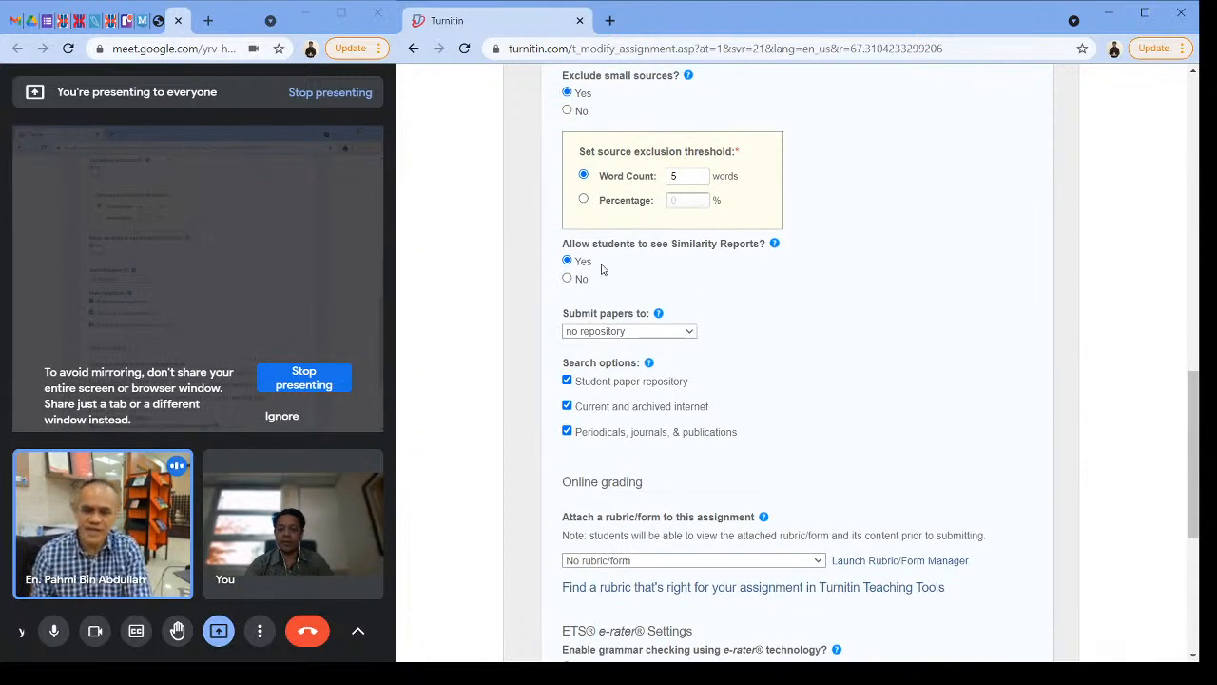
{"action": "mouse_move", "coordinate": [776, 246]}
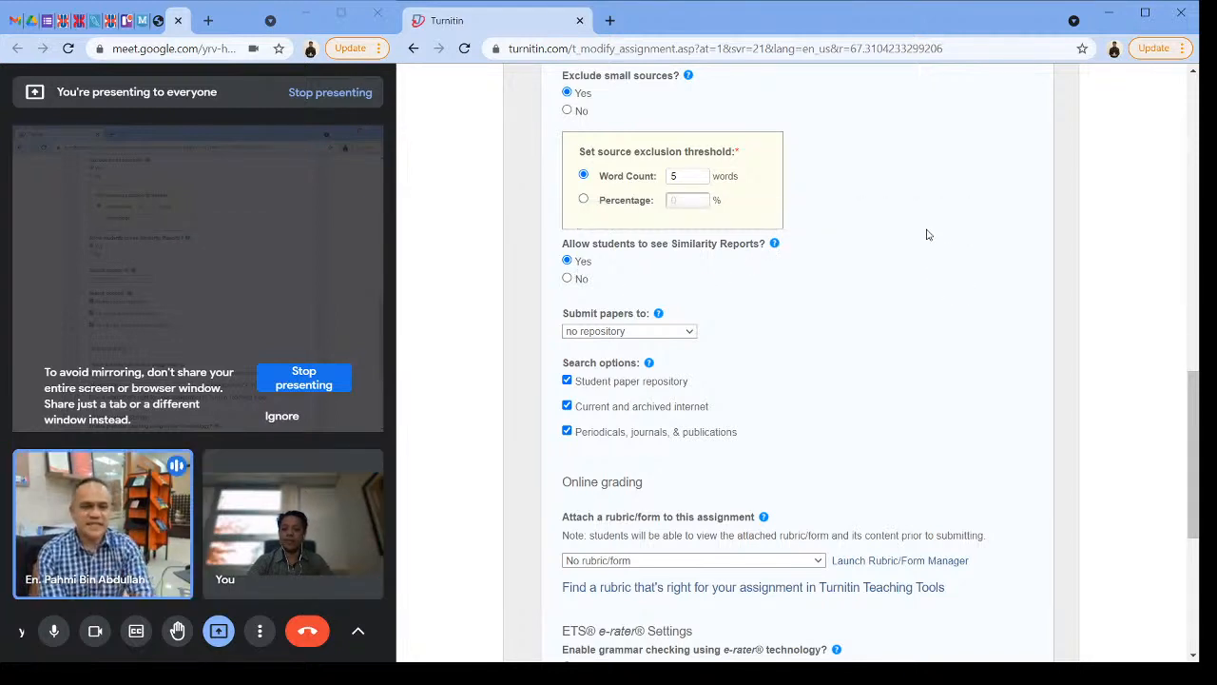
{"action": "scroll", "coordinate": [928, 235], "scroll_direction": "up", "scroll_amount": 3}
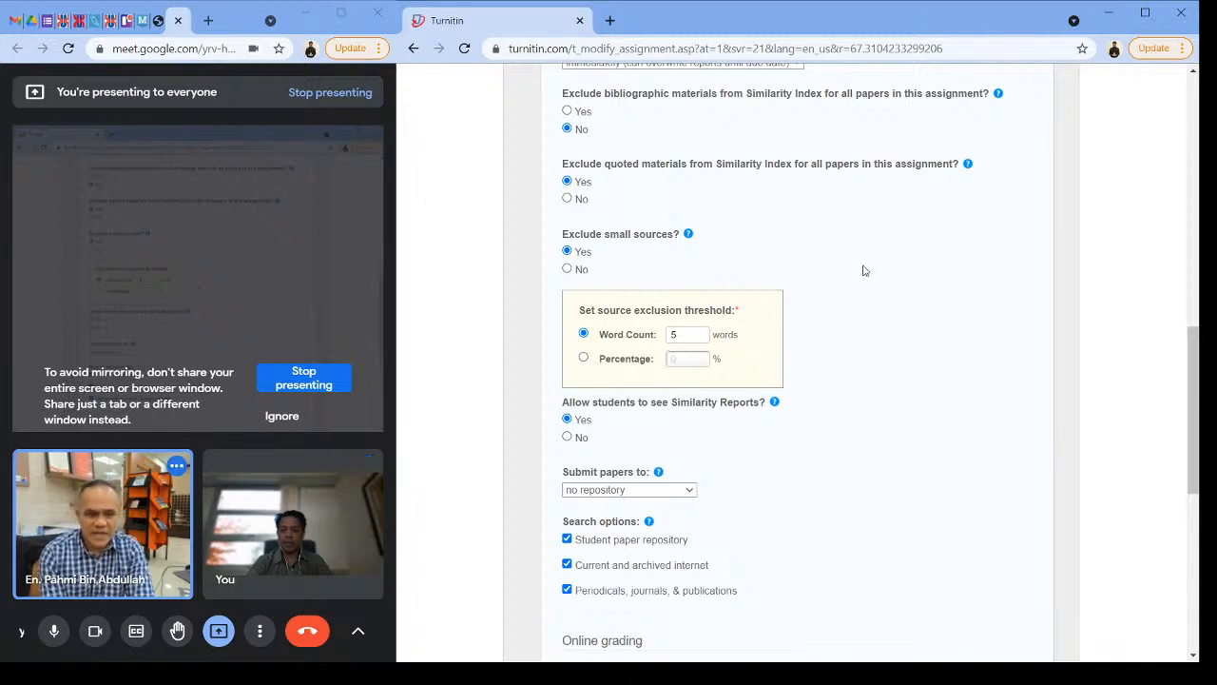
{"action": "scroll", "coordinate": [864, 271], "scroll_direction": "up", "scroll_amount": 2}
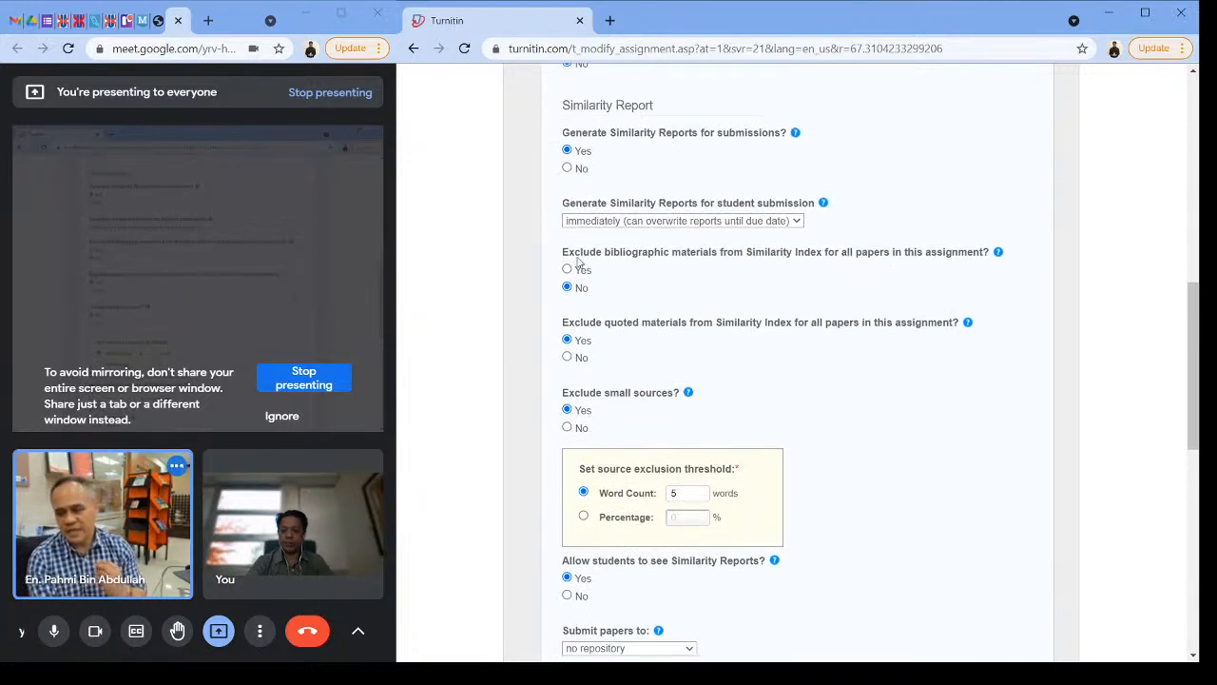
Step: Highlight the bibliographic, quoted and small-source exclusion labels one after another to examine these similarity settings
{"action": "left_click_drag", "start_coordinate": [561, 253], "coordinate": [1012, 259]}
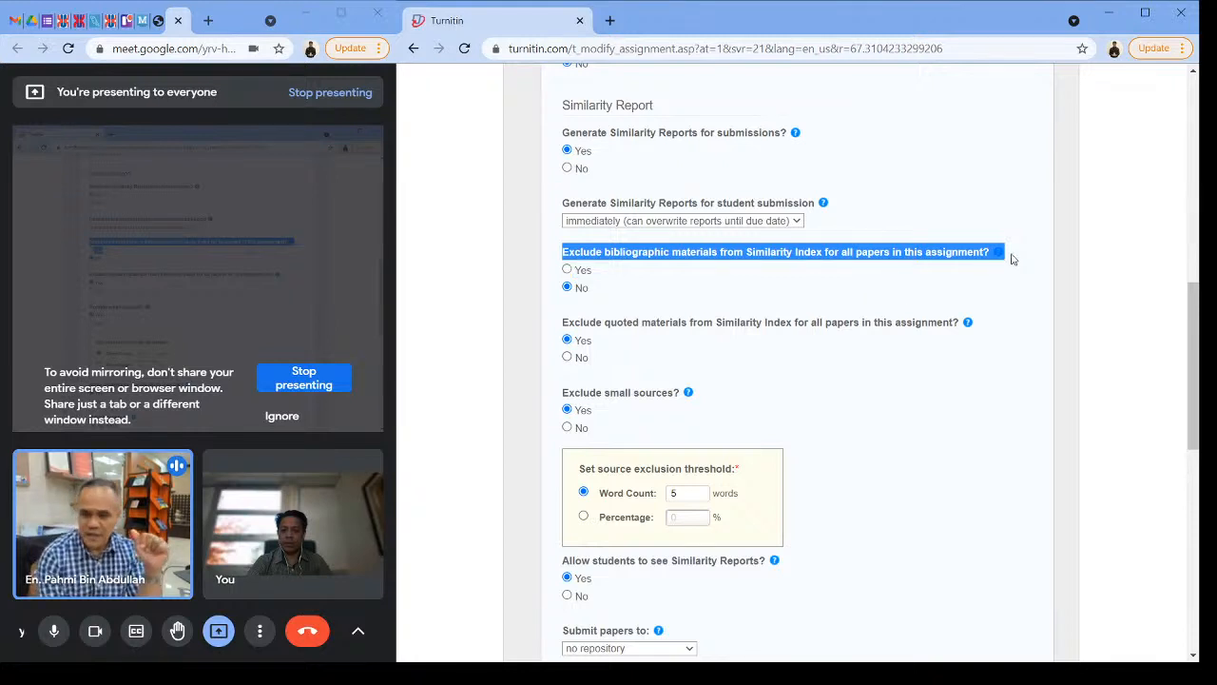
{"action": "left_click_drag", "start_coordinate": [559, 323], "coordinate": [951, 326]}
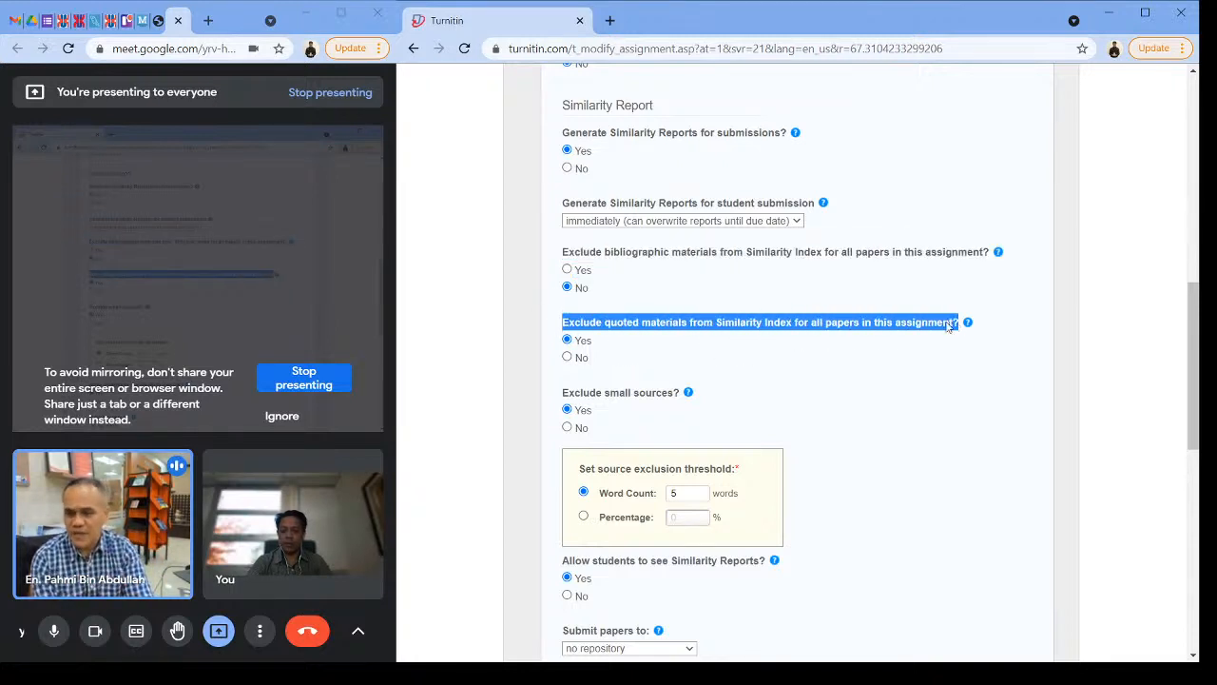
{"action": "left_click_drag", "start_coordinate": [547, 395], "coordinate": [700, 398]}
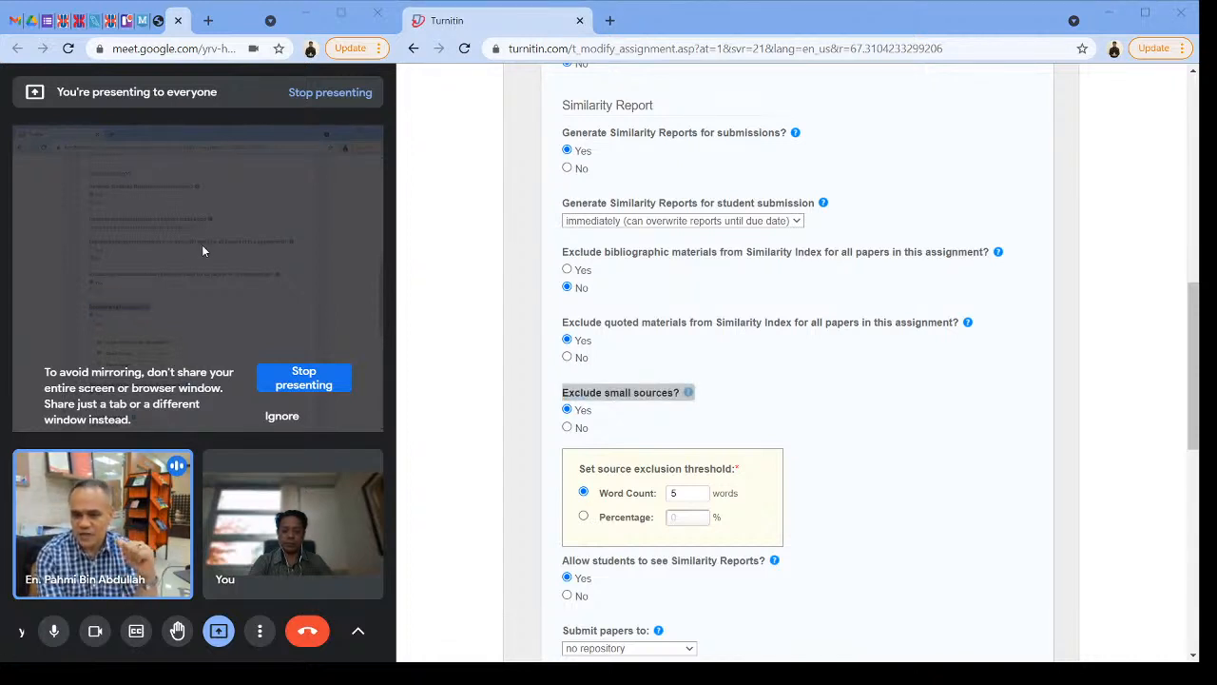
{"action": "left_click", "coordinate": [1109, 129]}
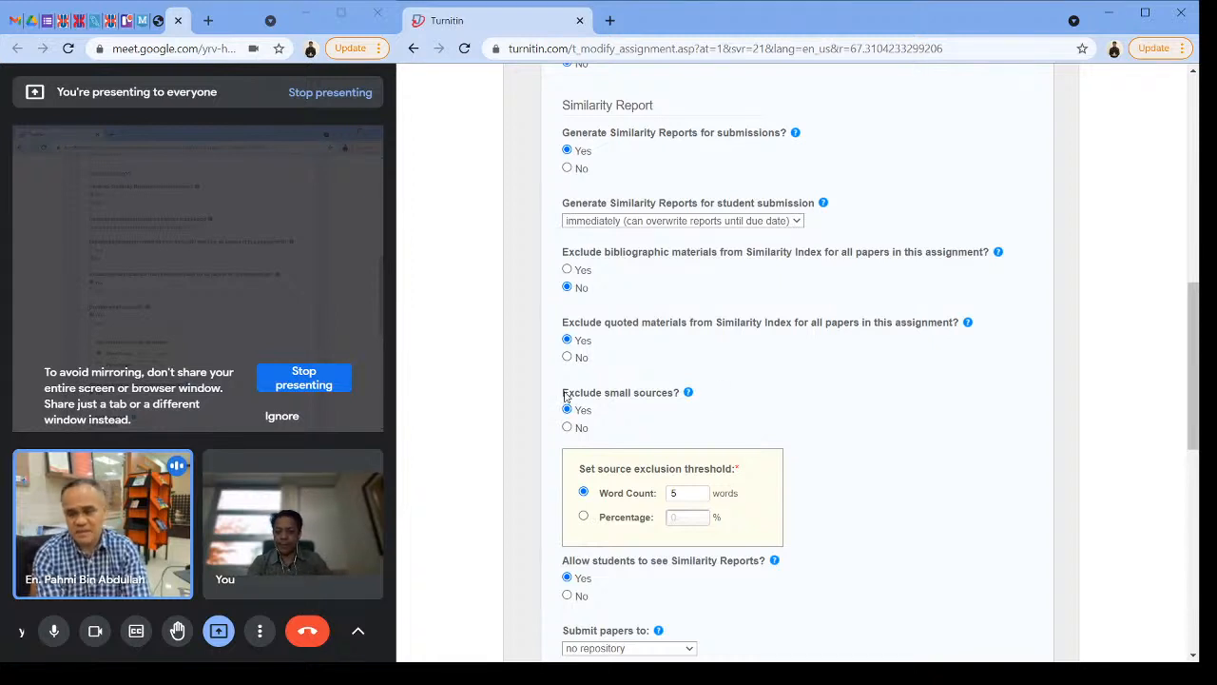
{"action": "left_click_drag", "start_coordinate": [560, 401], "coordinate": [716, 390]}
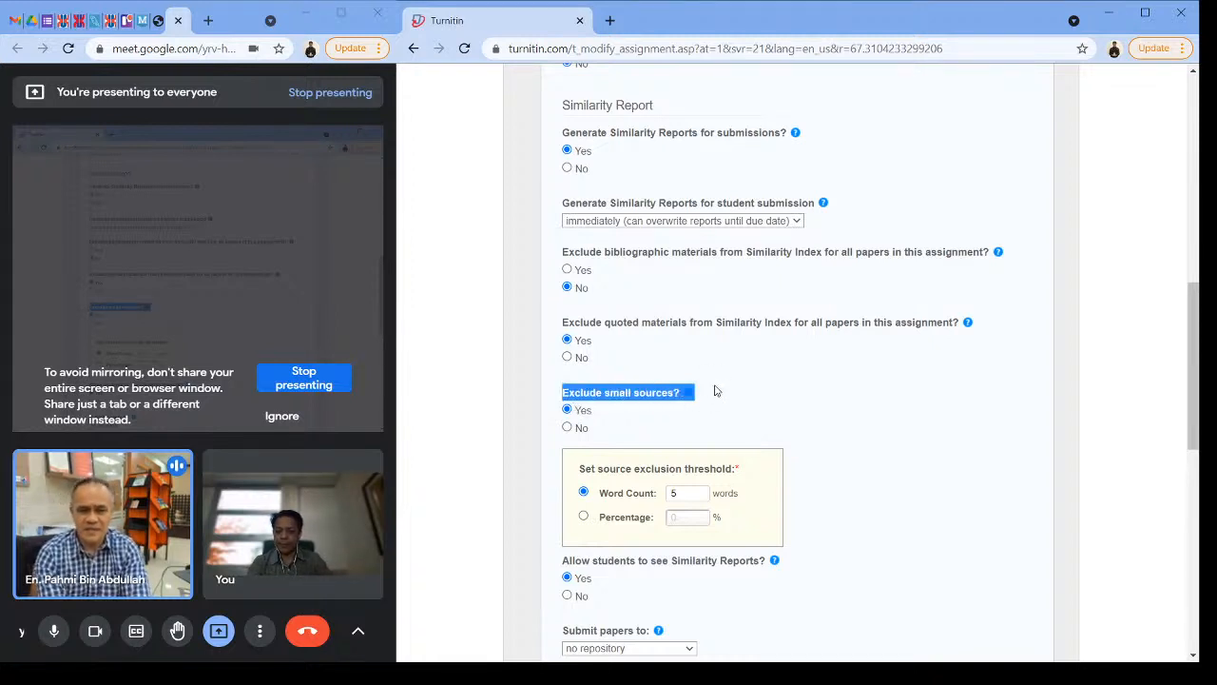
{"action": "left_click", "coordinate": [853, 402]}
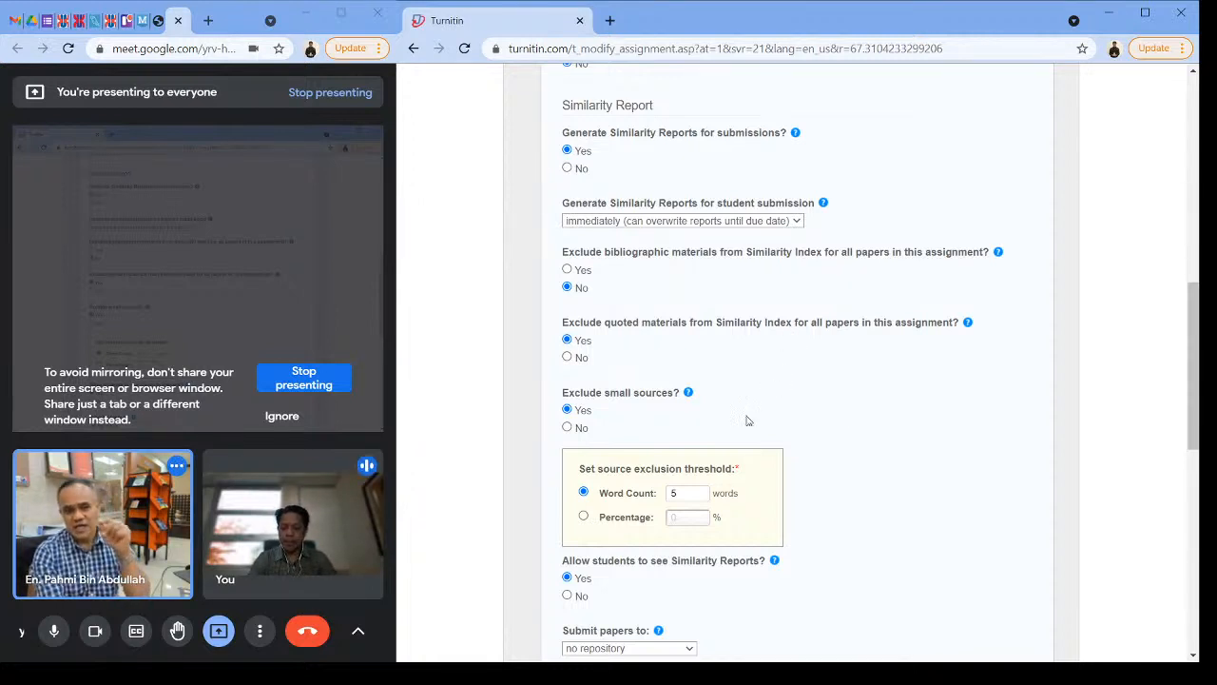
Step: Set the small-source exclusion threshold to a word count of 3
{"action": "left_click", "coordinate": [682, 494]}
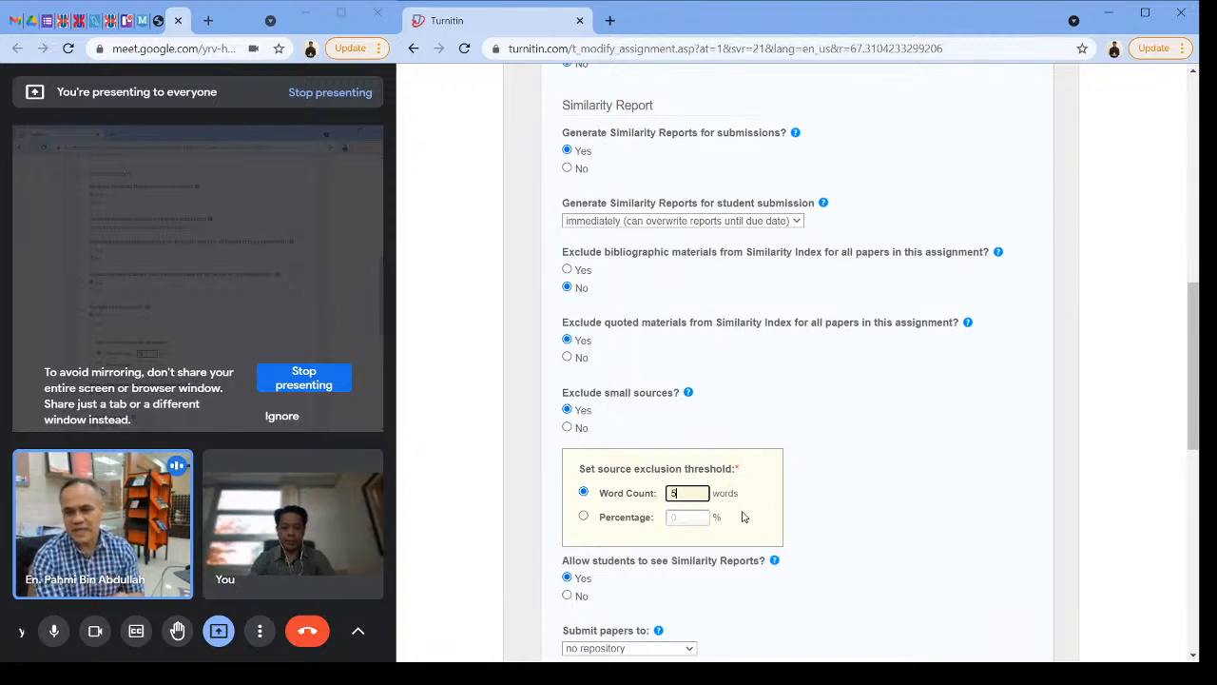
{"action": "key", "text": "BackSpace"}
{"action": "type", "text": "3"}
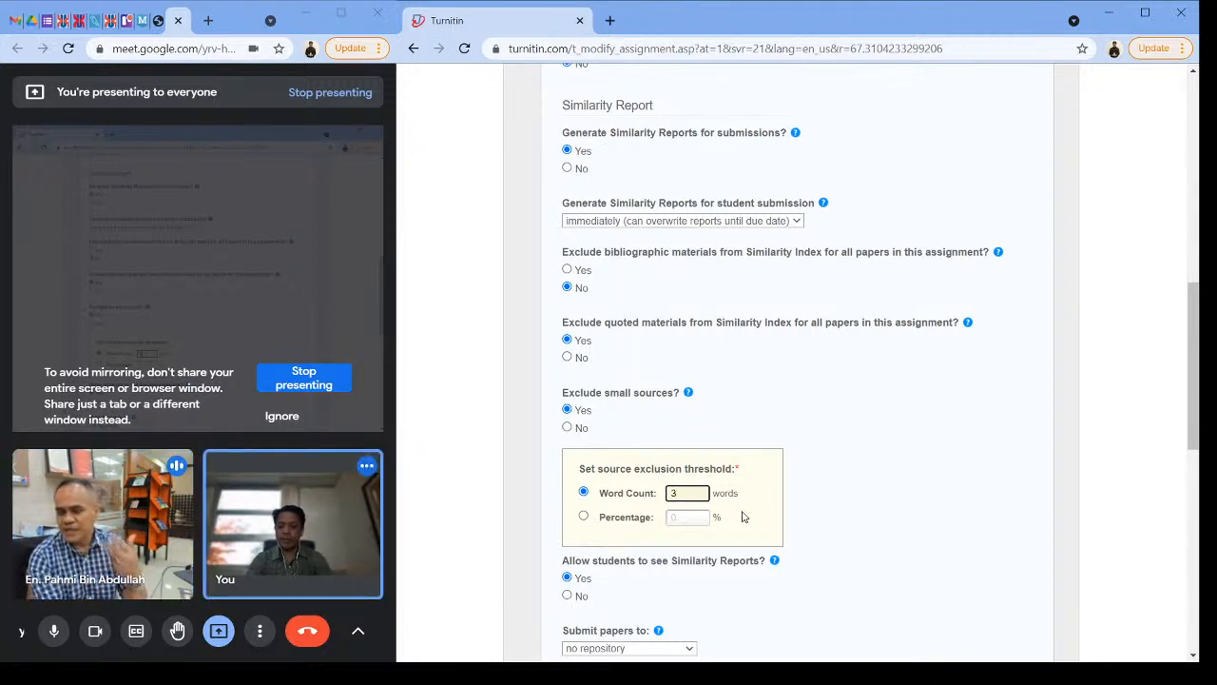
{"action": "left_click", "coordinate": [892, 470]}
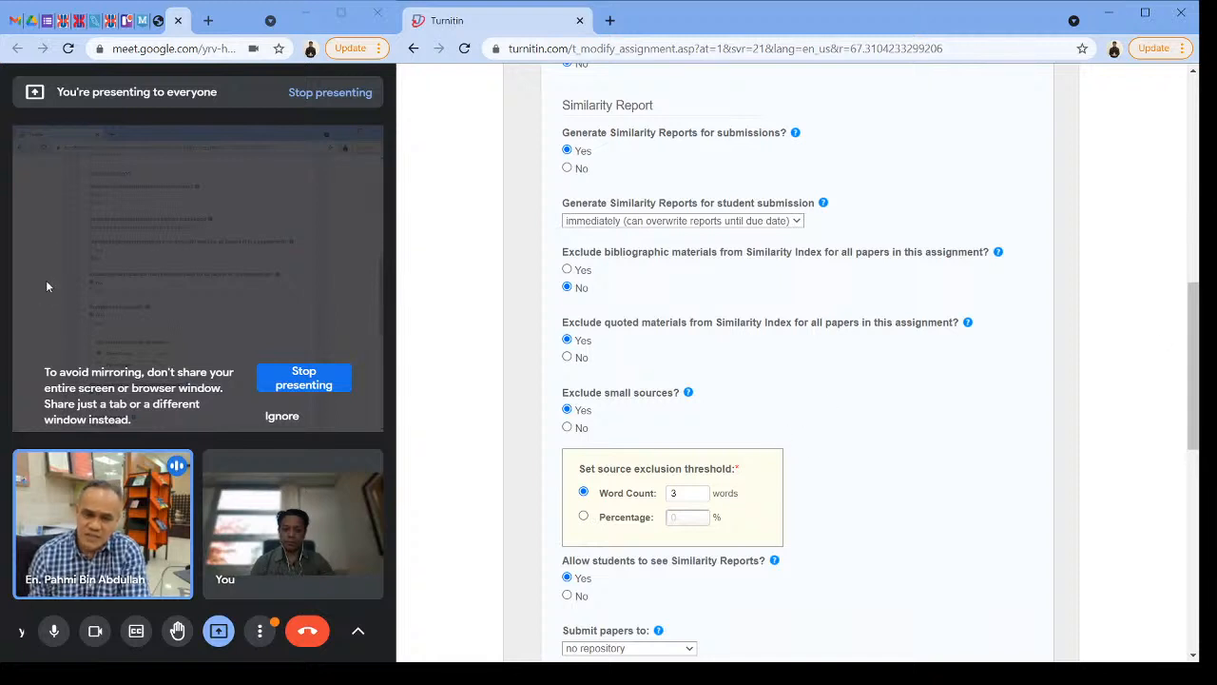
{"action": "double_click", "coordinate": [684, 492]}
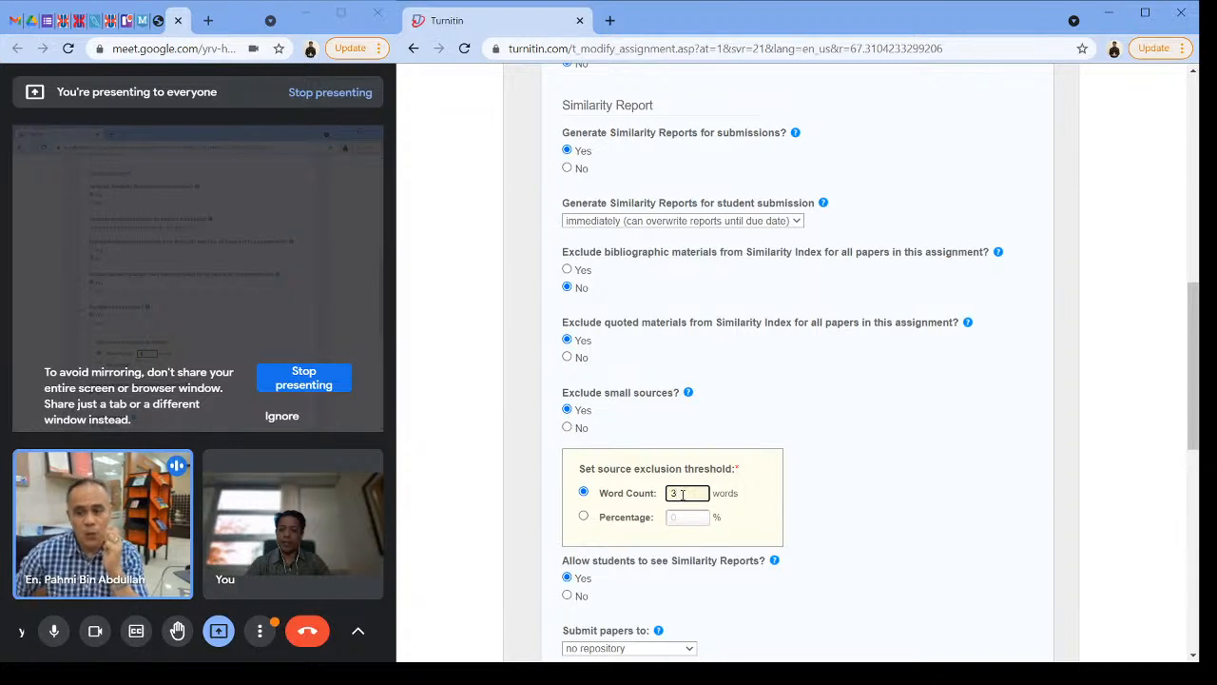
Step: Turn off the exclusion of small sources and exclude bibliographic materials from the Similarity Index
{"action": "left_click", "coordinate": [568, 429]}
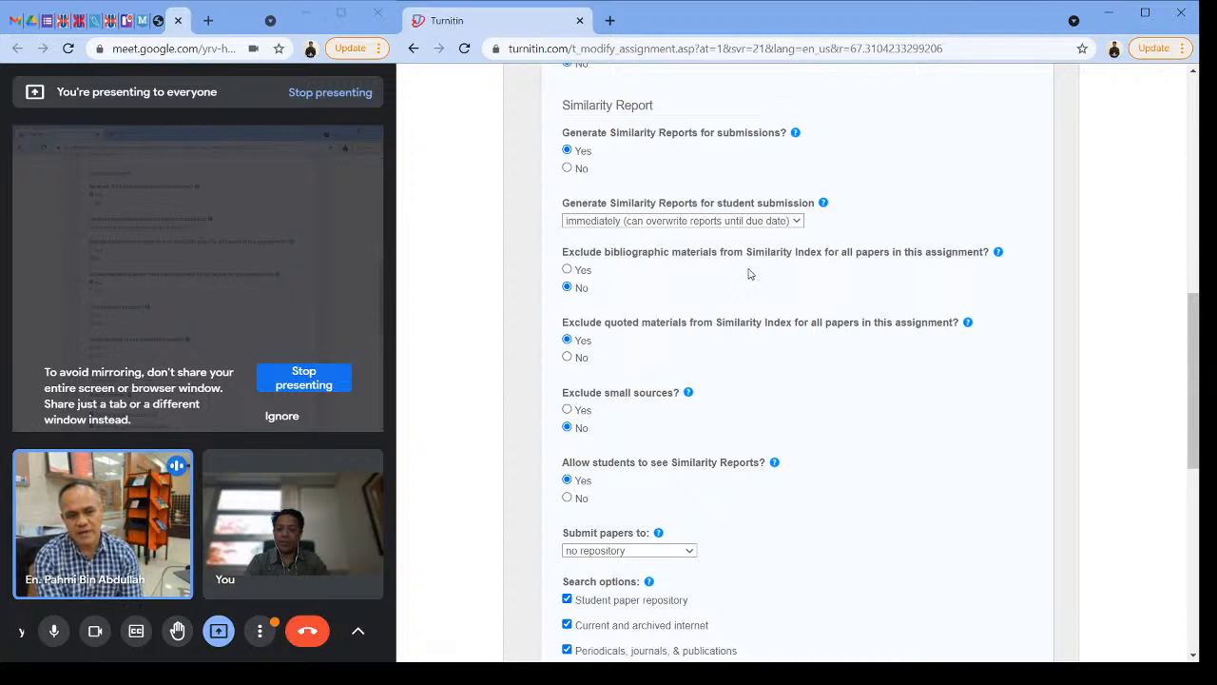
{"action": "left_click", "coordinate": [880, 208]}
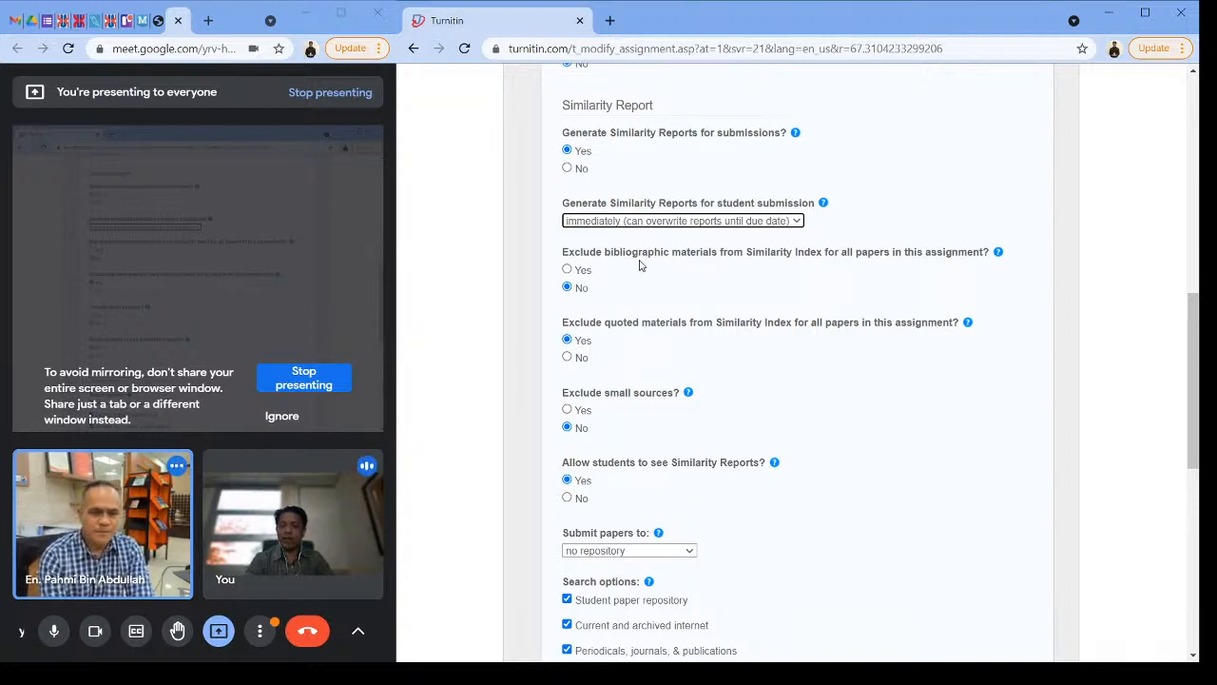
{"action": "left_click", "coordinate": [566, 270]}
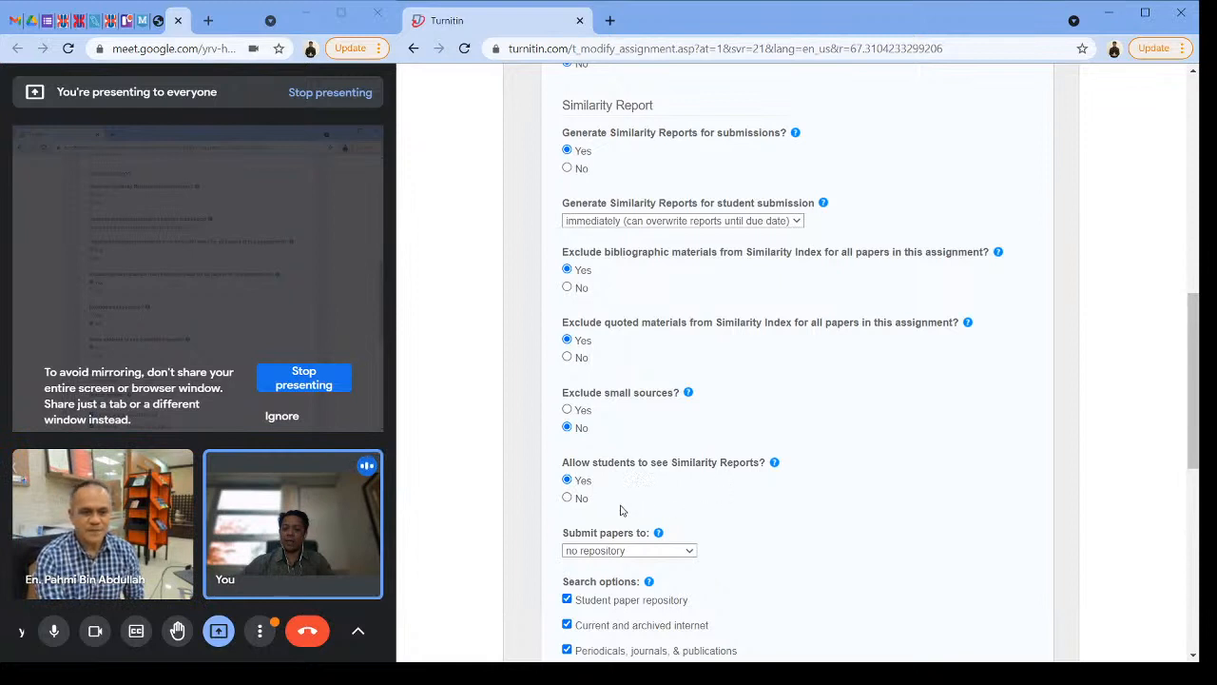
Step: Choose No for submissions after the due date and place the cursor in the special instructions field
{"action": "scroll", "coordinate": [669, 371], "scroll_direction": "up", "scroll_amount": 1}
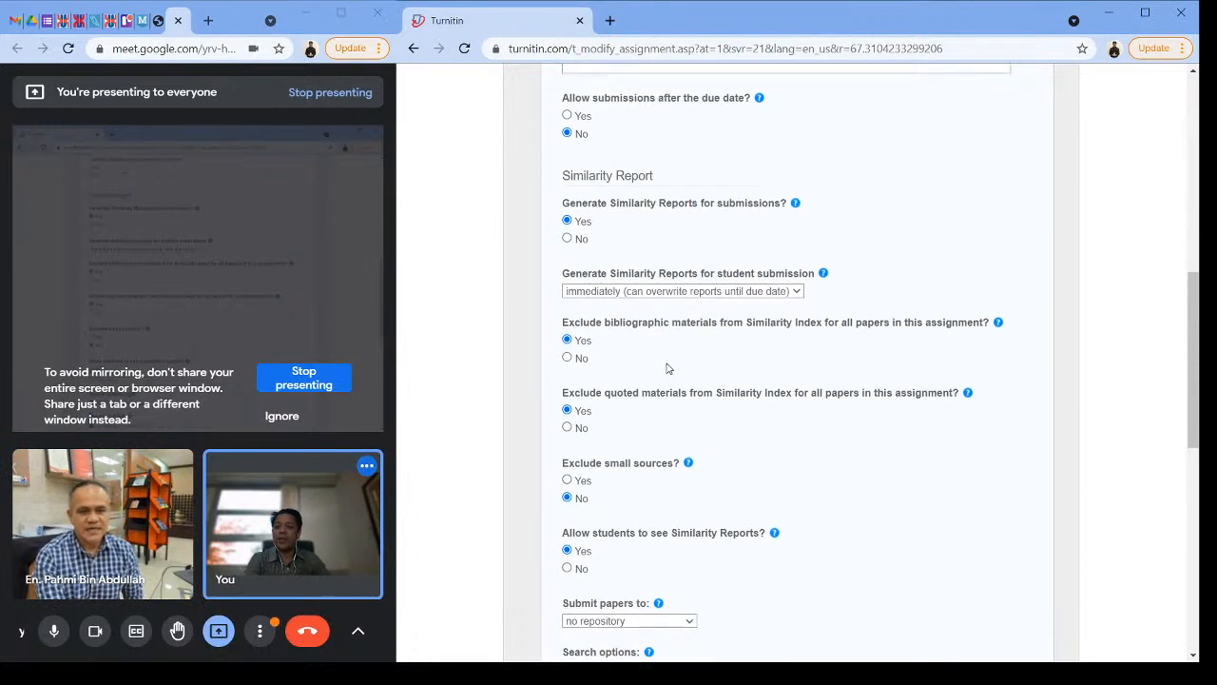
{"action": "scroll", "coordinate": [594, 295], "scroll_direction": "up", "scroll_amount": 1}
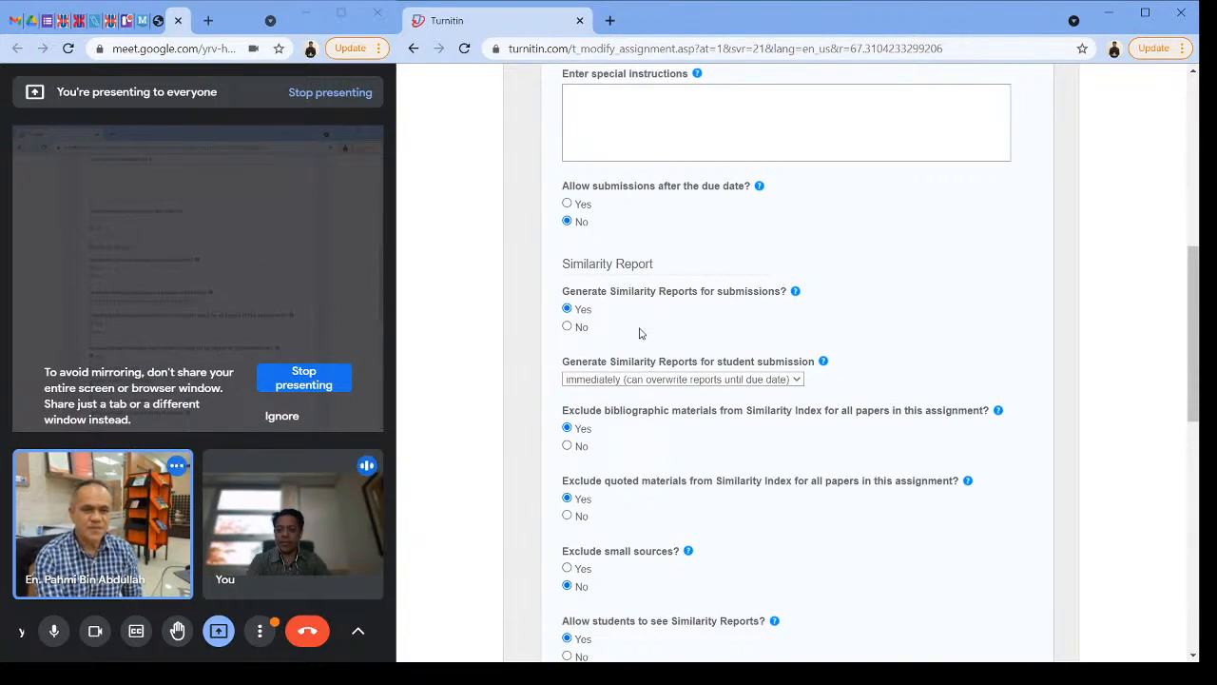
{"action": "scroll", "coordinate": [612, 302], "scroll_direction": "up", "scroll_amount": 1}
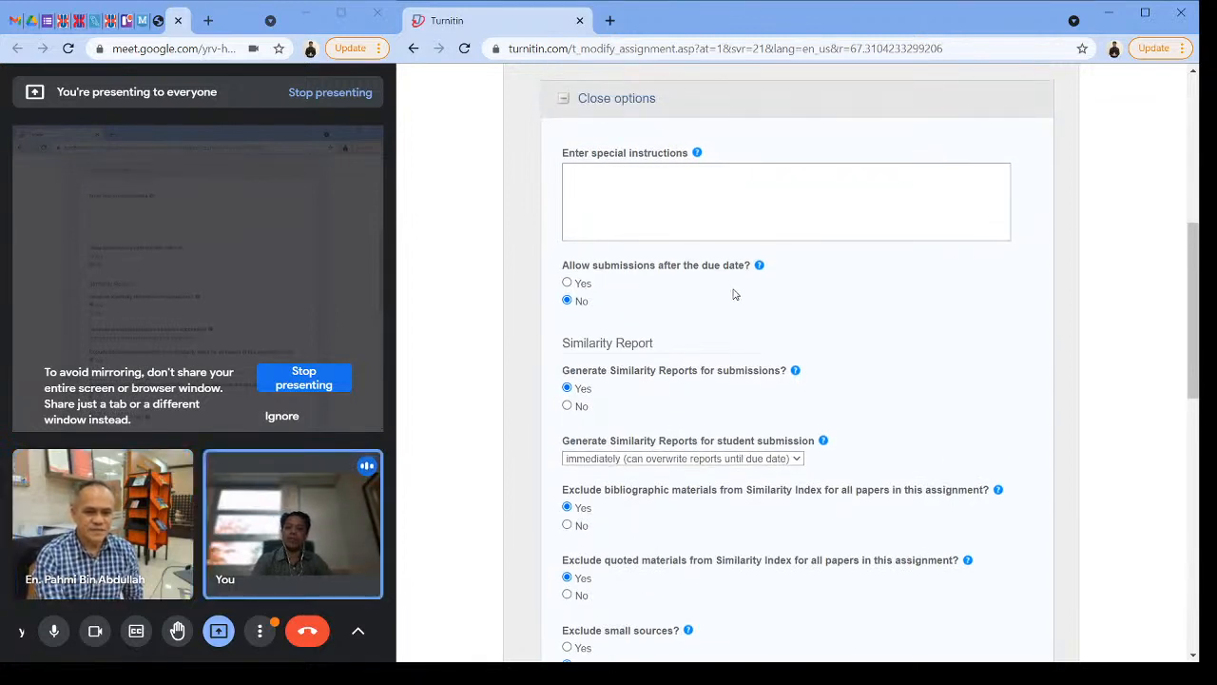
{"action": "left_click", "coordinate": [567, 299]}
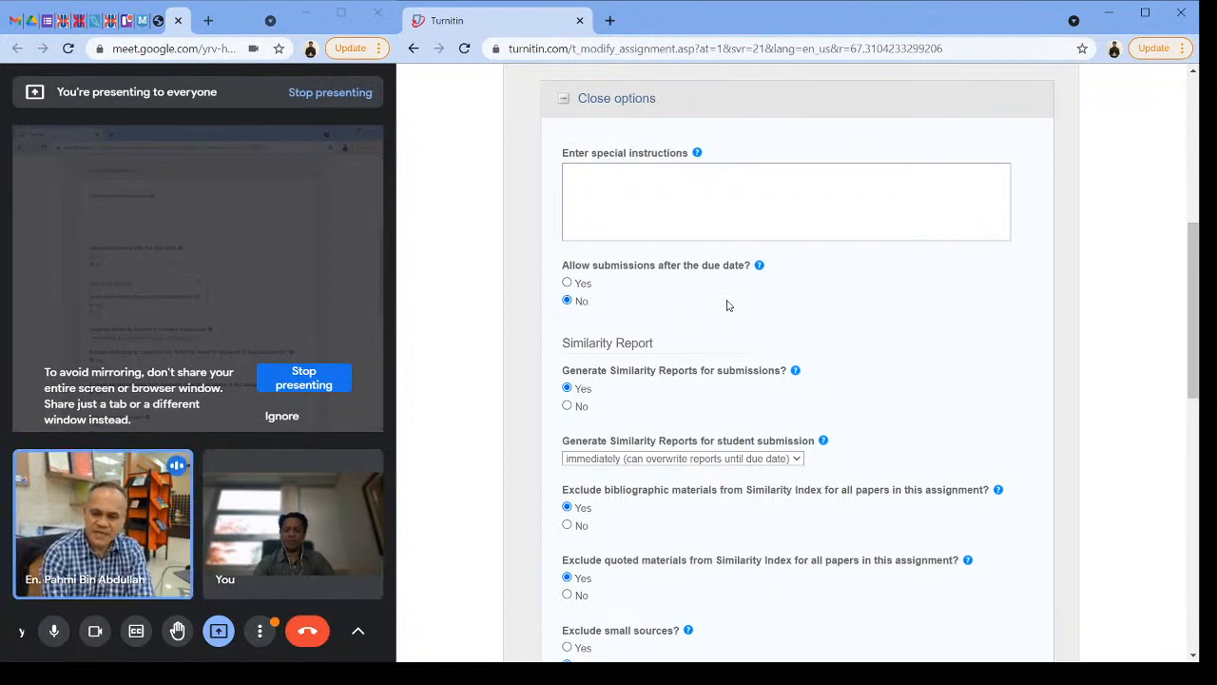
{"action": "scroll", "coordinate": [709, 214], "scroll_direction": "up", "scroll_amount": 1}
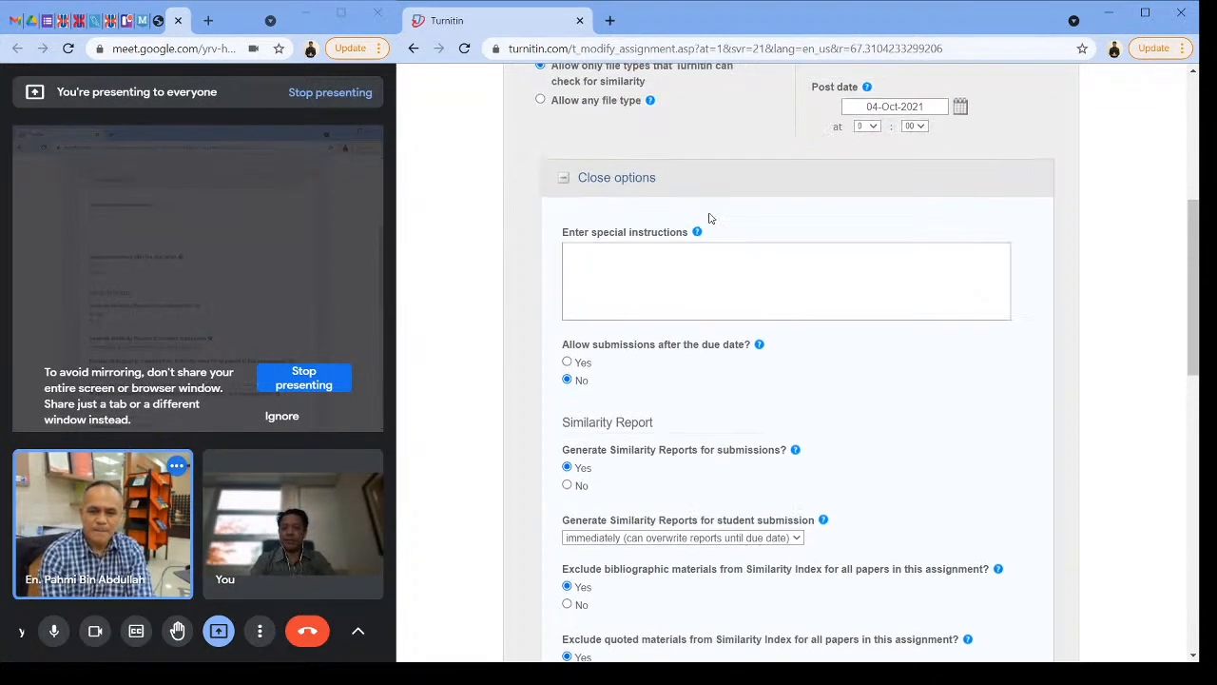
{"action": "left_click", "coordinate": [678, 259]}
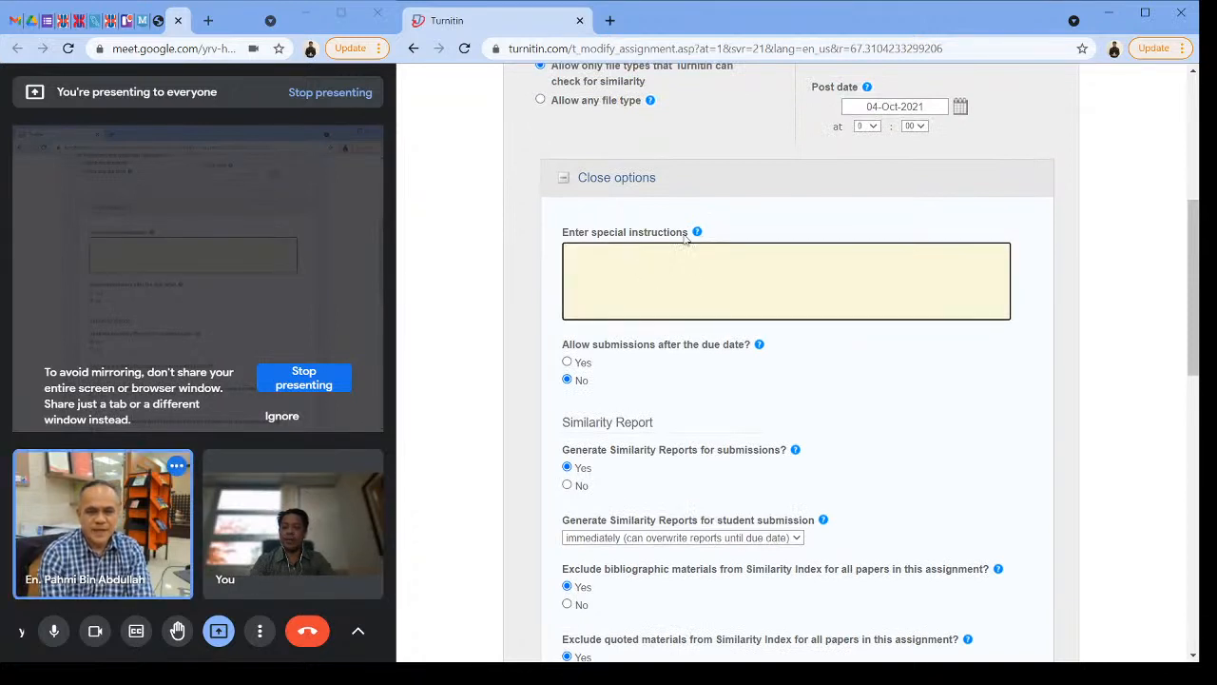
Step: Check the remaining repository, search, grading and e-rater options, then submit the Draft Thesis assignment
{"action": "scroll", "coordinate": [695, 281], "scroll_direction": "down", "scroll_amount": 15}
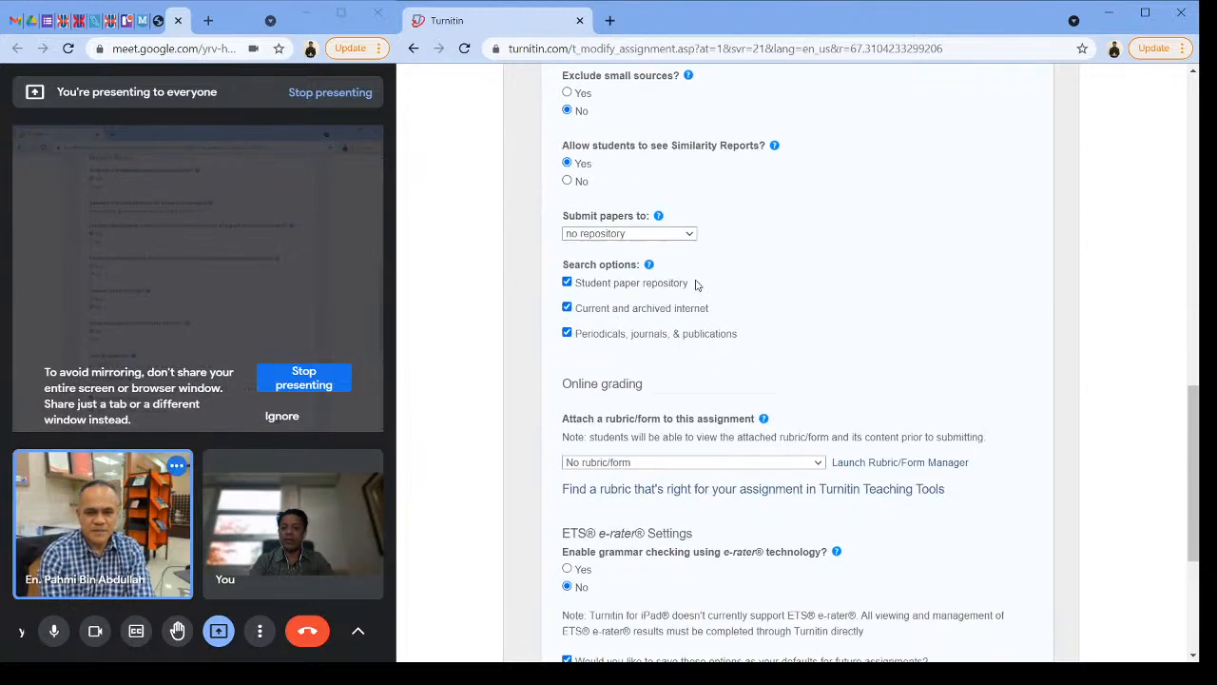
{"action": "scroll", "coordinate": [629, 238], "scroll_direction": "up", "scroll_amount": 2}
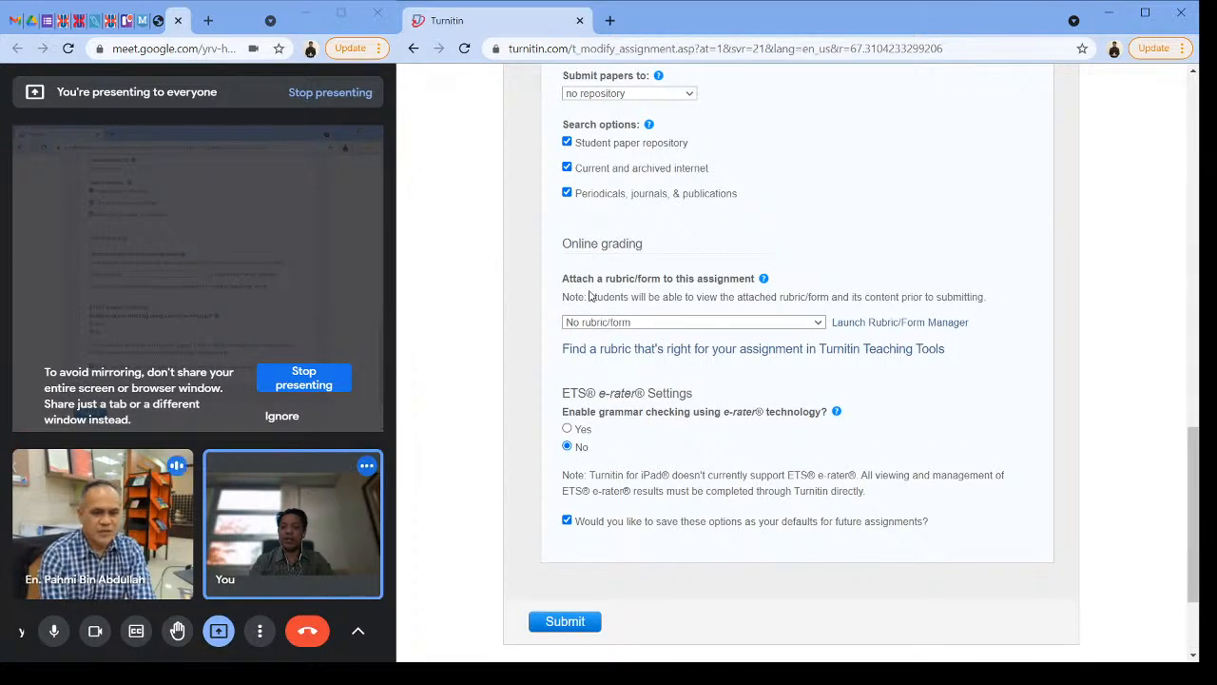
{"action": "scroll", "coordinate": [695, 398], "scroll_direction": "down", "scroll_amount": 1}
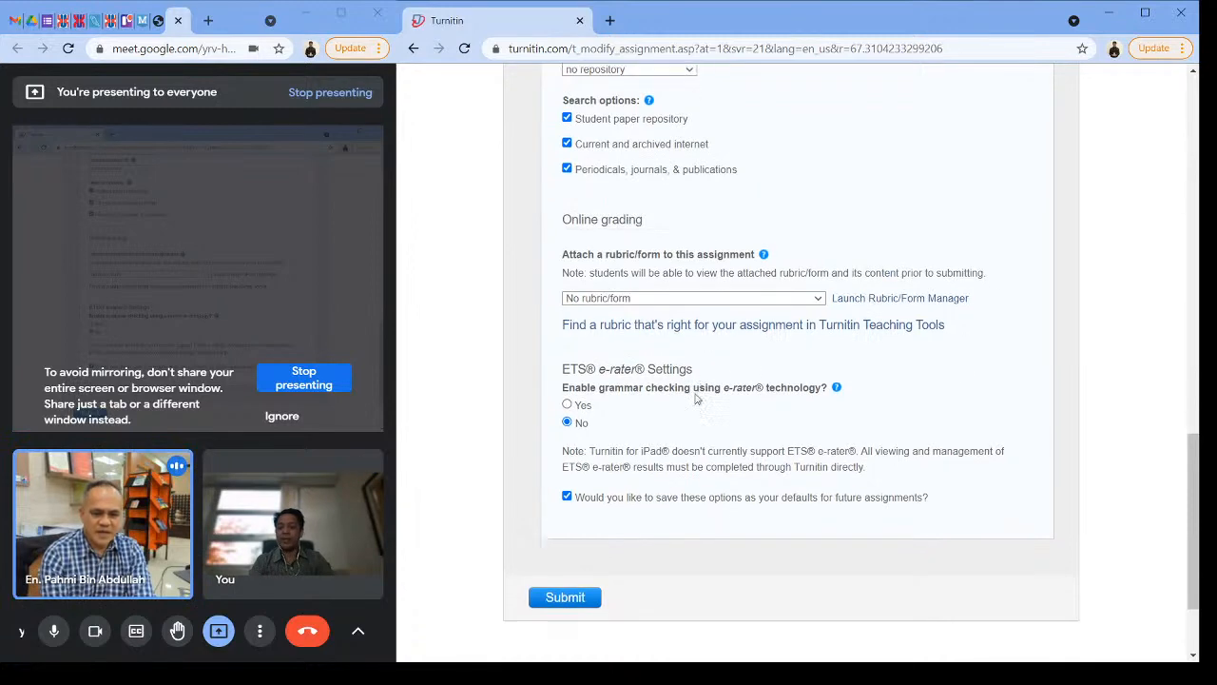
{"action": "scroll", "coordinate": [695, 399], "scroll_direction": "down", "scroll_amount": 2}
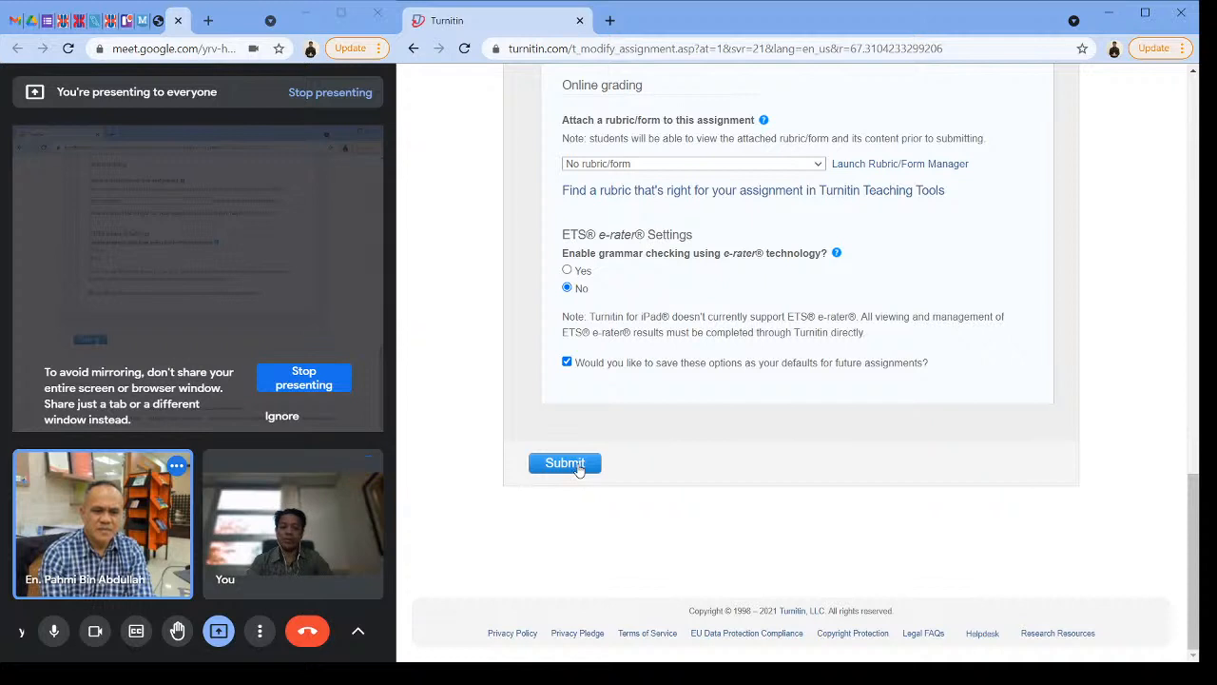
{"action": "left_click", "coordinate": [564, 463]}
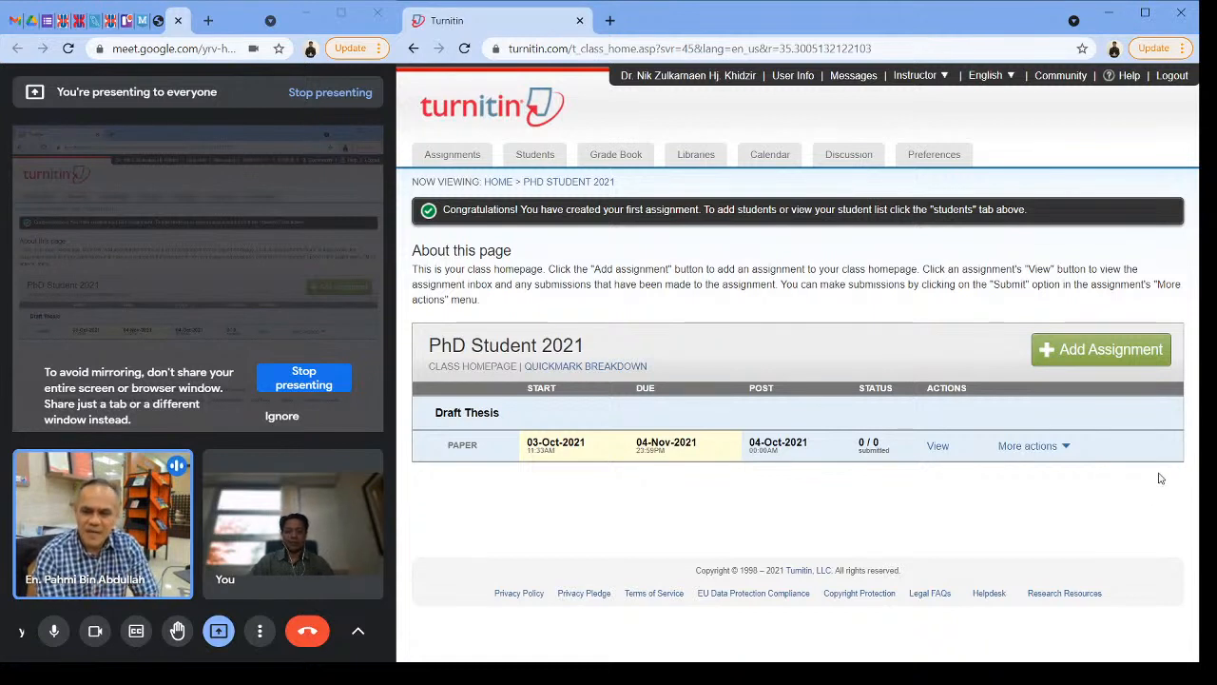
Step: Turn the Google Meet camera off and back on
{"action": "left_click", "coordinate": [96, 631]}
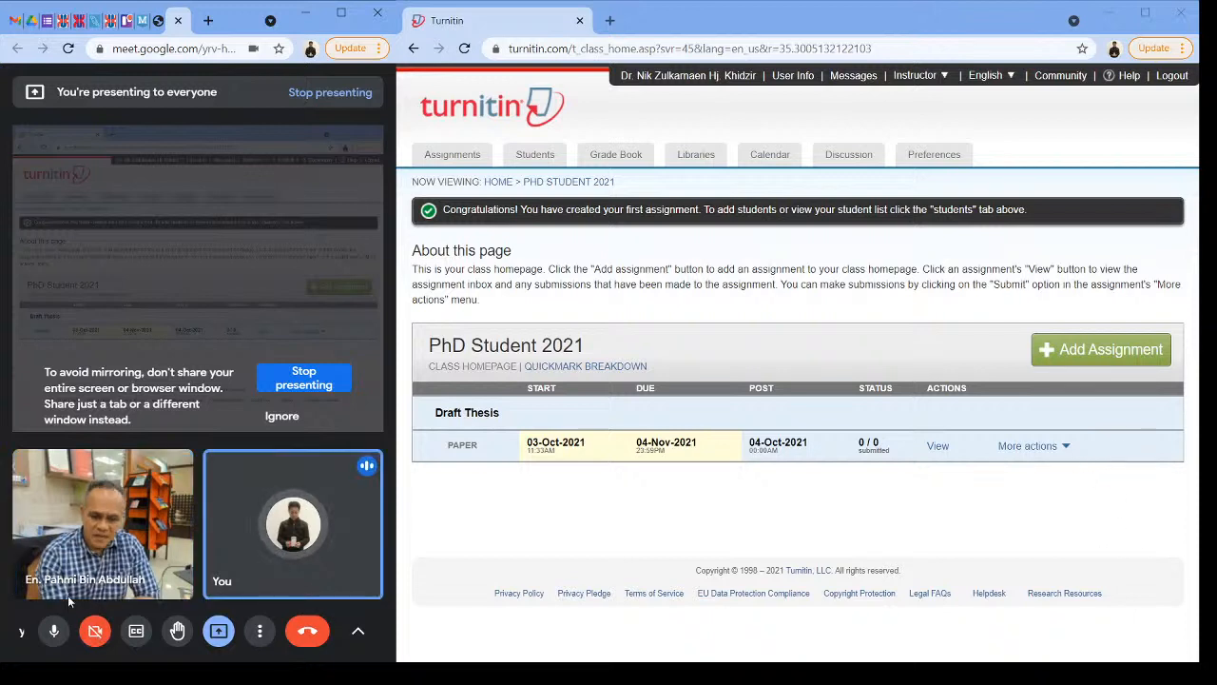
{"action": "left_click", "coordinate": [95, 631]}
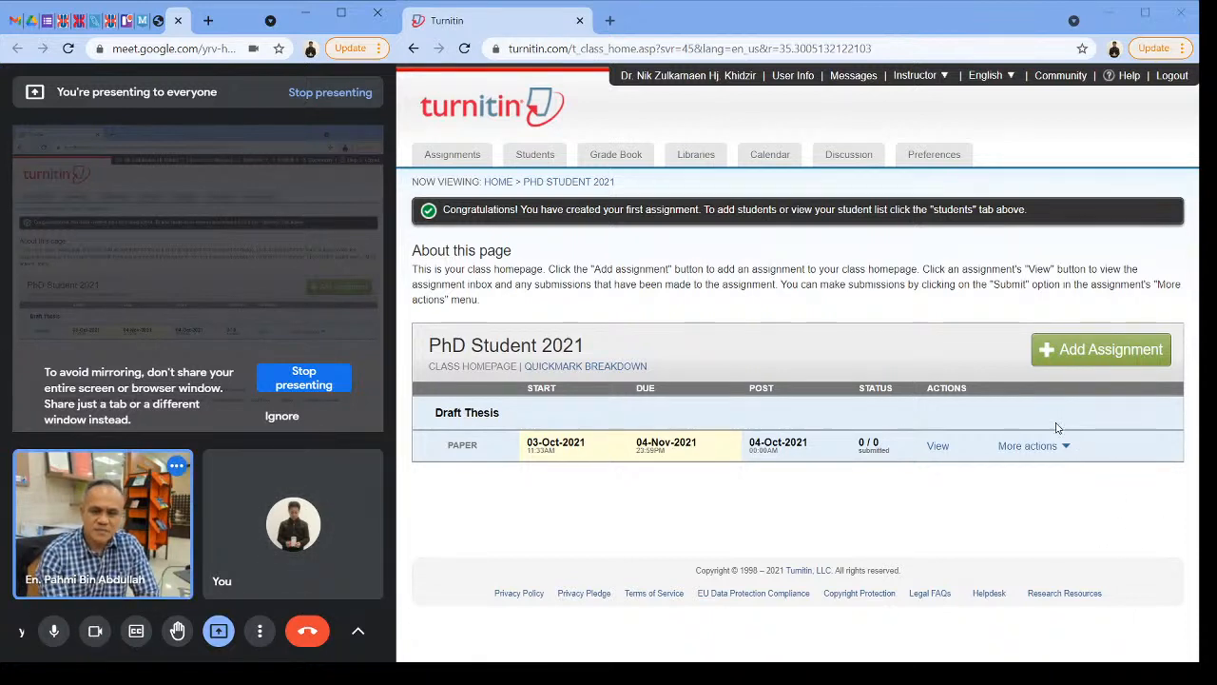
Step: Start a single file submission to the Draft Thesis assignment with Non-enrolled student as the author
{"action": "left_click", "coordinate": [1067, 450]}
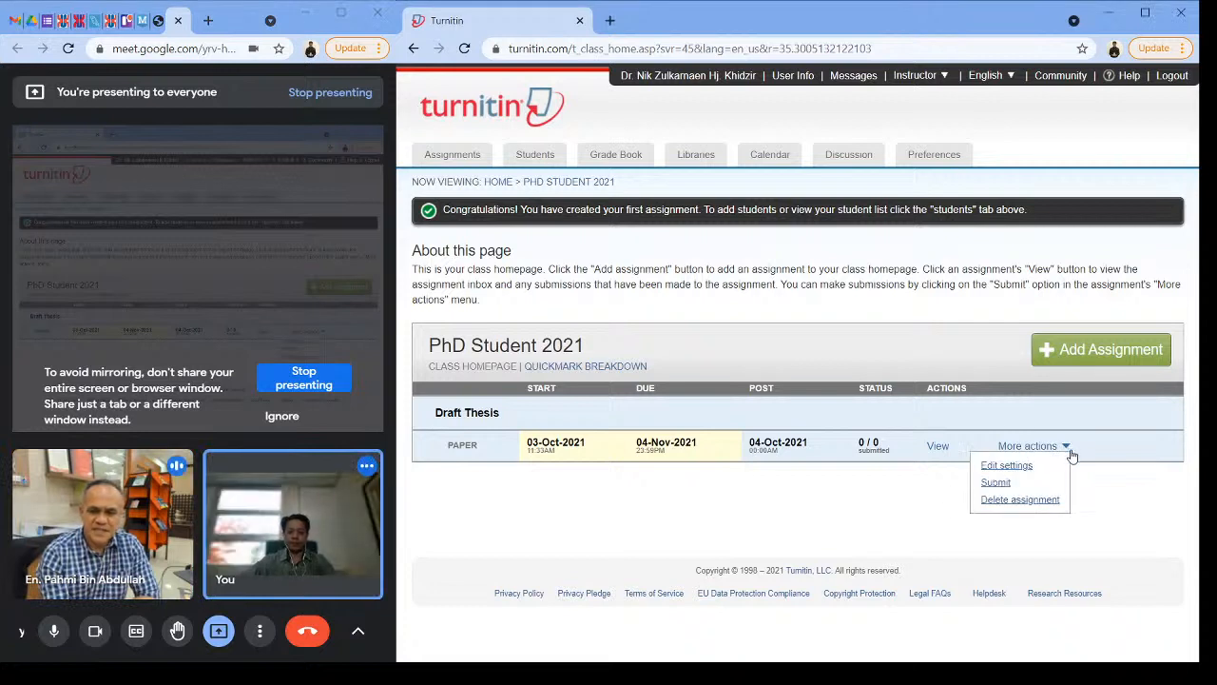
{"action": "left_click", "coordinate": [996, 483]}
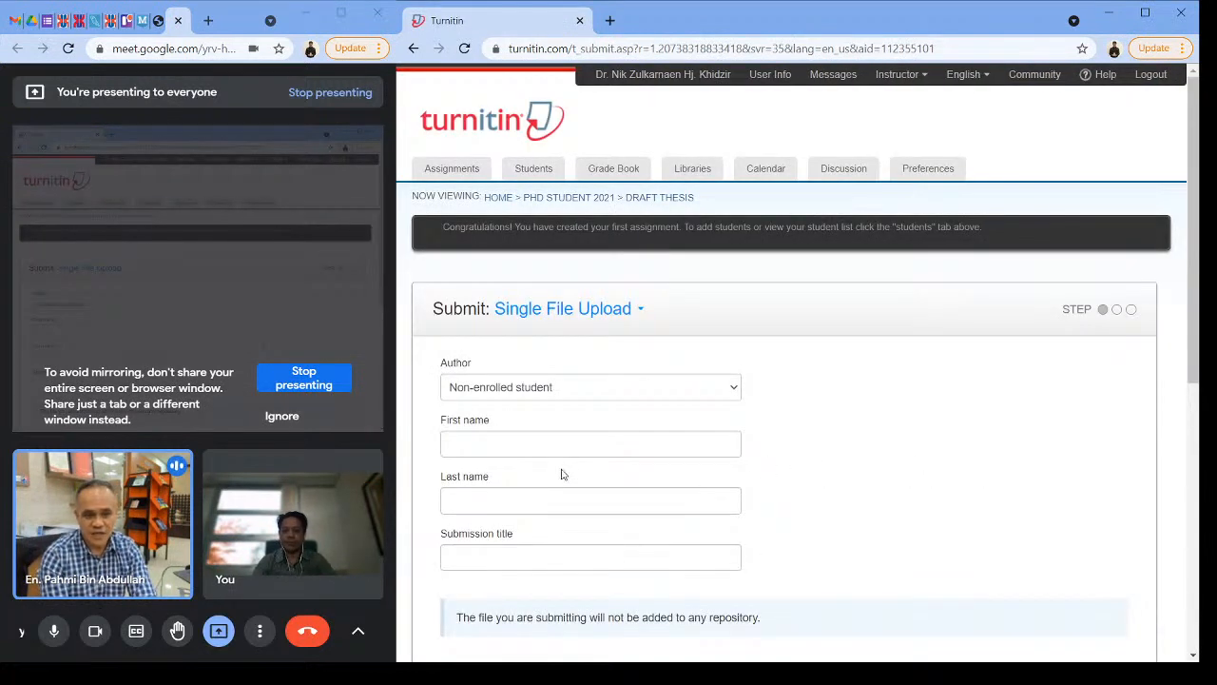
{"action": "left_click", "coordinate": [628, 390]}
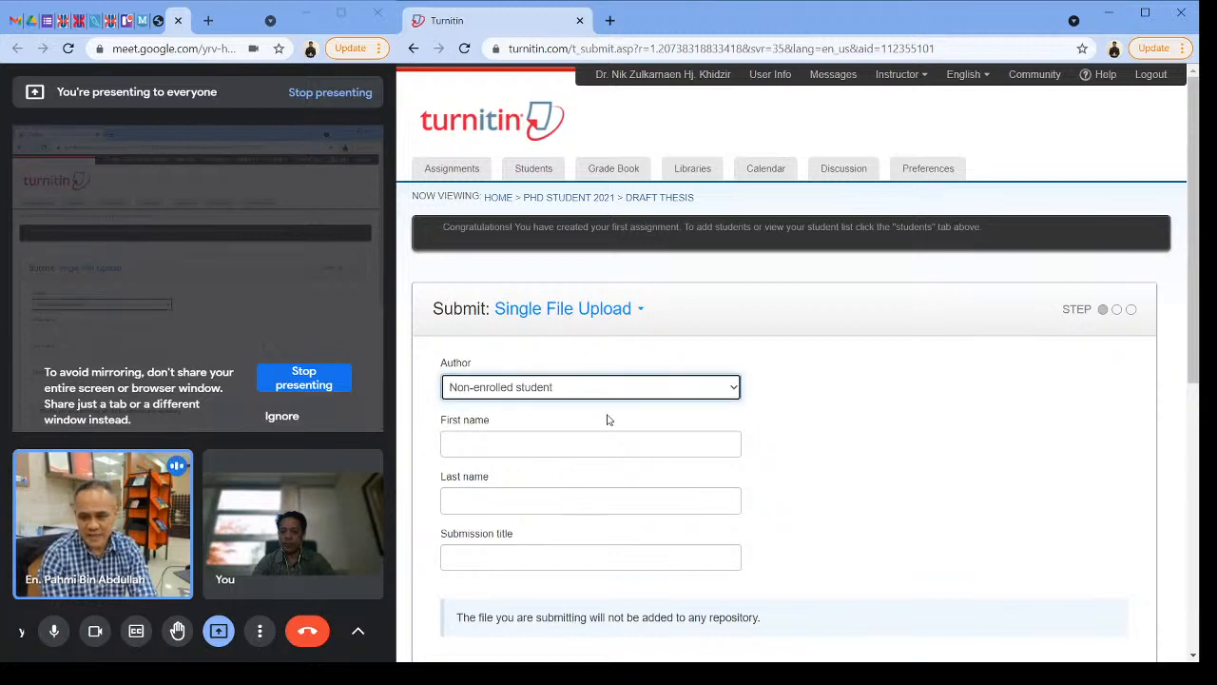
Step: Enter the author's first and last name and give the submission the title Article
{"action": "left_click", "coordinate": [590, 444]}
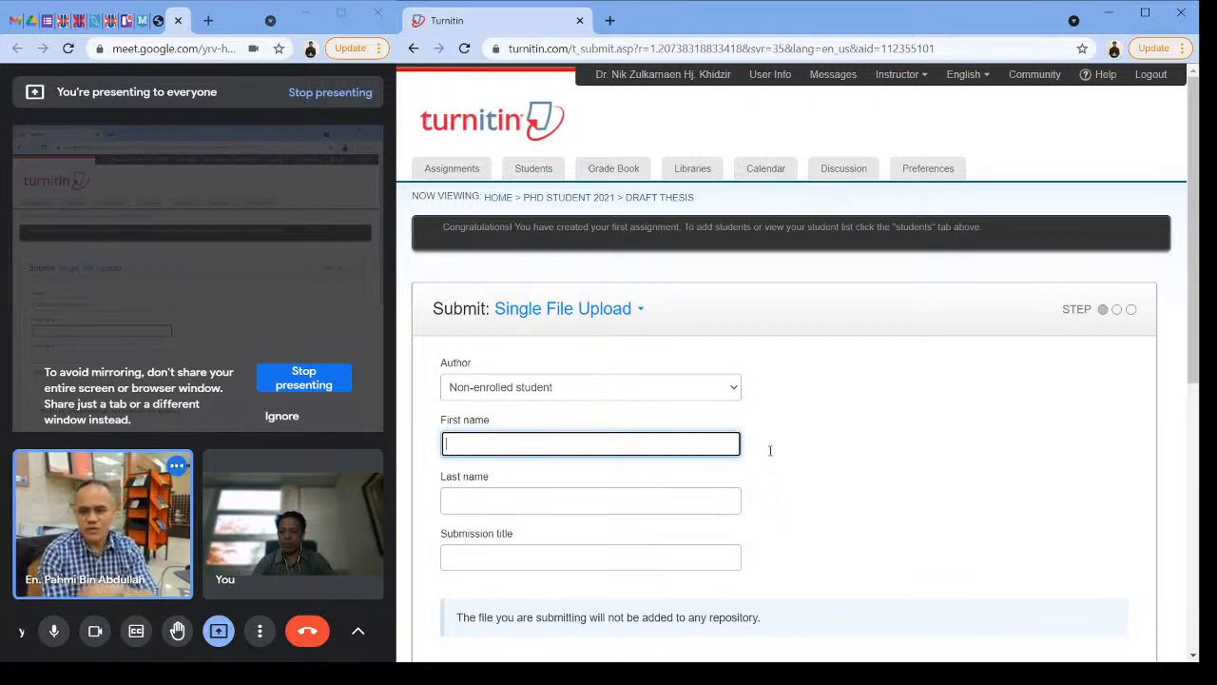
{"action": "scroll", "coordinate": [774, 445], "scroll_direction": "down", "scroll_amount": 4}
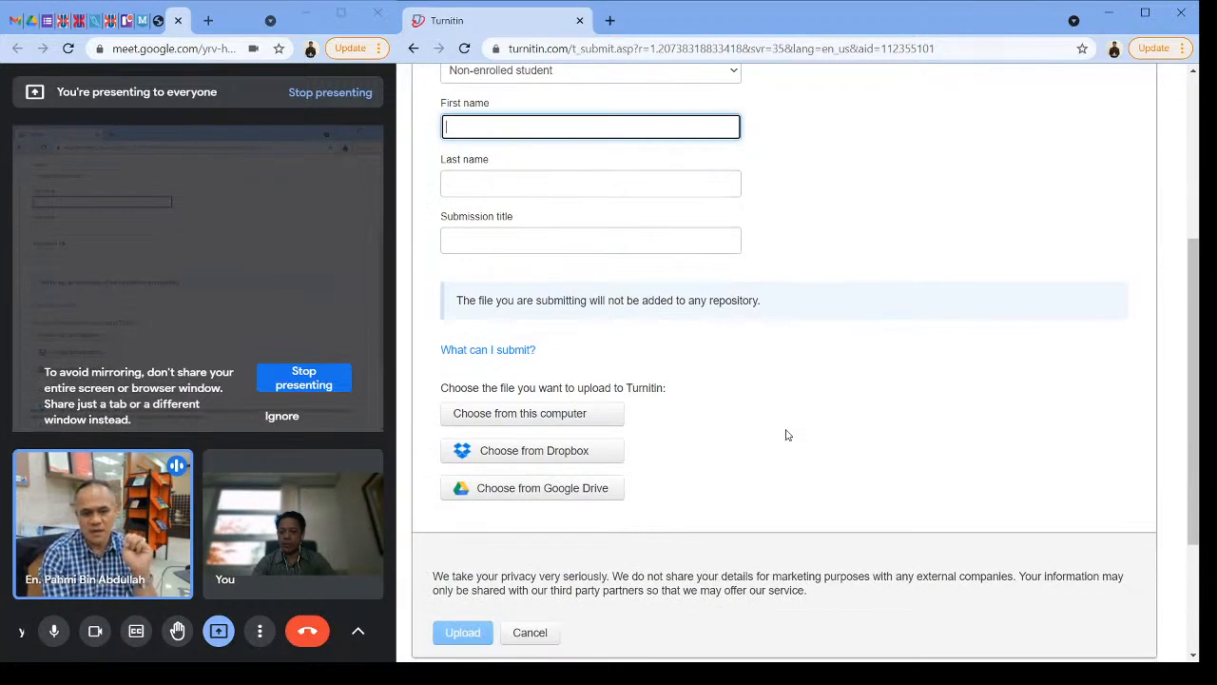
{"action": "scroll", "coordinate": [787, 434], "scroll_direction": "up", "scroll_amount": 2}
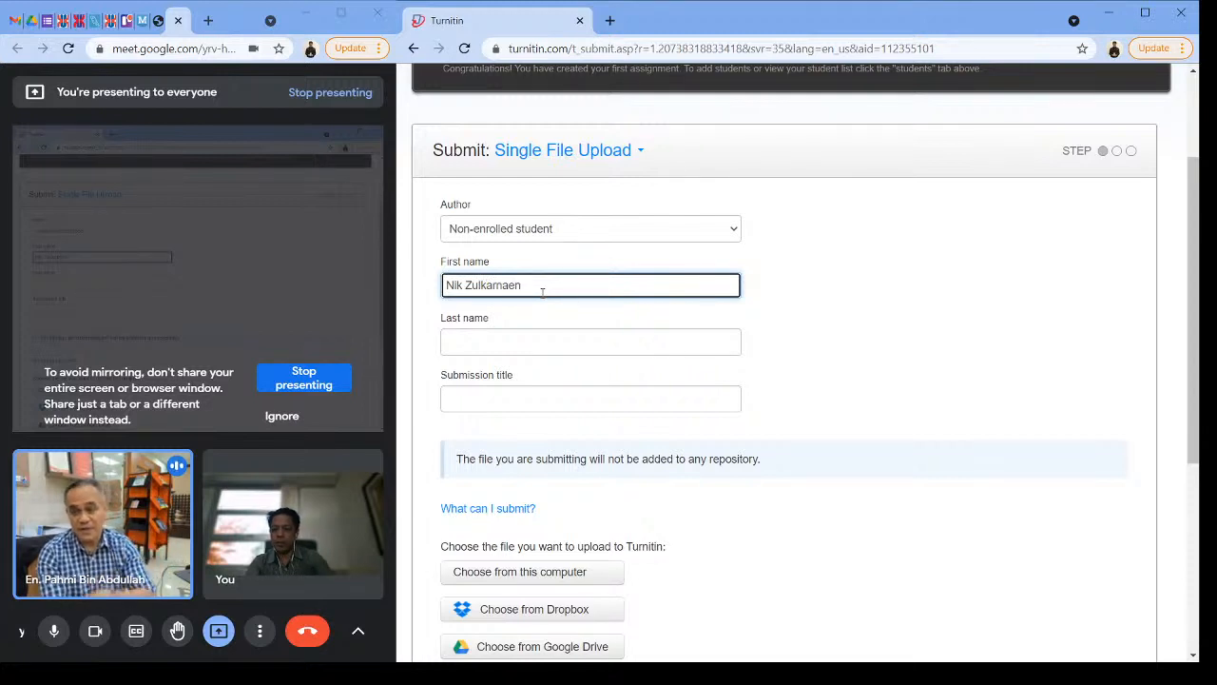
{"action": "left_click", "coordinate": [543, 346]}
{"action": "type", "text": "Khidzir"}
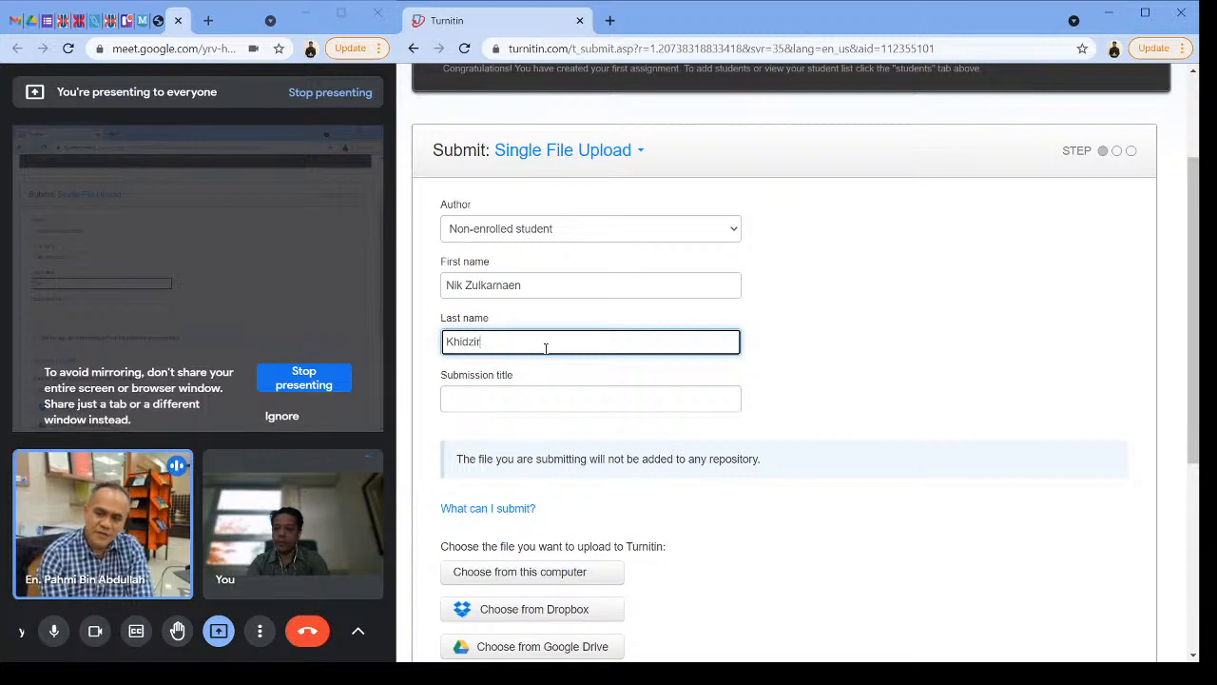
{"action": "left_click", "coordinate": [519, 397]}
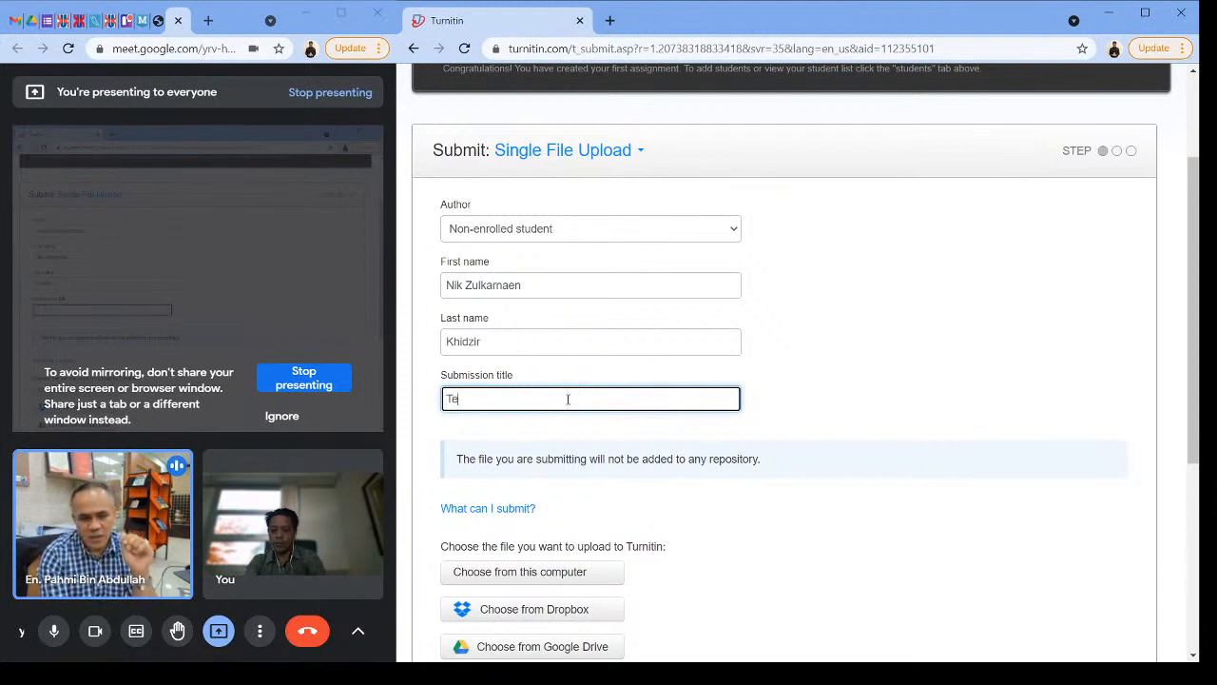
{"action": "type", "text": "Testing"}
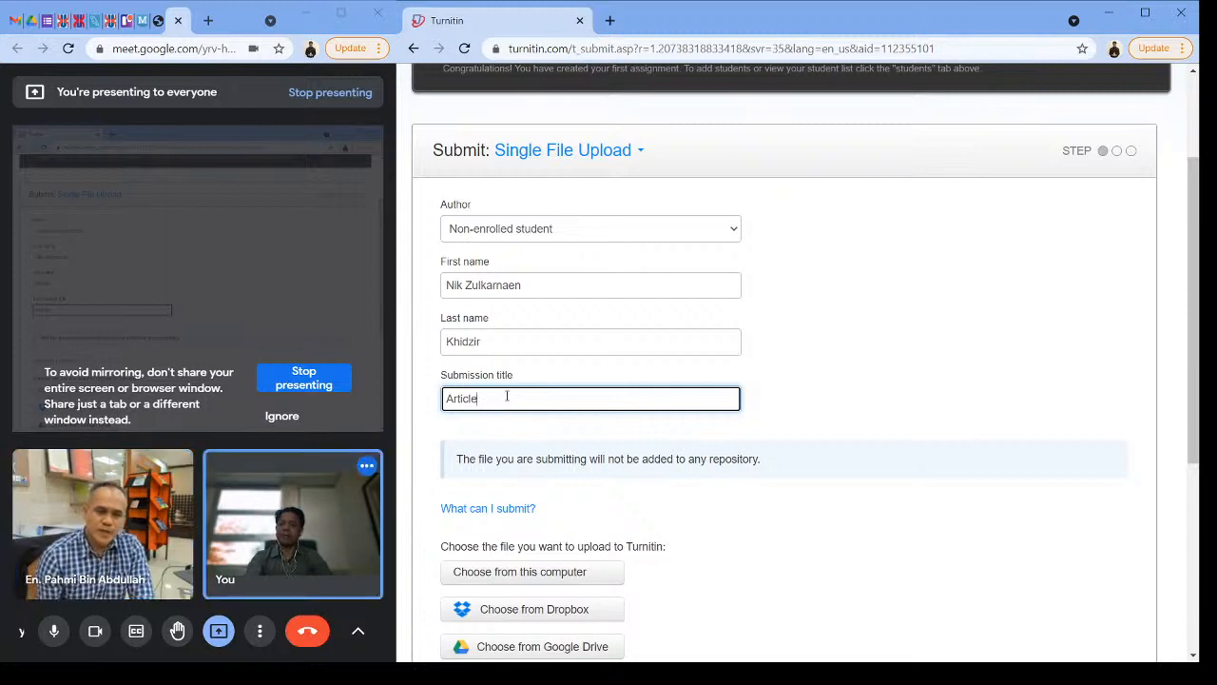
Step: Choose "Full paper Eradicate Urban Poverty through Digital-based Social Innovation-NZ-NM-UMK-Final Version 2.0.pdf" from this computer and upload it
{"action": "scroll", "coordinate": [703, 479], "scroll_direction": "down", "scroll_amount": 2}
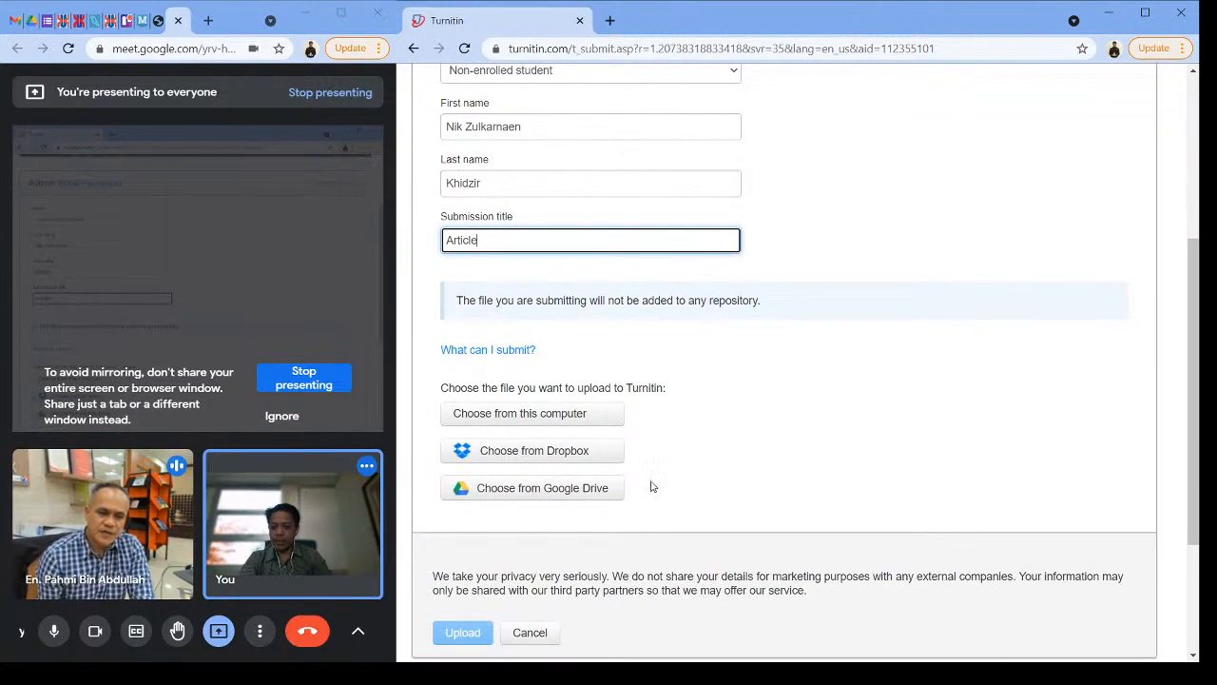
{"action": "left_click", "coordinate": [559, 420]}
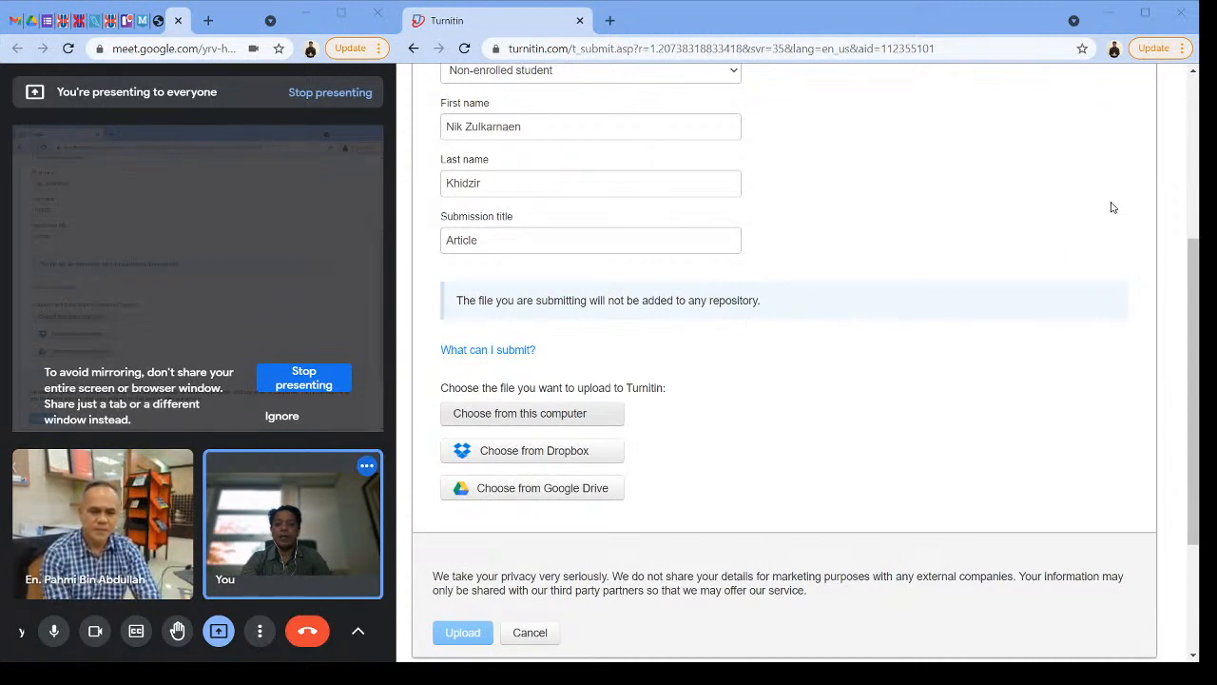
{"action": "double_click", "coordinate": [106, 355]}
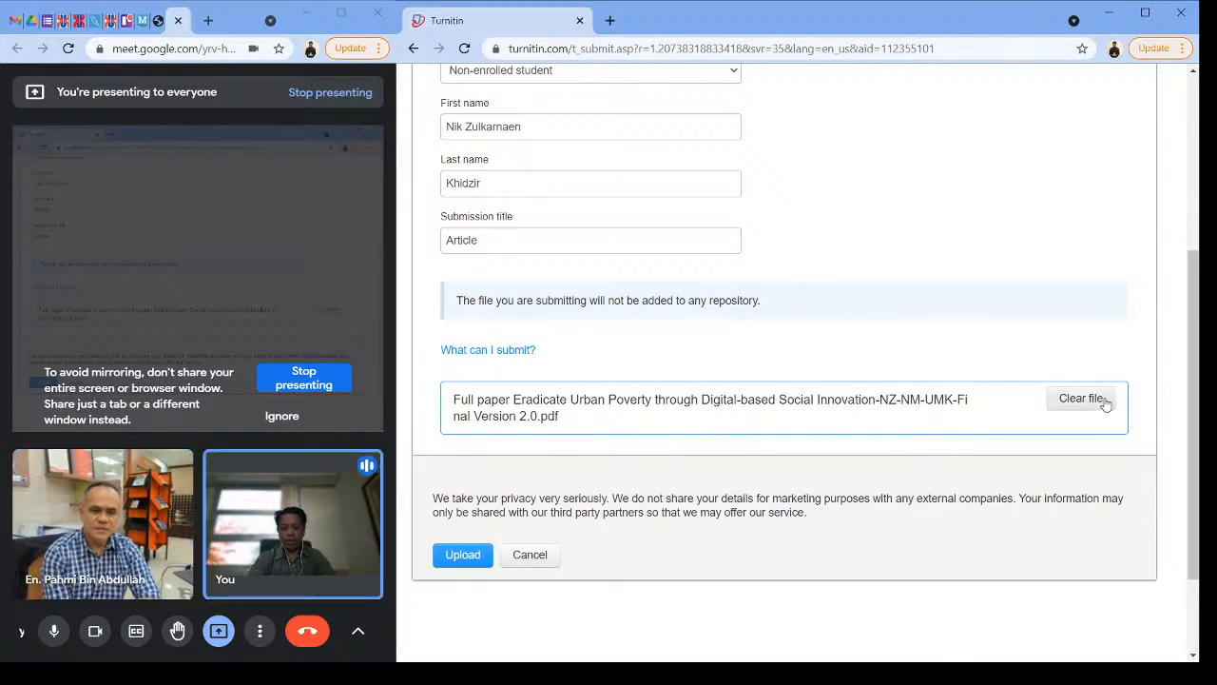
{"action": "left_click", "coordinate": [460, 559]}
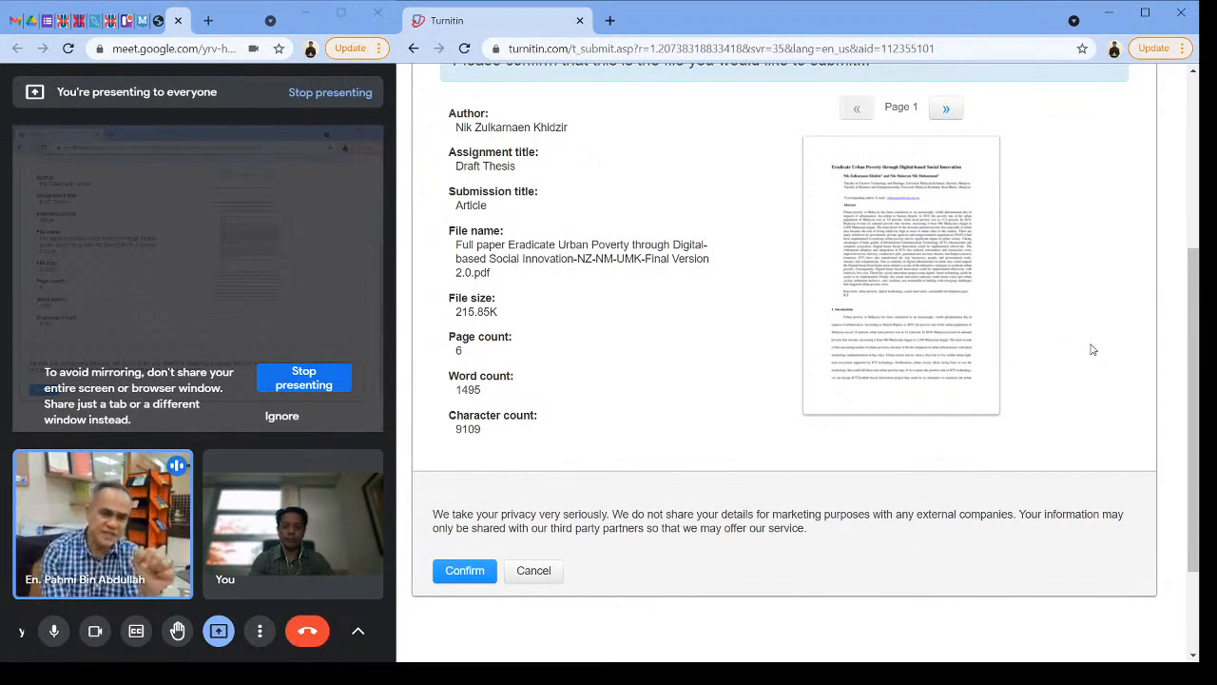
Step: Check the uploaded paper's details and confirm the submission, then go to the Draft Thesis assignment inbox
{"action": "scroll", "coordinate": [1092, 348], "scroll_direction": "up", "scroll_amount": 1}
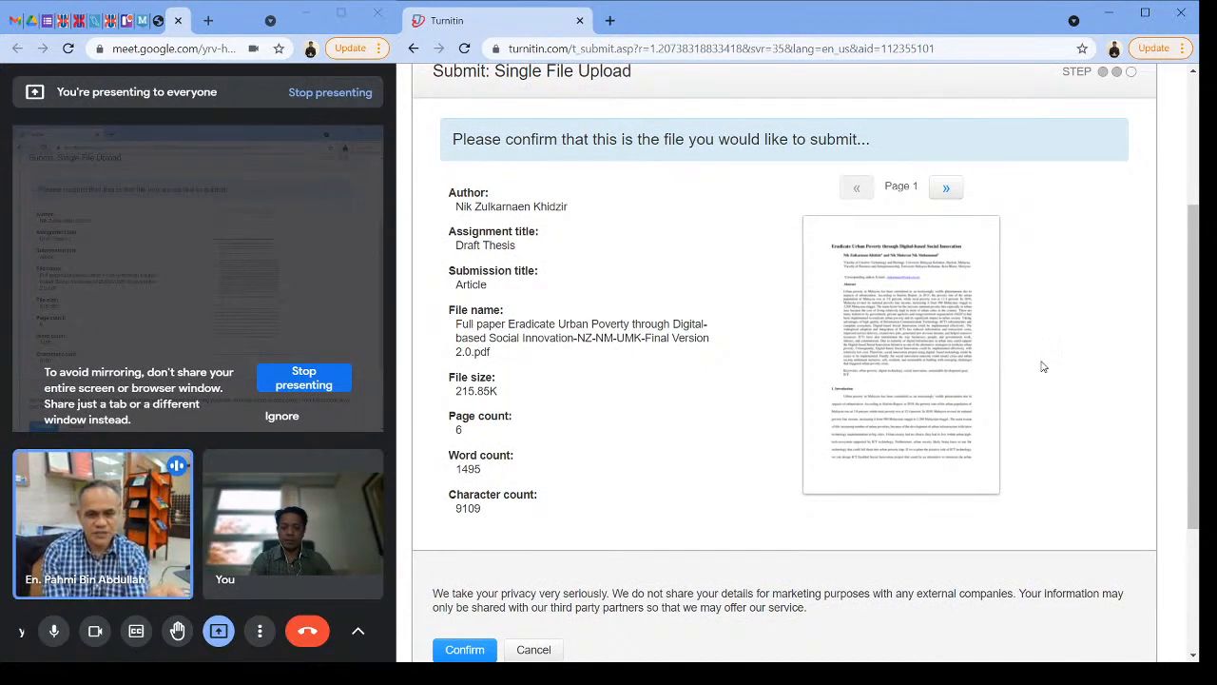
{"action": "scroll", "coordinate": [1043, 366], "scroll_direction": "up", "scroll_amount": 1}
{"action": "scroll", "coordinate": [1041, 365], "scroll_direction": "down", "scroll_amount": 3}
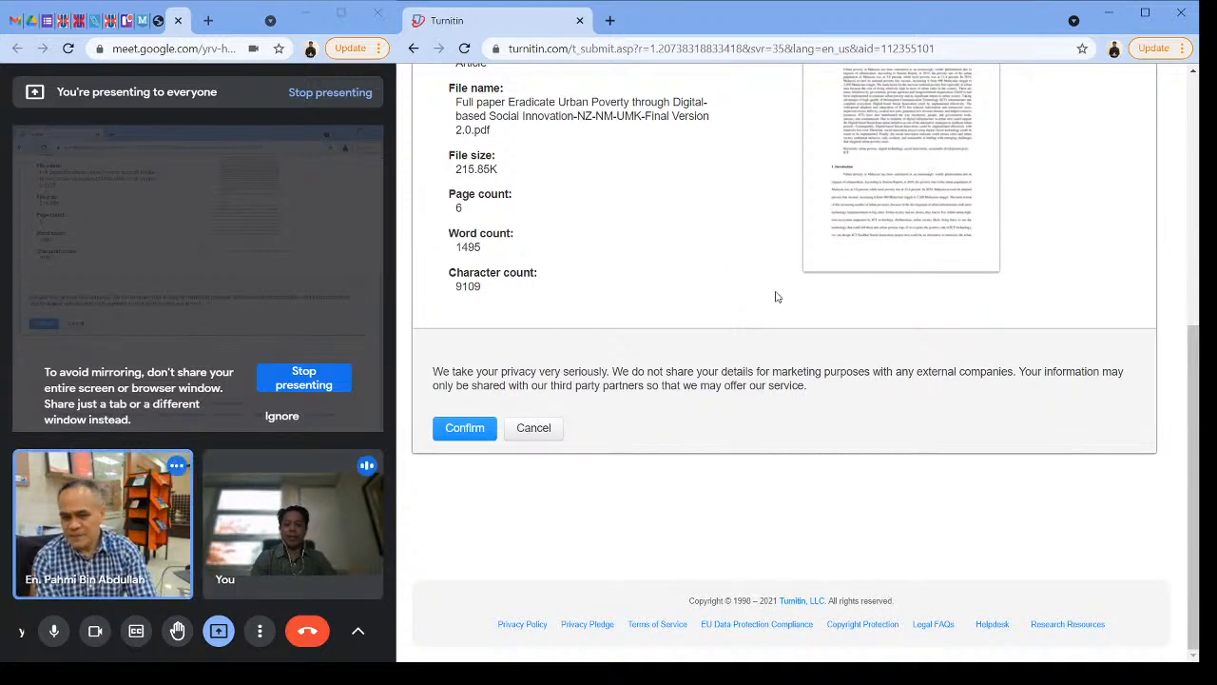
{"action": "scroll", "coordinate": [983, 242], "scroll_direction": "up", "scroll_amount": 1}
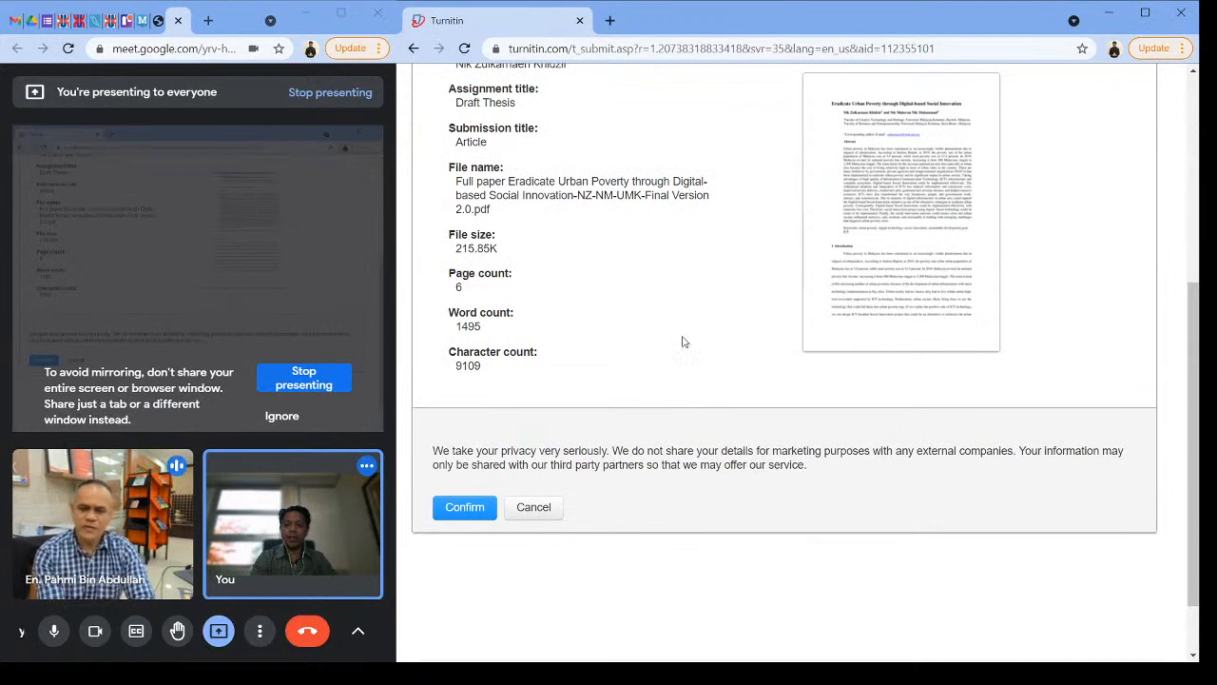
{"action": "scroll", "coordinate": [961, 307], "scroll_direction": "up", "scroll_amount": 1}
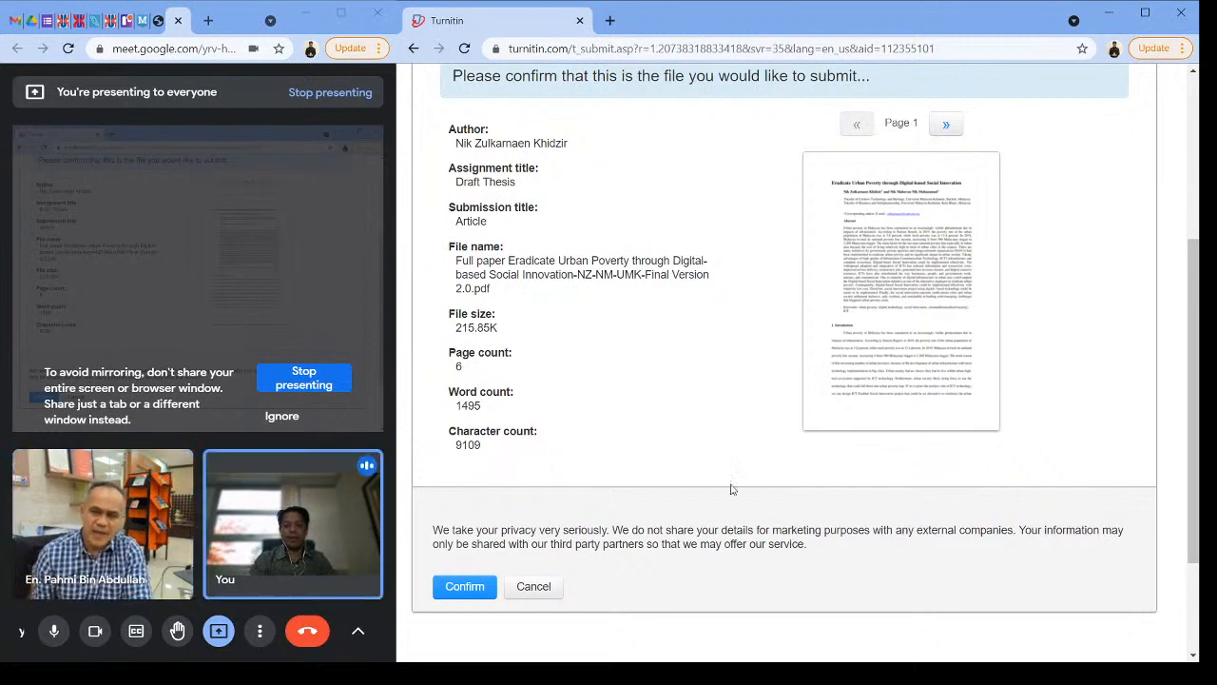
{"action": "left_click", "coordinate": [465, 589]}
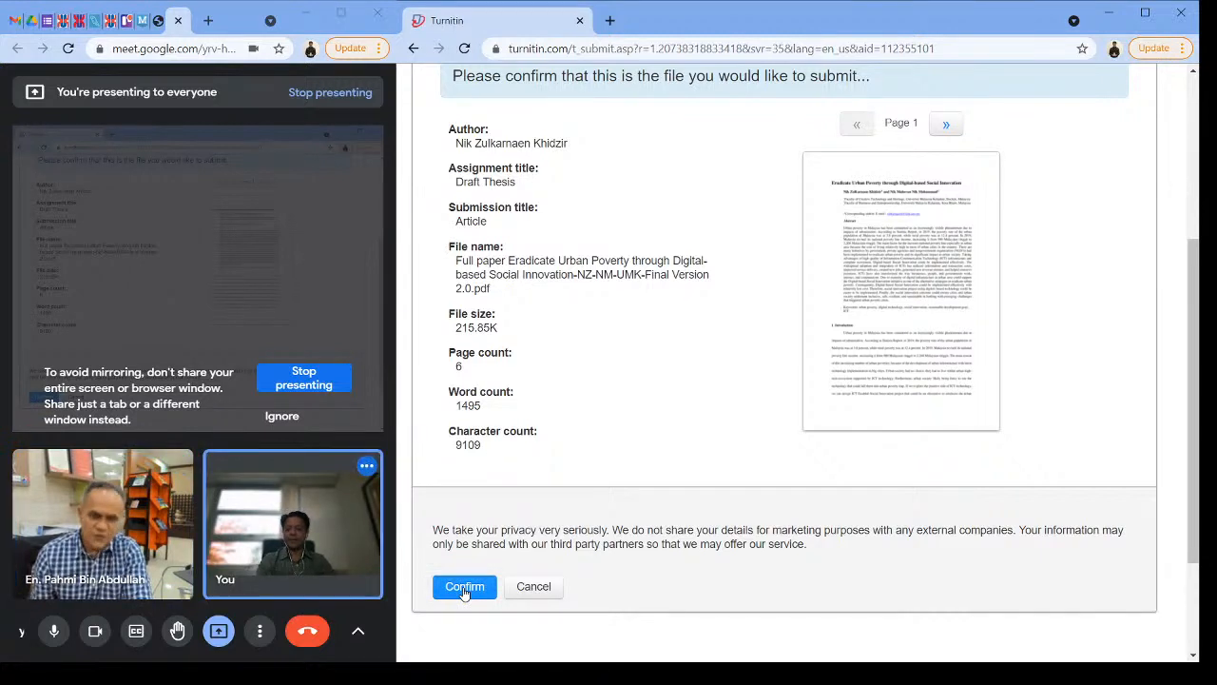
{"action": "left_click", "coordinate": [465, 588]}
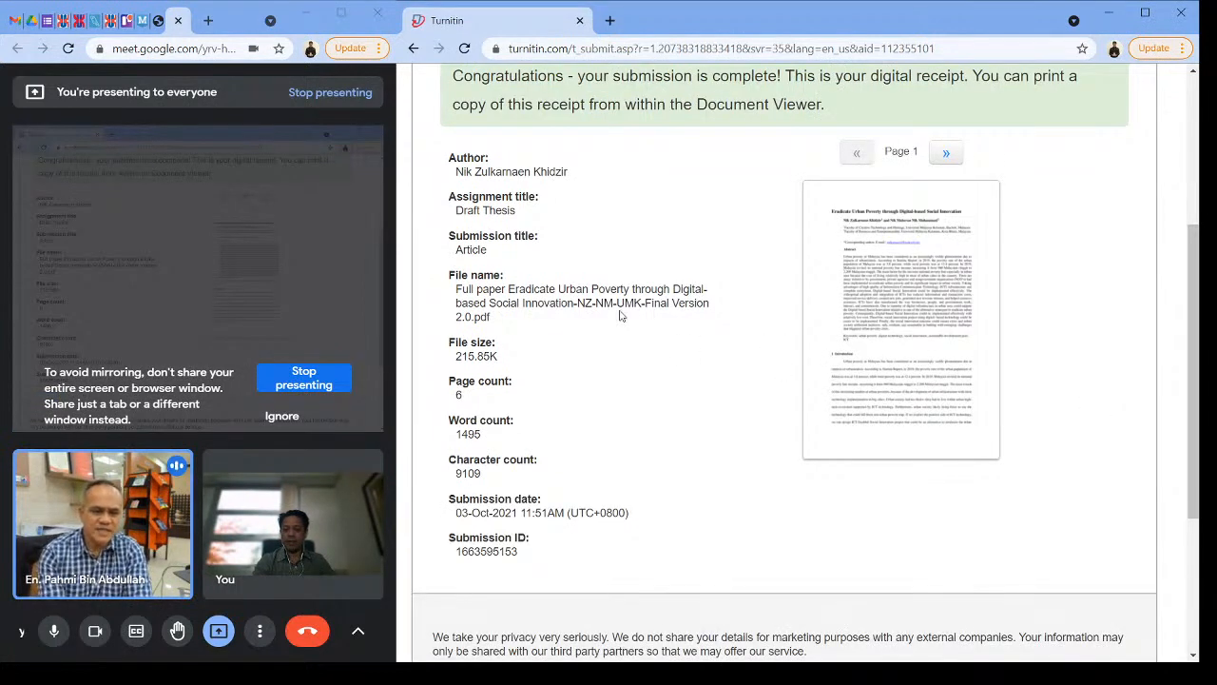
{"action": "scroll", "coordinate": [648, 516], "scroll_direction": "down", "scroll_amount": 2}
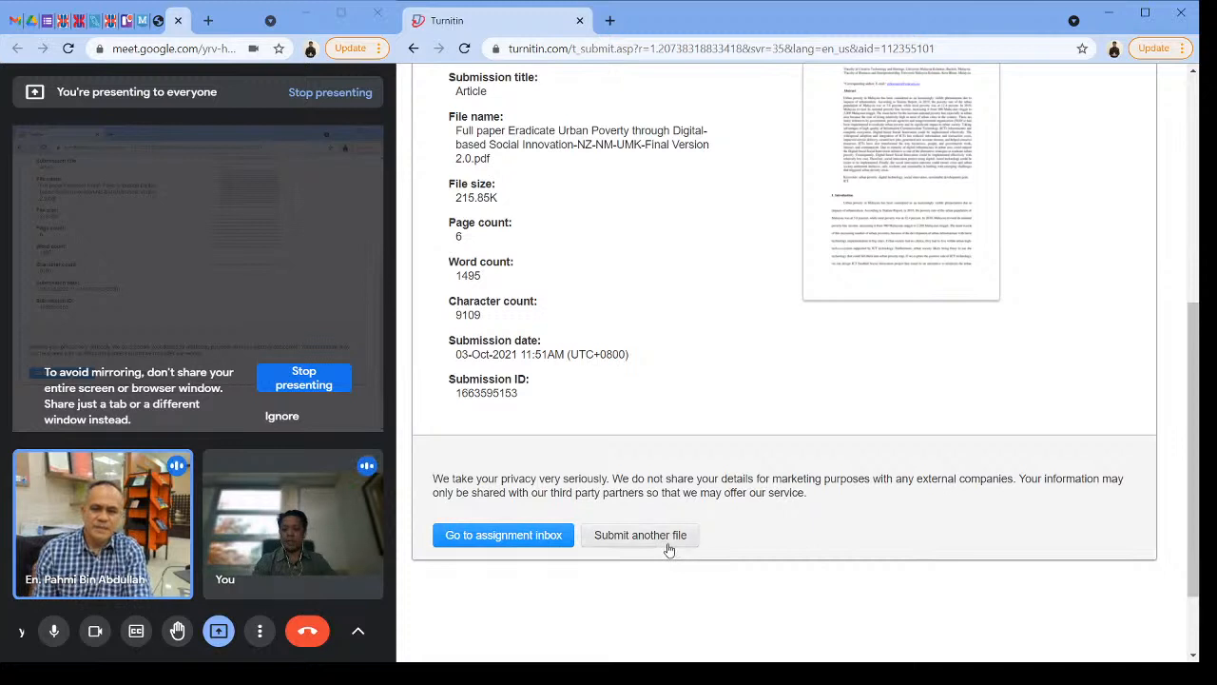
{"action": "left_click", "coordinate": [518, 546]}
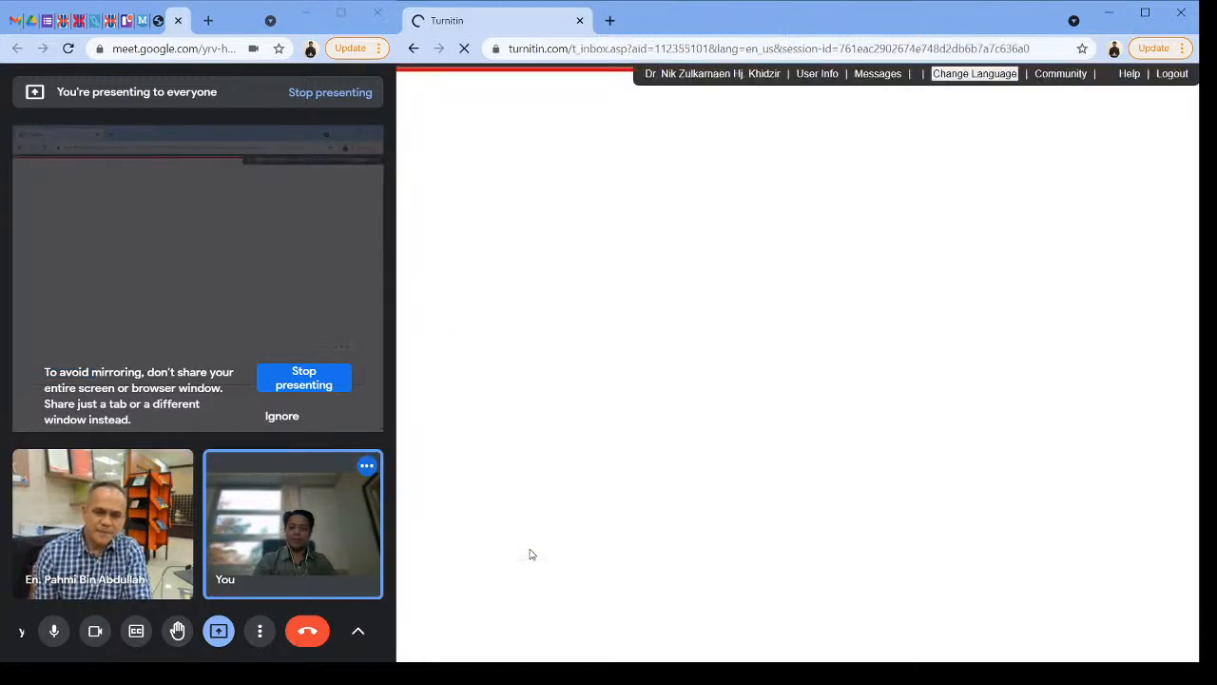
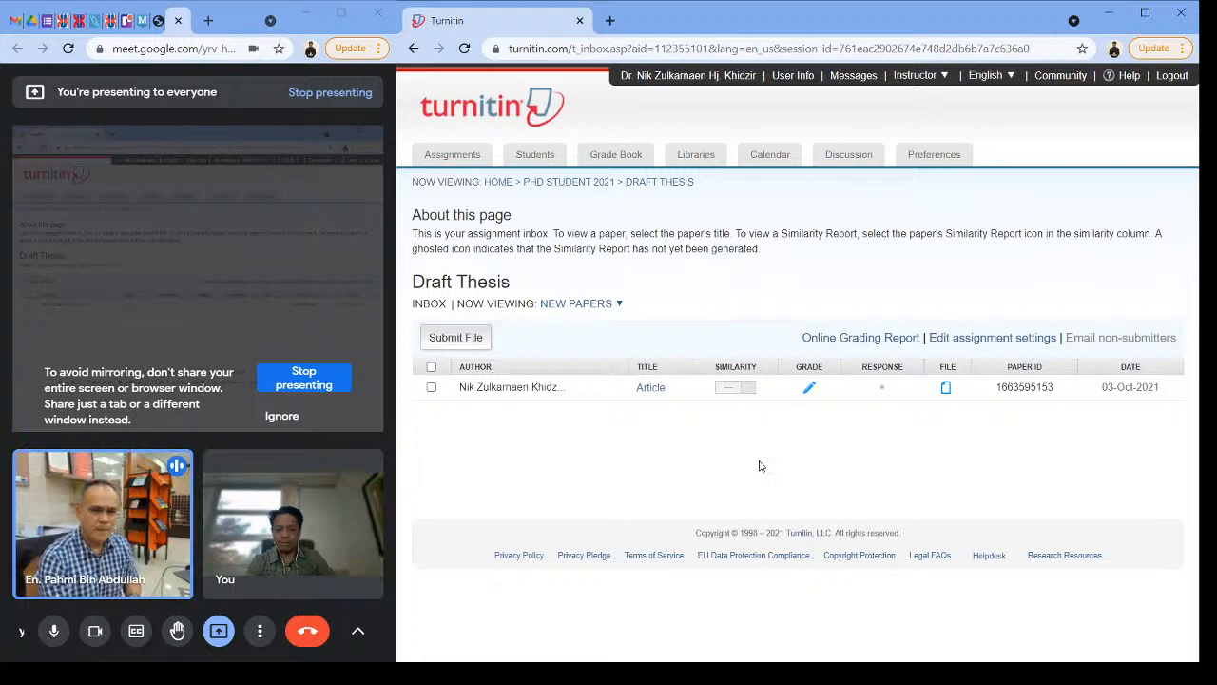
Step: Return from the assignment inbox to the list of all classes and highlight the class ID of PhD Student 2021
{"action": "left_click", "coordinate": [460, 160]}
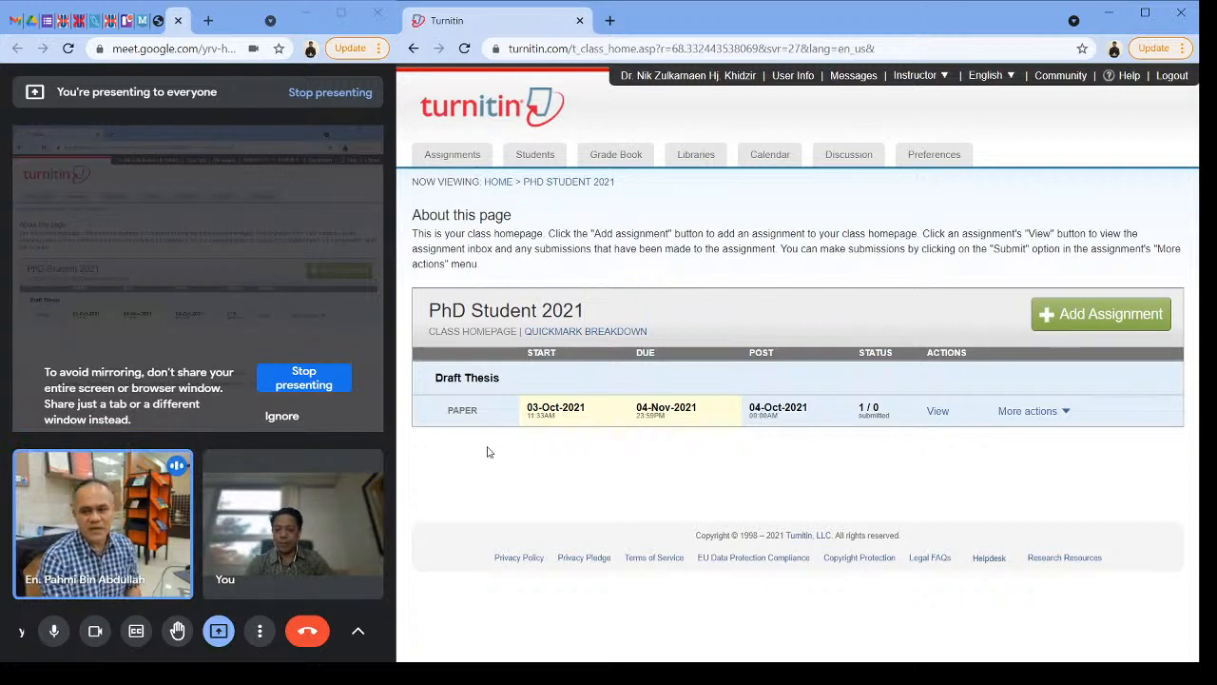
{"action": "left_click", "coordinate": [1066, 413]}
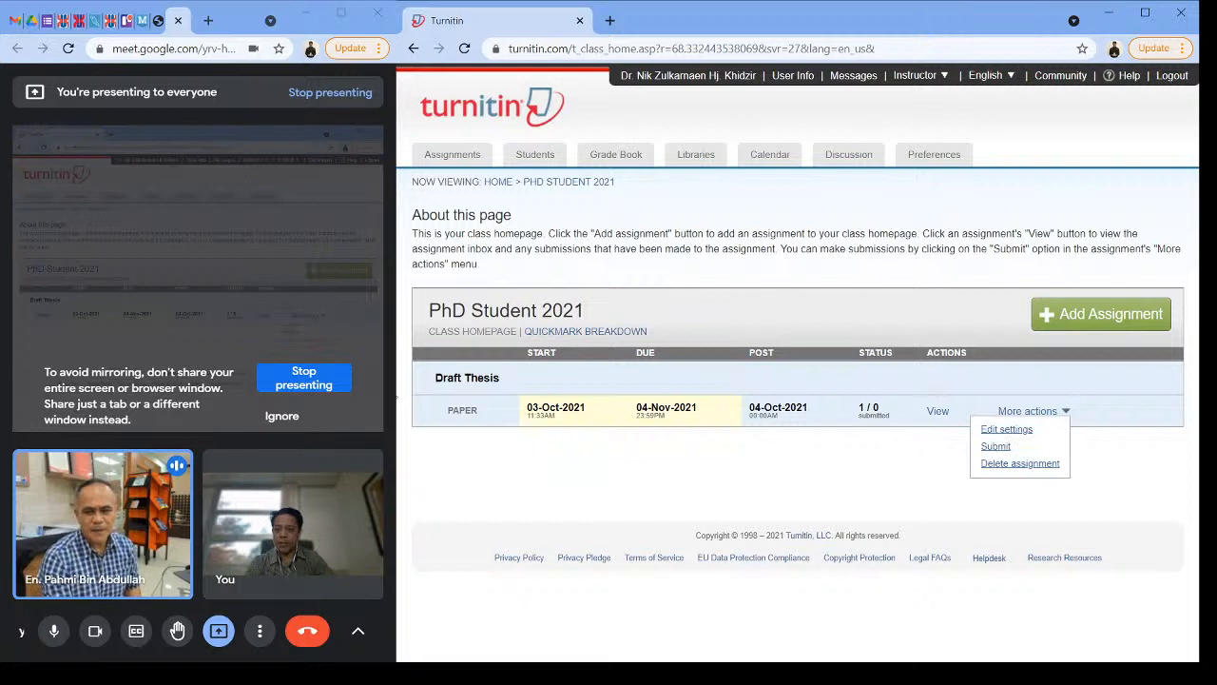
{"action": "left_click", "coordinate": [707, 84]}
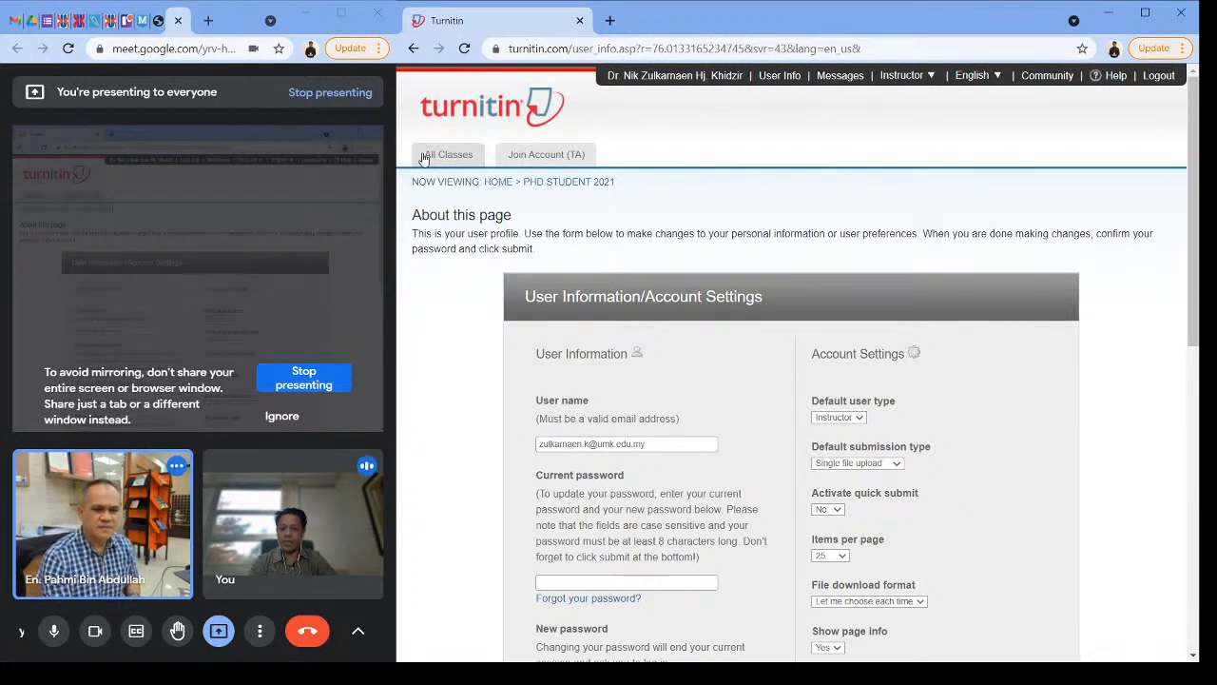
{"action": "left_click", "coordinate": [547, 182]}
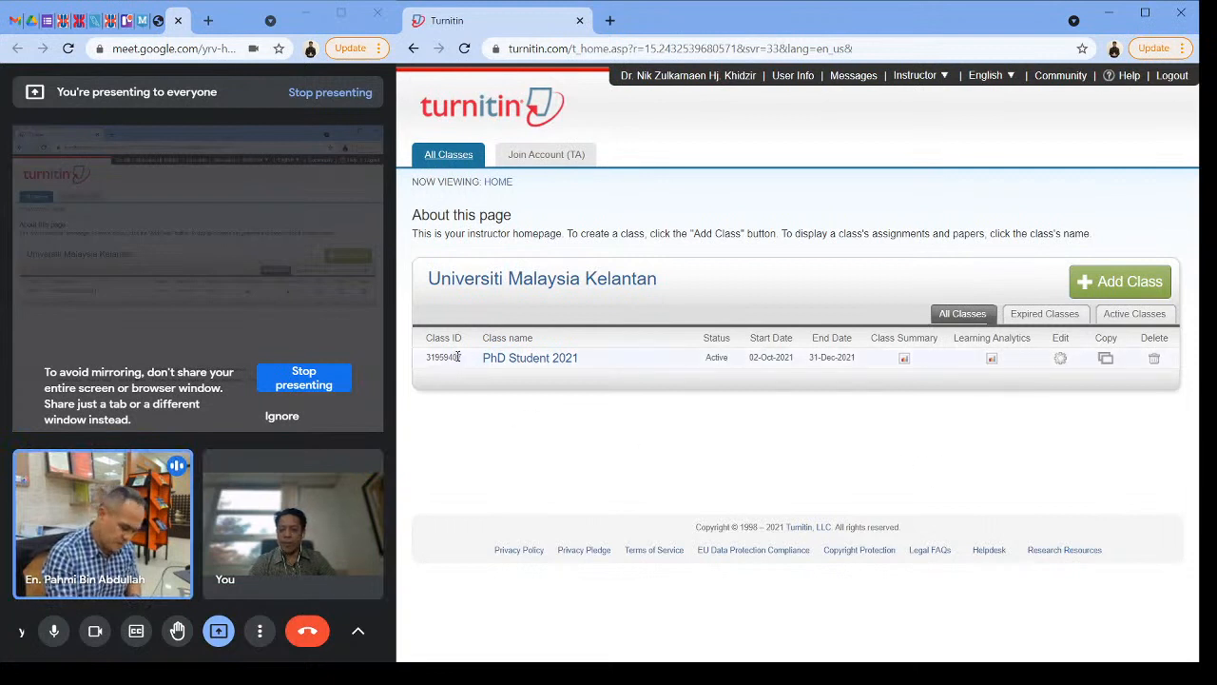
{"action": "left_click_drag", "start_coordinate": [459, 357], "coordinate": [452, 357]}
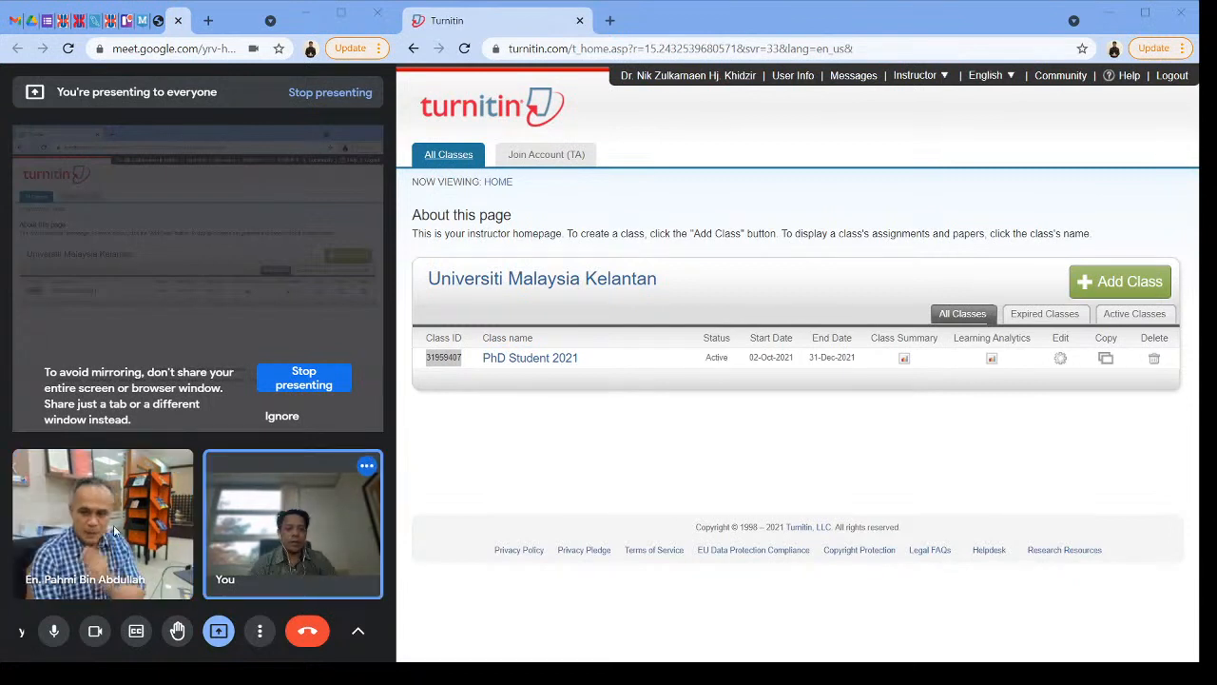
Step: Stop presenting the Turnitin window and switch to Google Meet, enlarging it to follow the other participant's shared screen
{"action": "left_click", "coordinate": [1075, 615]}
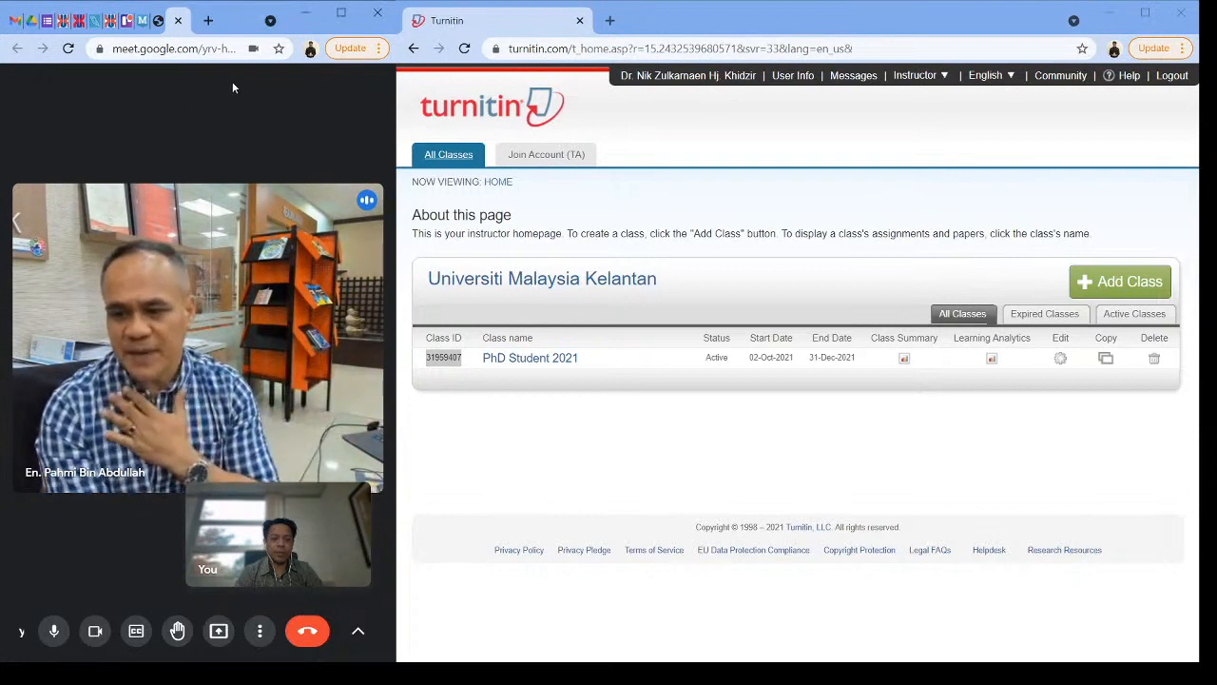
{"action": "left_click", "coordinate": [340, 13]}
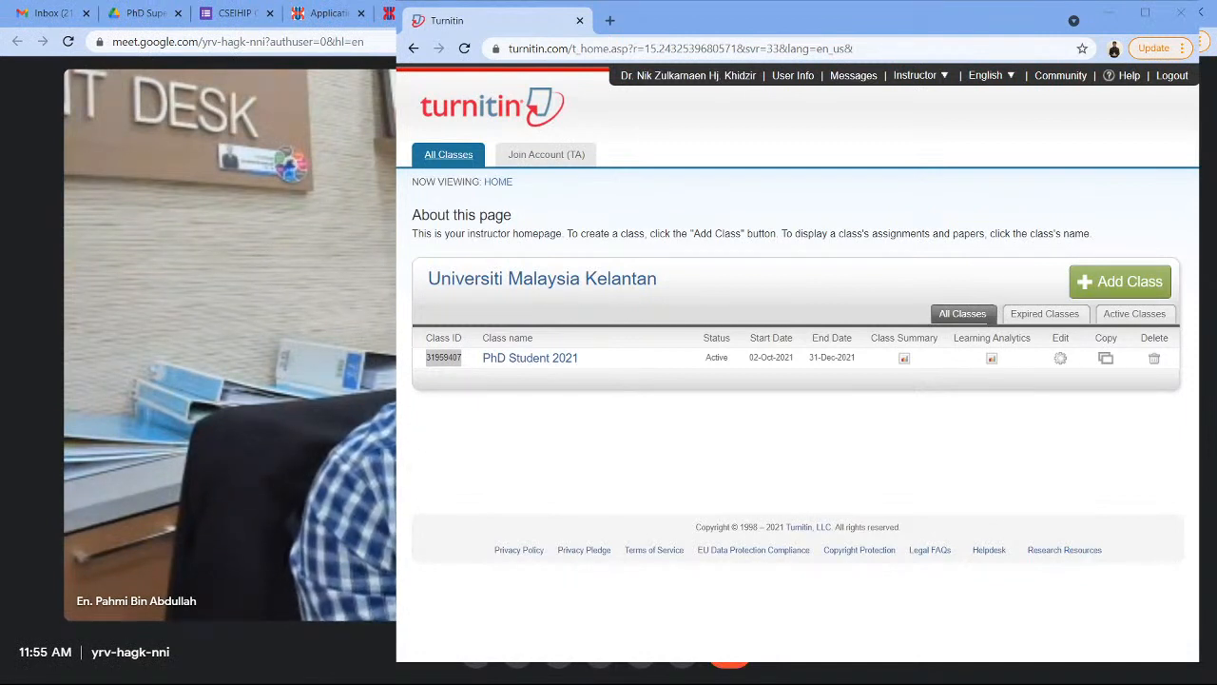
{"action": "left_click", "coordinate": [347, 19]}
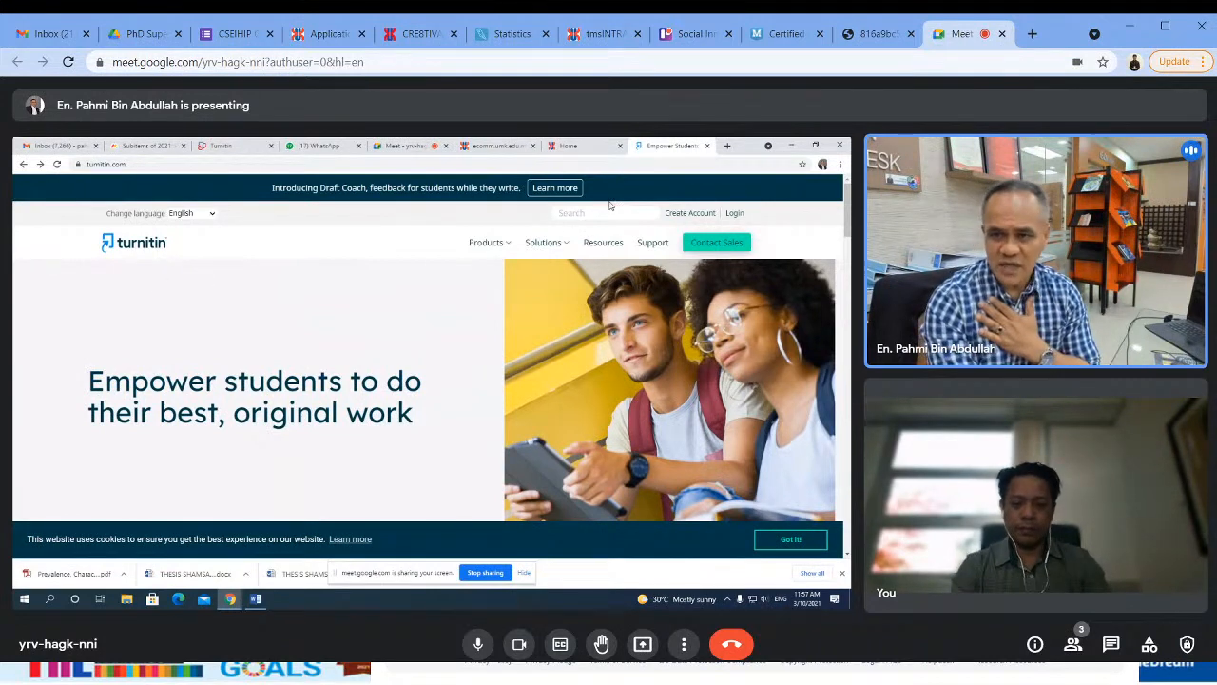
Step: Turn the meeting camera off during the other participant's student-side demonstration and turn it back on
{"action": "left_click", "coordinate": [519, 644]}
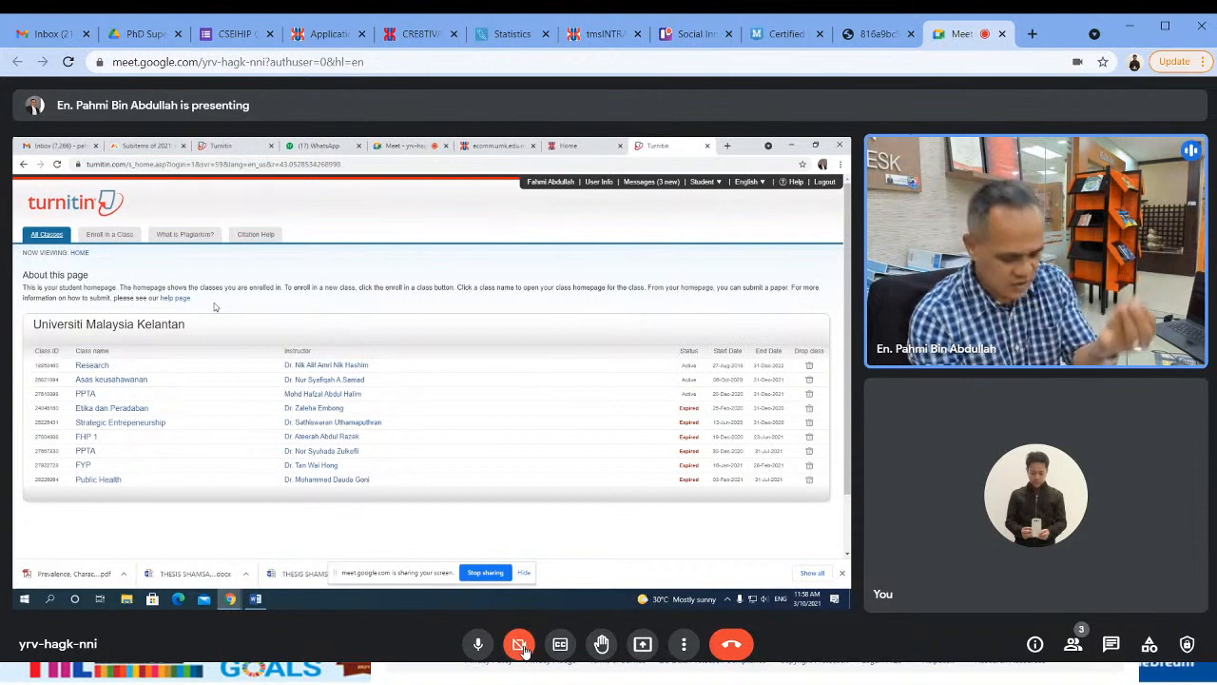
{"action": "left_click", "coordinate": [525, 650]}
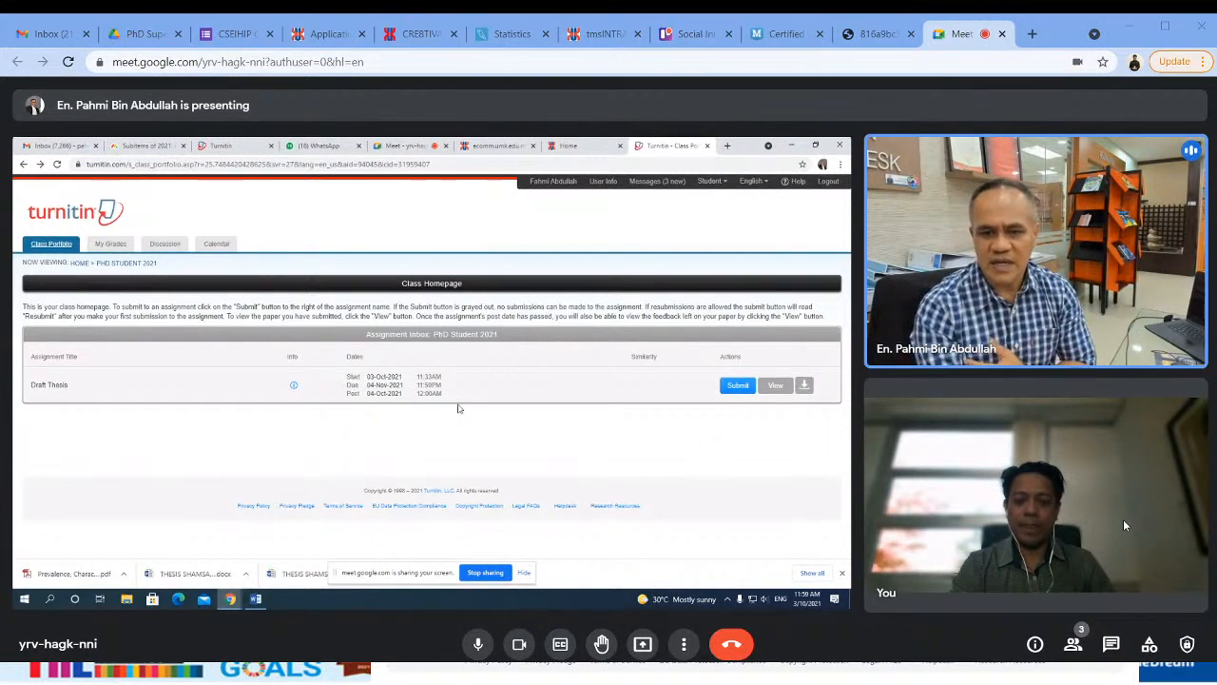
{"action": "left_click", "coordinate": [519, 646]}
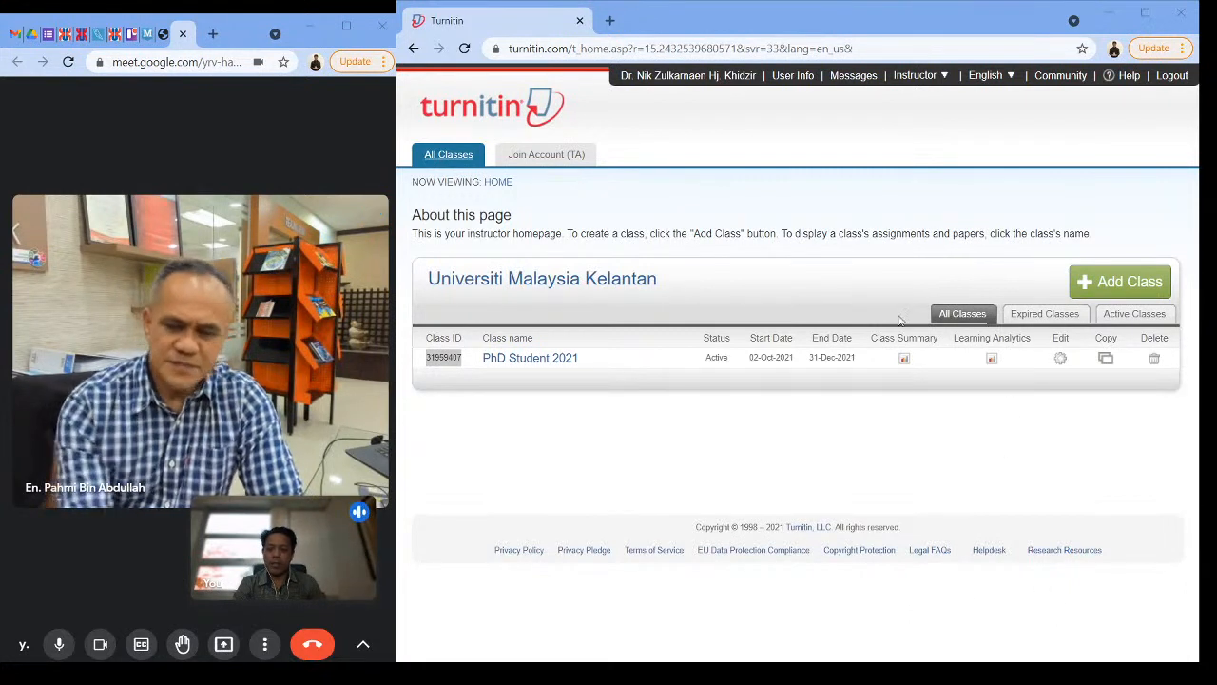
Step: Present a single application window in the meeting, sharing the Turnitin Chrome window with everyone
{"action": "left_click", "coordinate": [223, 647]}
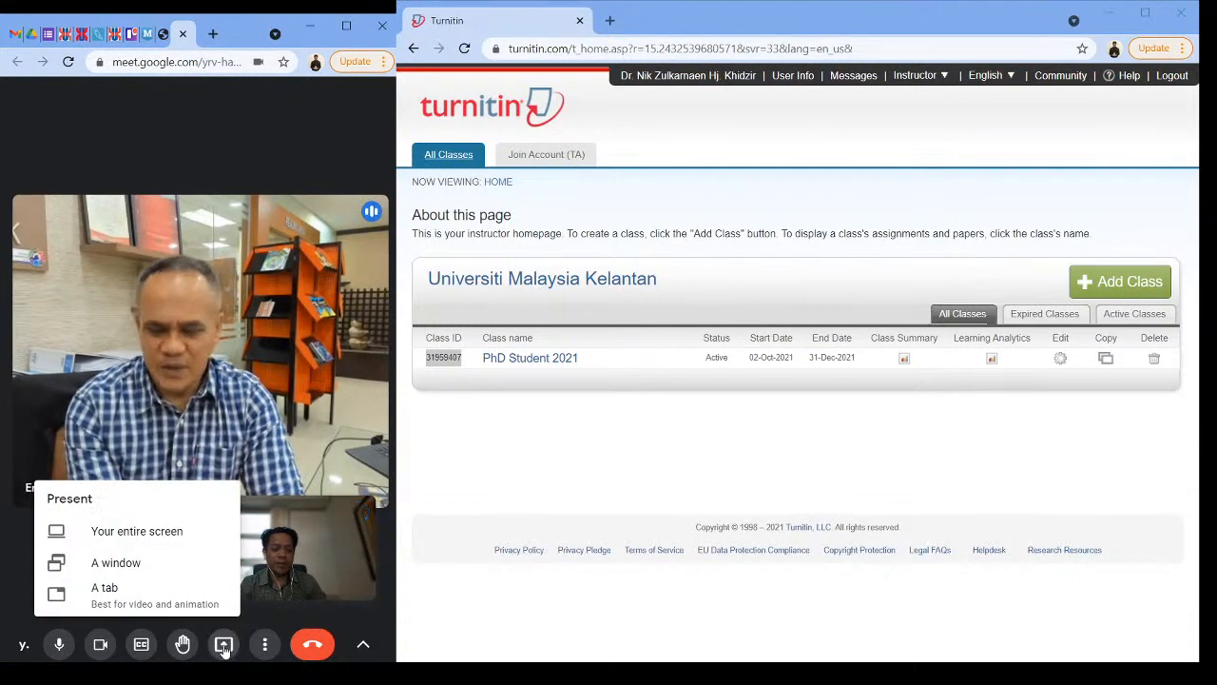
{"action": "left_click", "coordinate": [134, 568]}
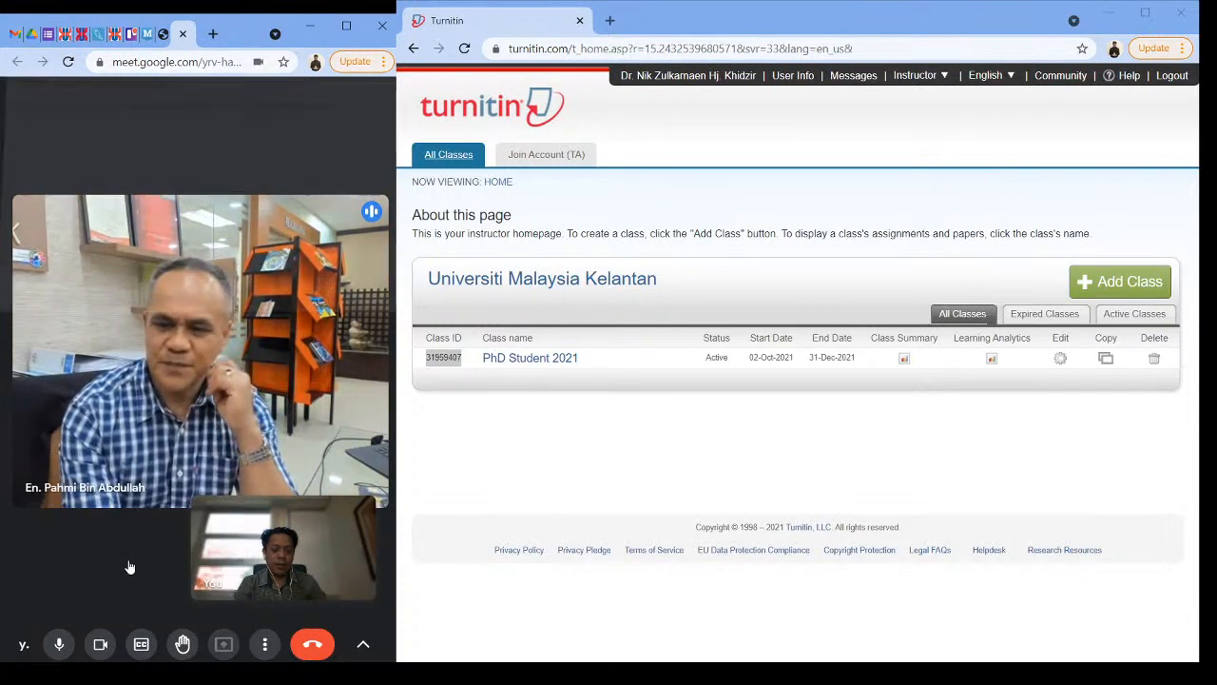
{"action": "left_click", "coordinate": [233, 181]}
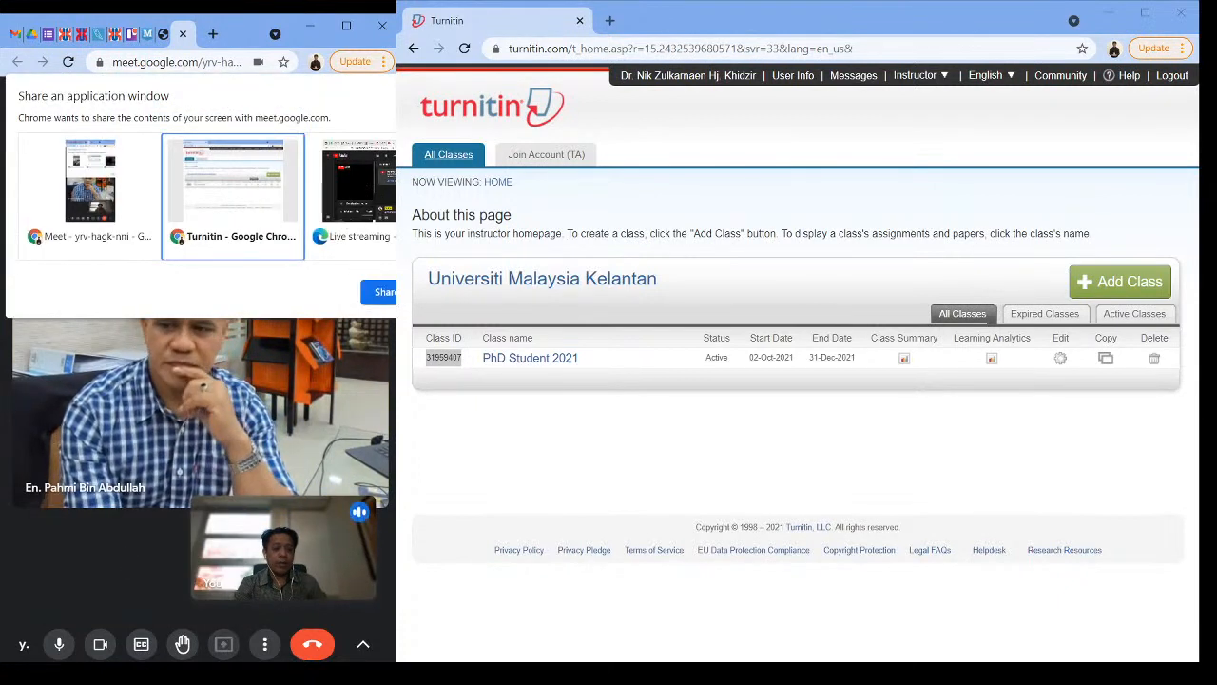
{"action": "left_click", "coordinate": [386, 291]}
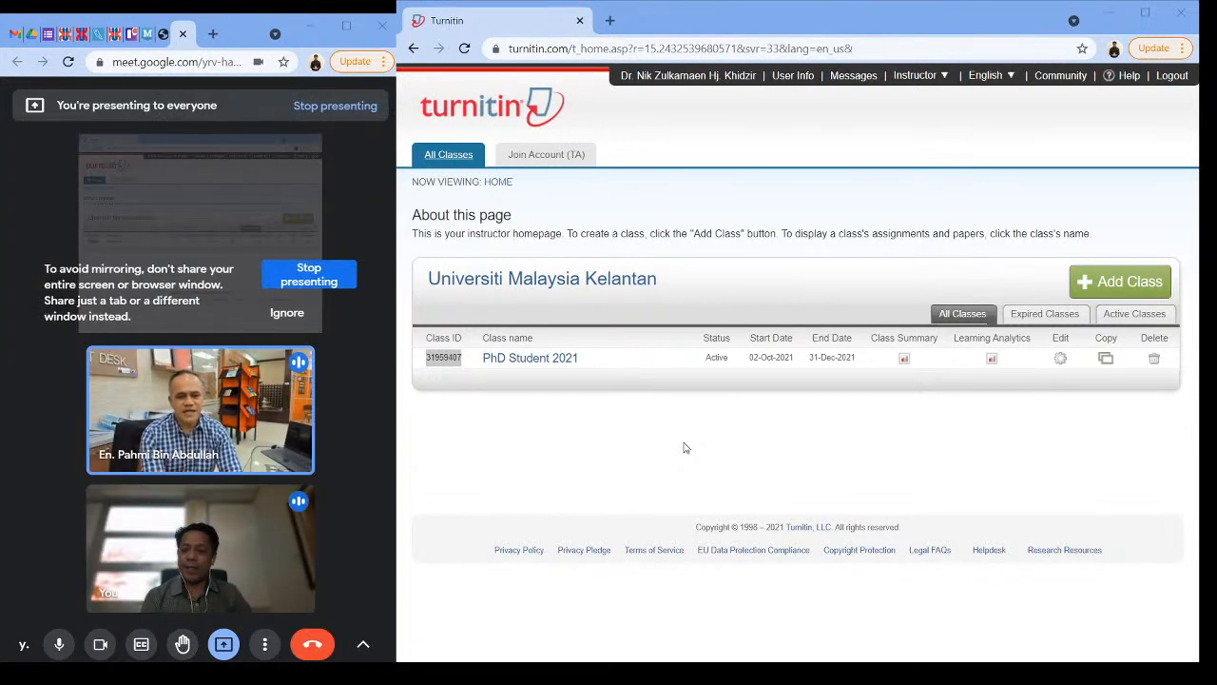
Step: Switch to Turnitin, go to the PhD Student 2021 class and view the Draft Thesis assignment inbox
{"action": "left_click", "coordinate": [523, 366]}
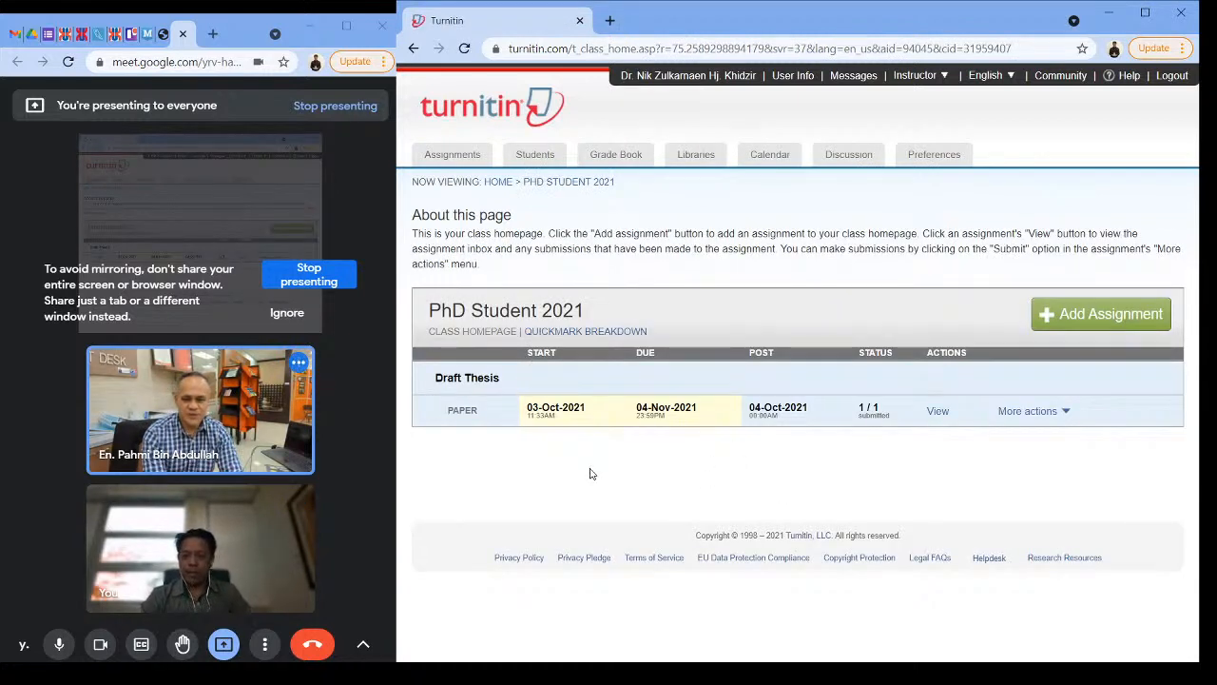
{"action": "left_click", "coordinate": [939, 412]}
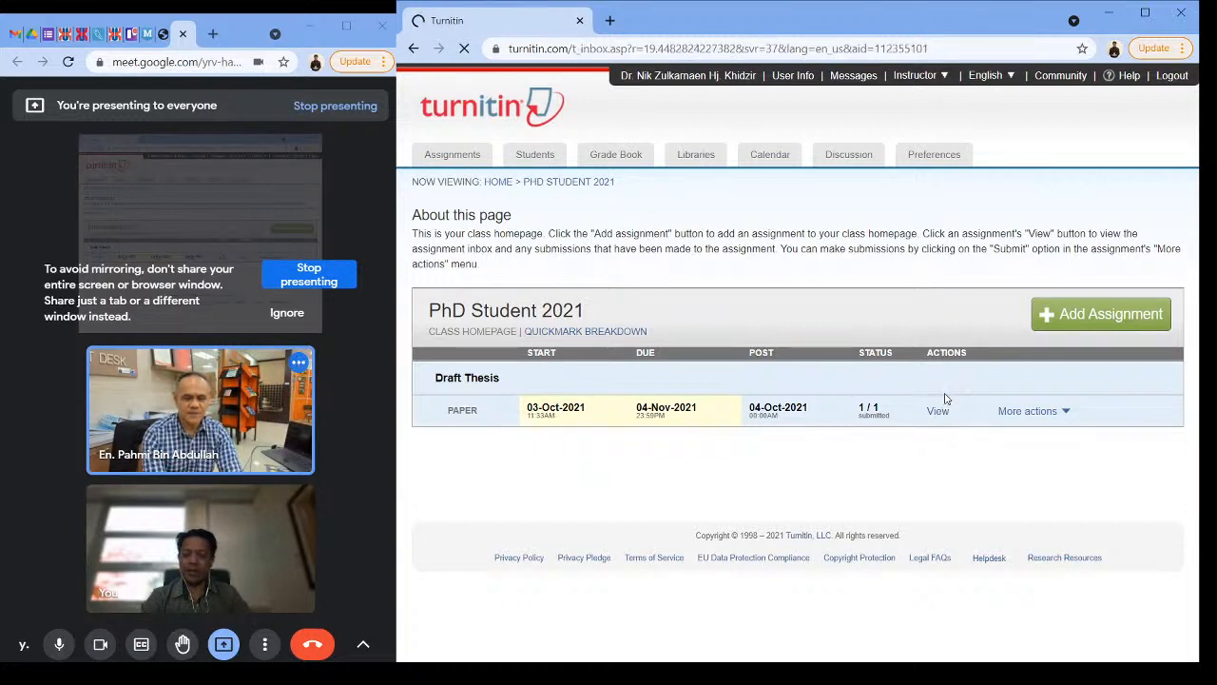